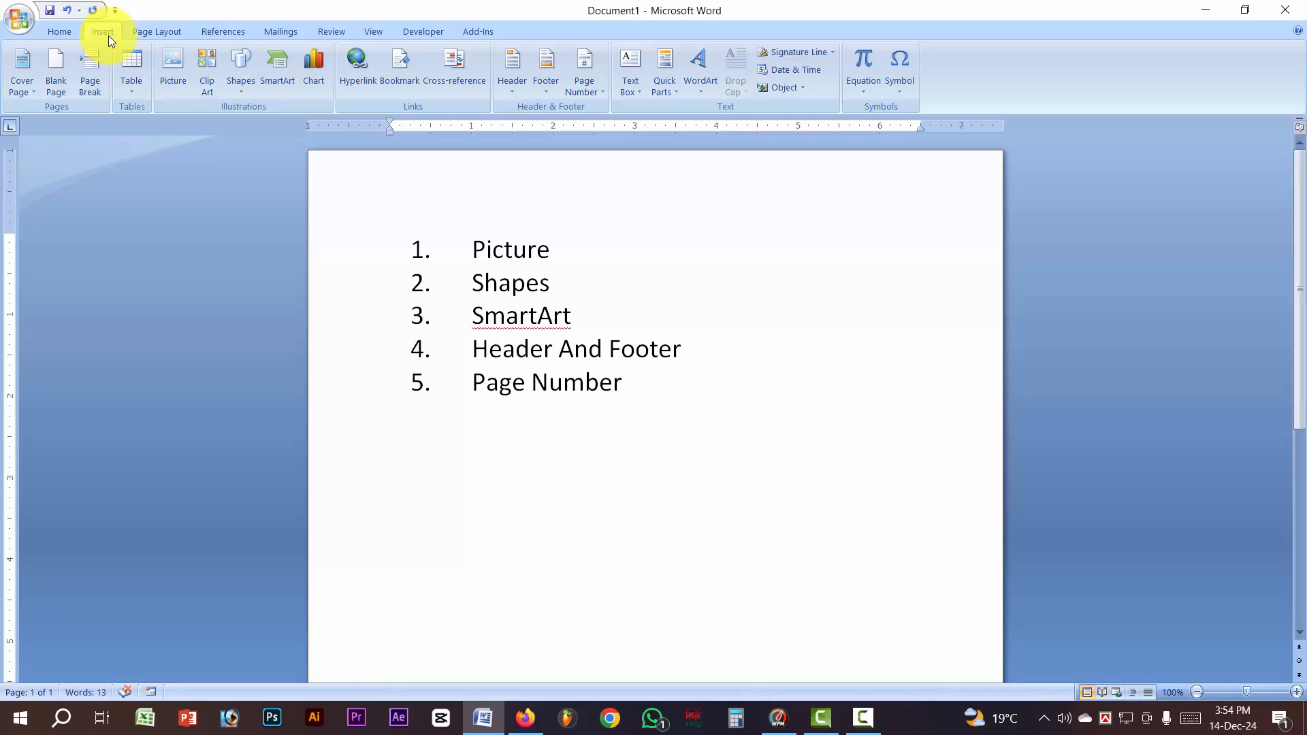
# Insert the portrait photo of the man in front of the green shelves from the Desktop folder into the document
pyautogui.click(173, 80)
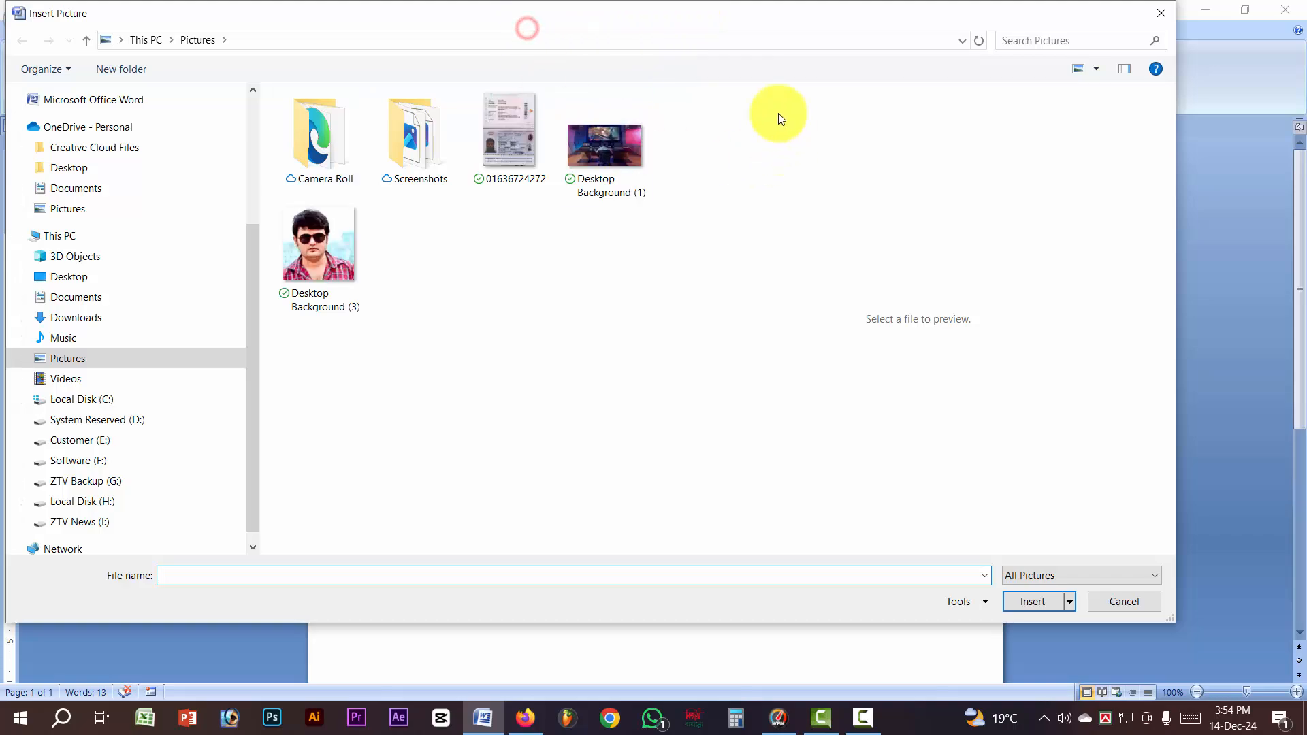
pyautogui.doubleClick(599, 23)
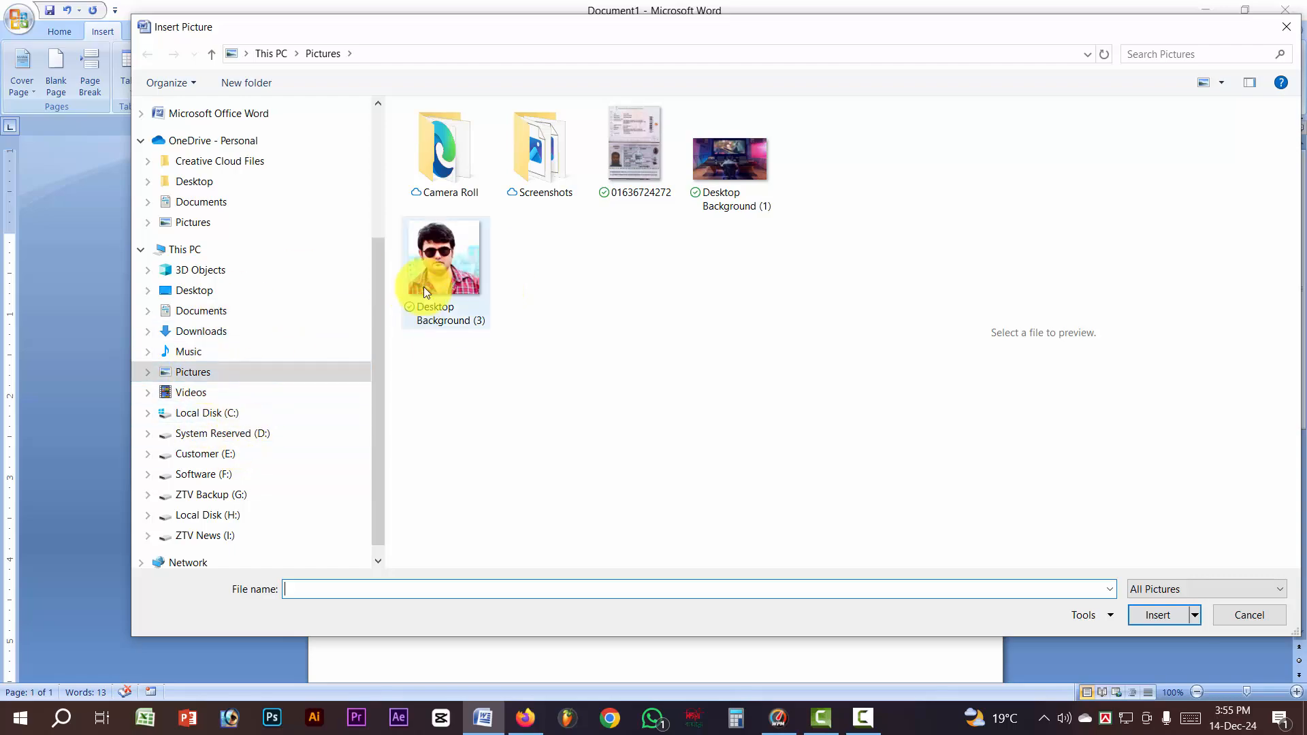
pyautogui.click(210, 294)
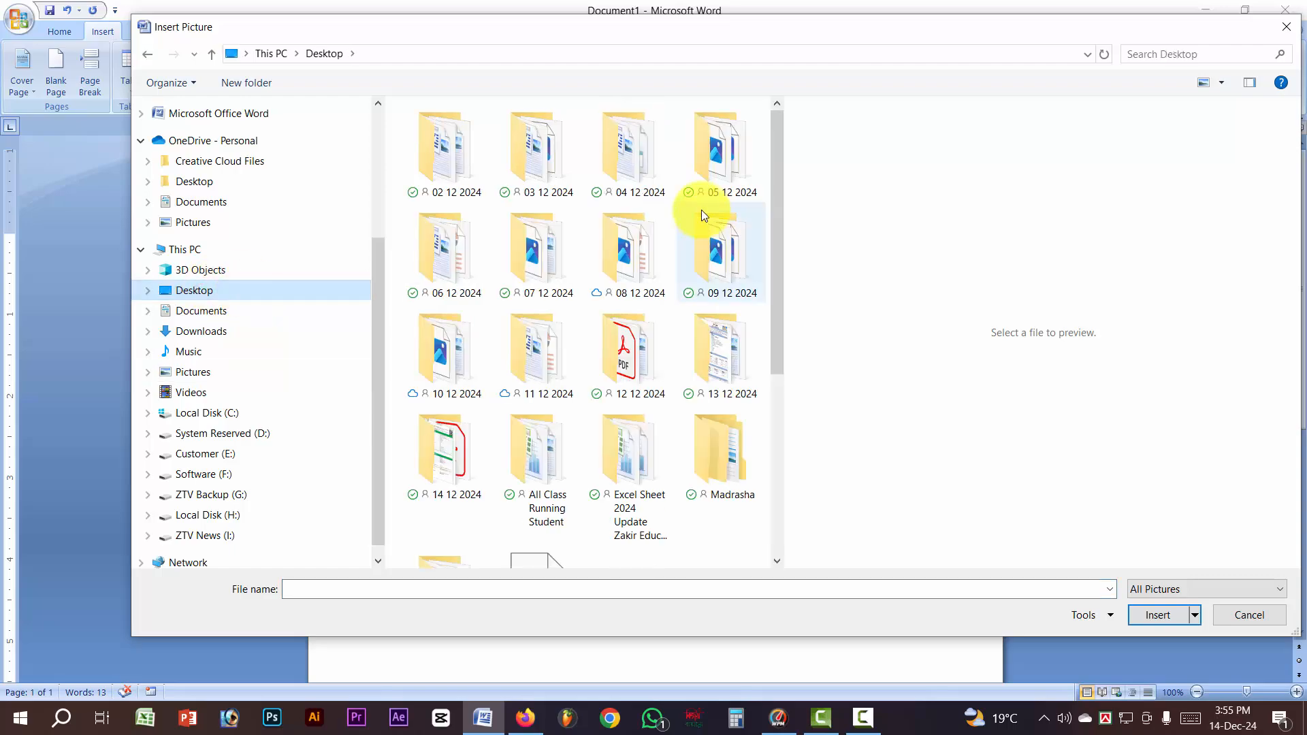
pyautogui.moveTo(783, 174); pyautogui.dragTo(770, 388)
pyautogui.click(546, 353)
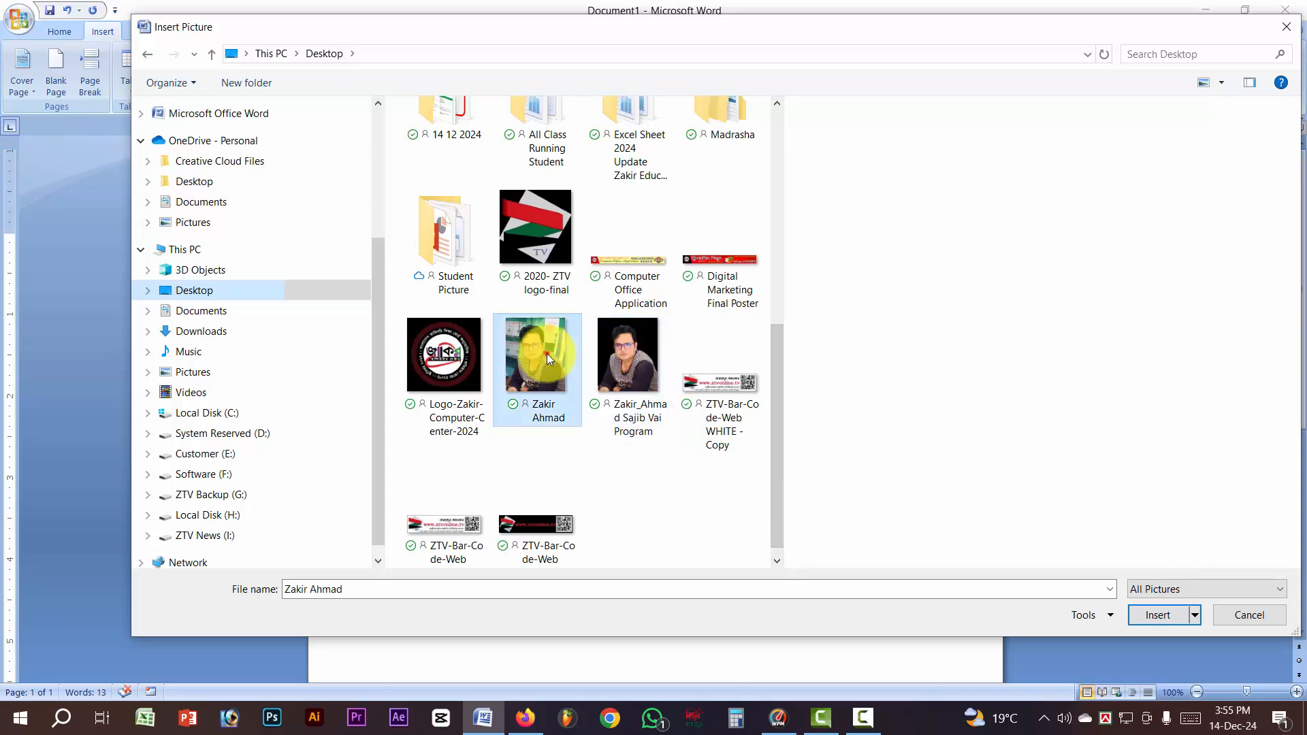
pyautogui.click(1167, 619)
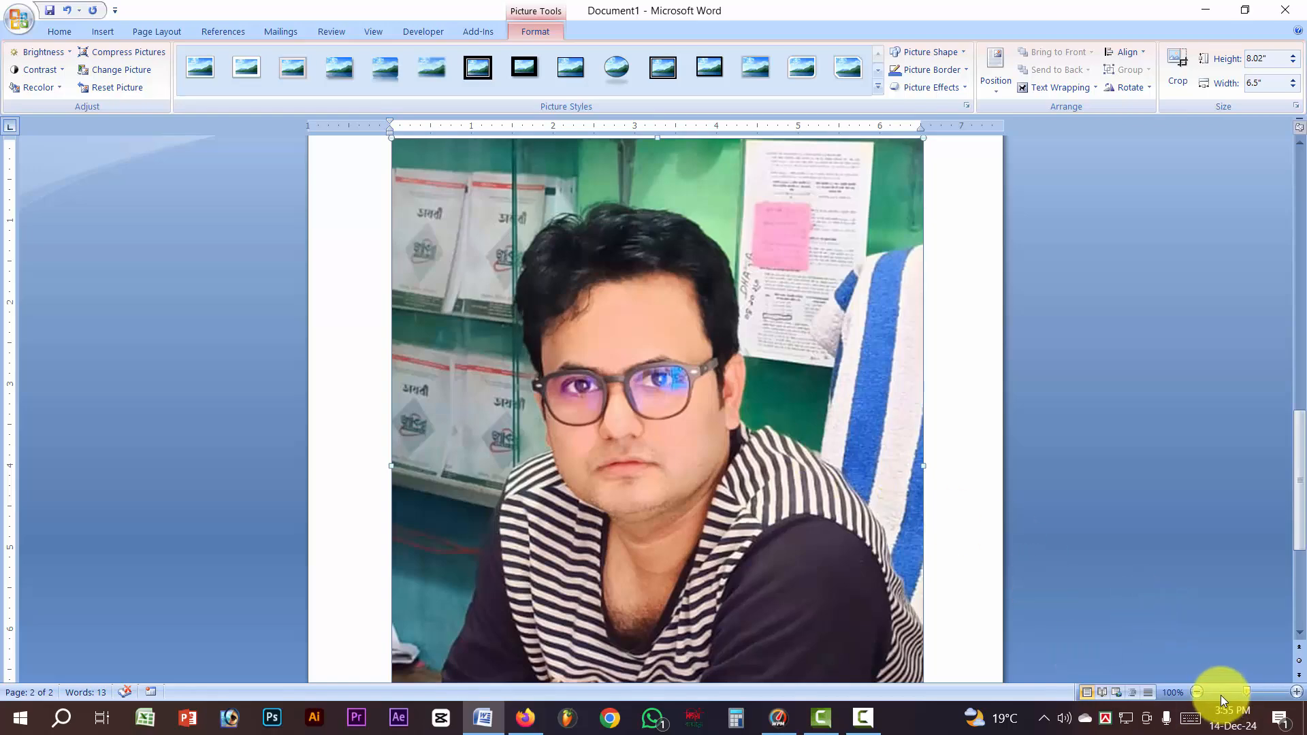
# Shrink the inserted picture proportionally to about 2.08" high by 1.69" wide so it fits below the list
pyautogui.click(1197, 691)
pyautogui.click(1197, 690)
pyautogui.click(1197, 691)
pyautogui.click(1197, 691)
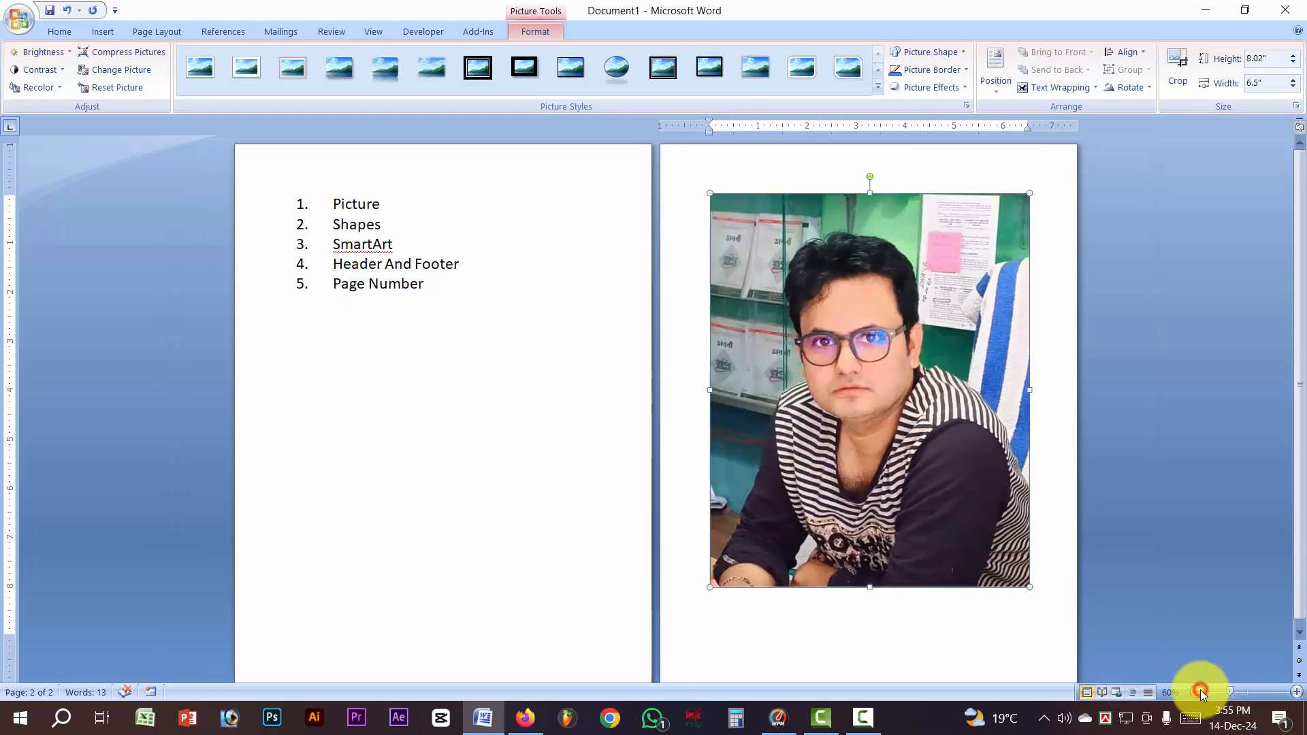
pyautogui.click(1197, 691)
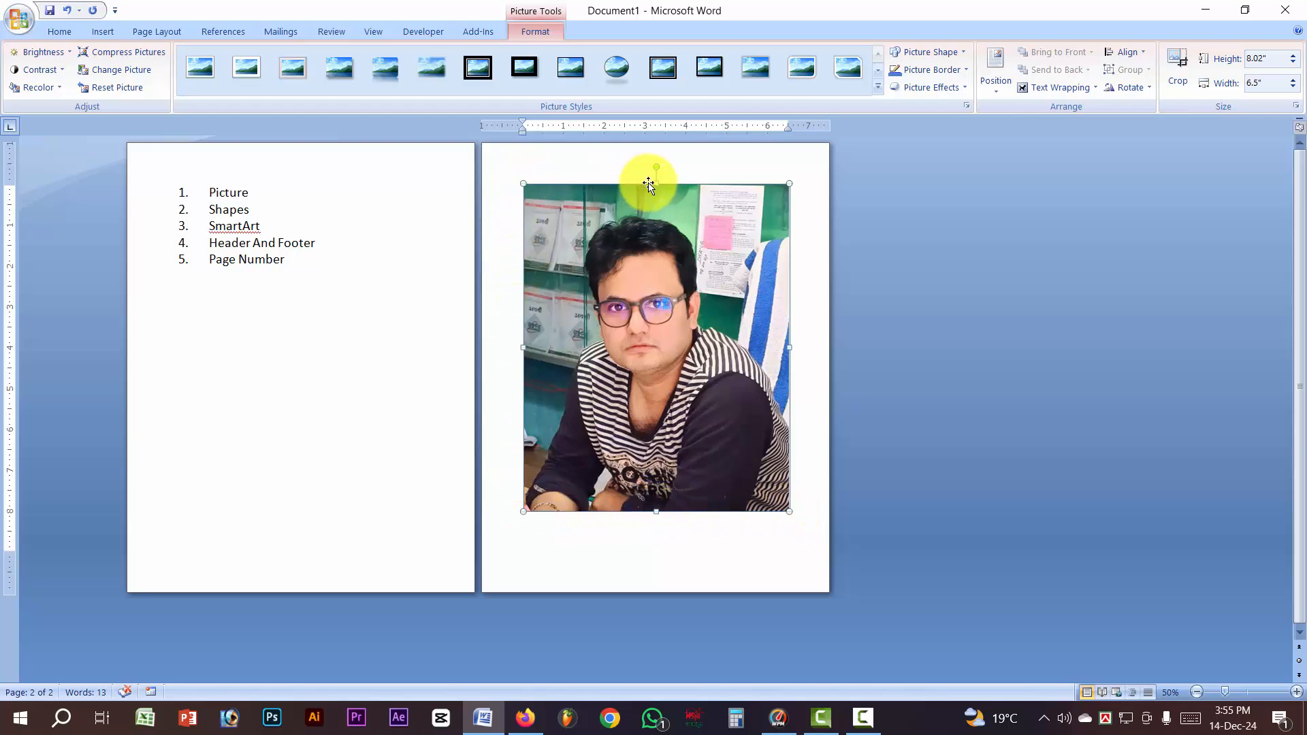
pyautogui.moveTo(789, 181); pyautogui.dragTo(605, 412)
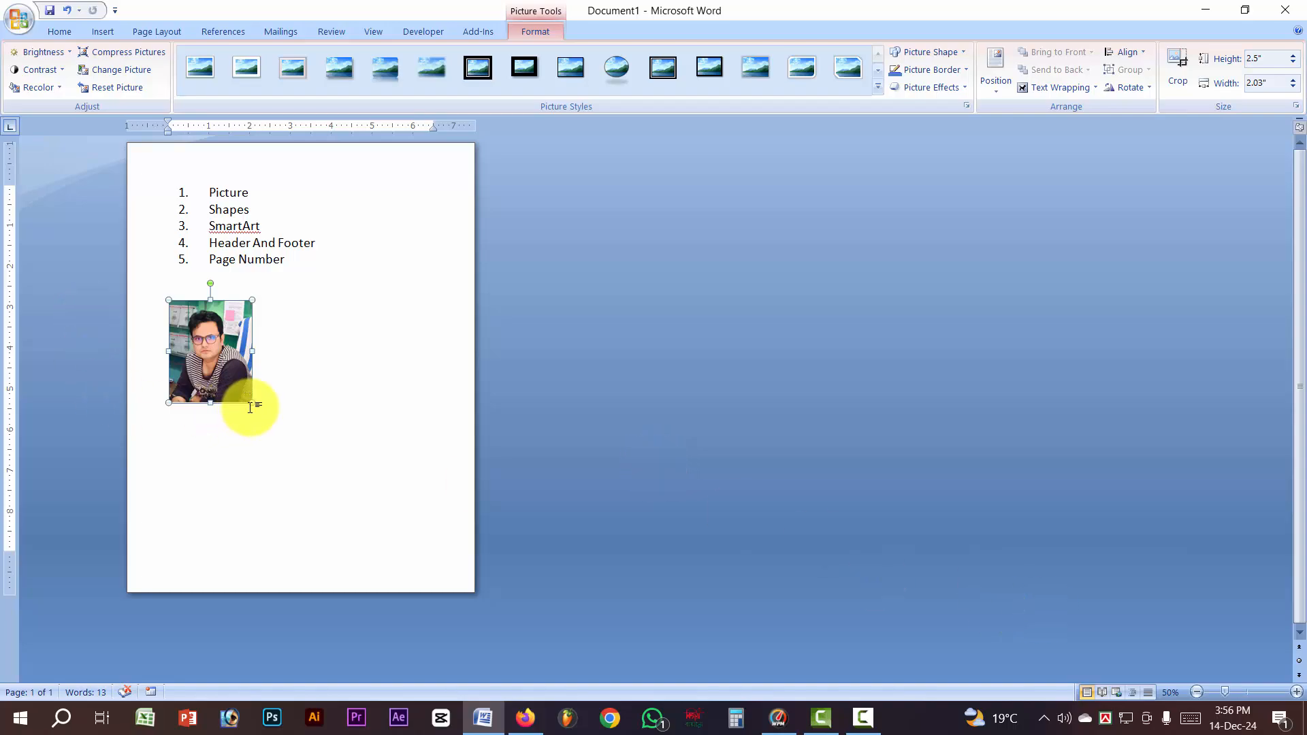
pyautogui.moveTo(251, 402); pyautogui.dragTo(238, 385)
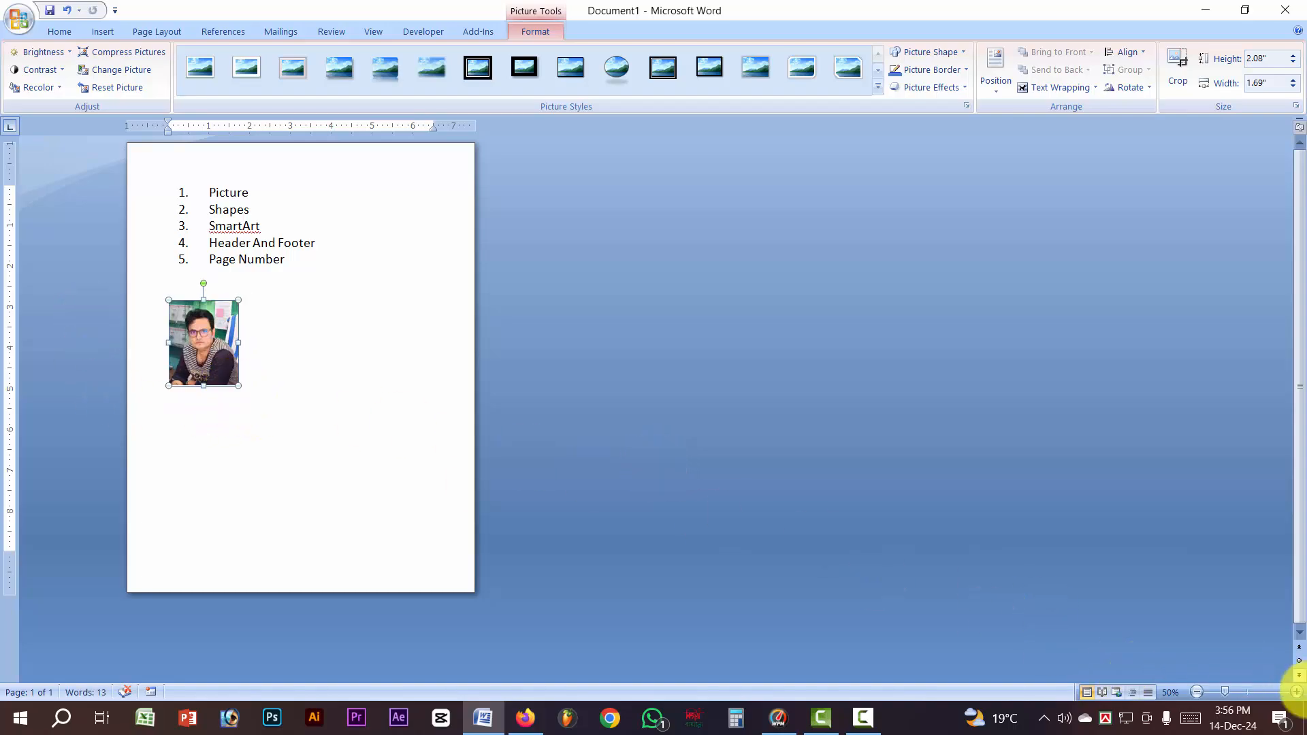
# Rotate the picture slightly clockwise
pyautogui.click(1296, 692)
pyautogui.click(1297, 692)
pyautogui.click(1296, 692)
pyautogui.click(1297, 693)
pyautogui.click(1296, 692)
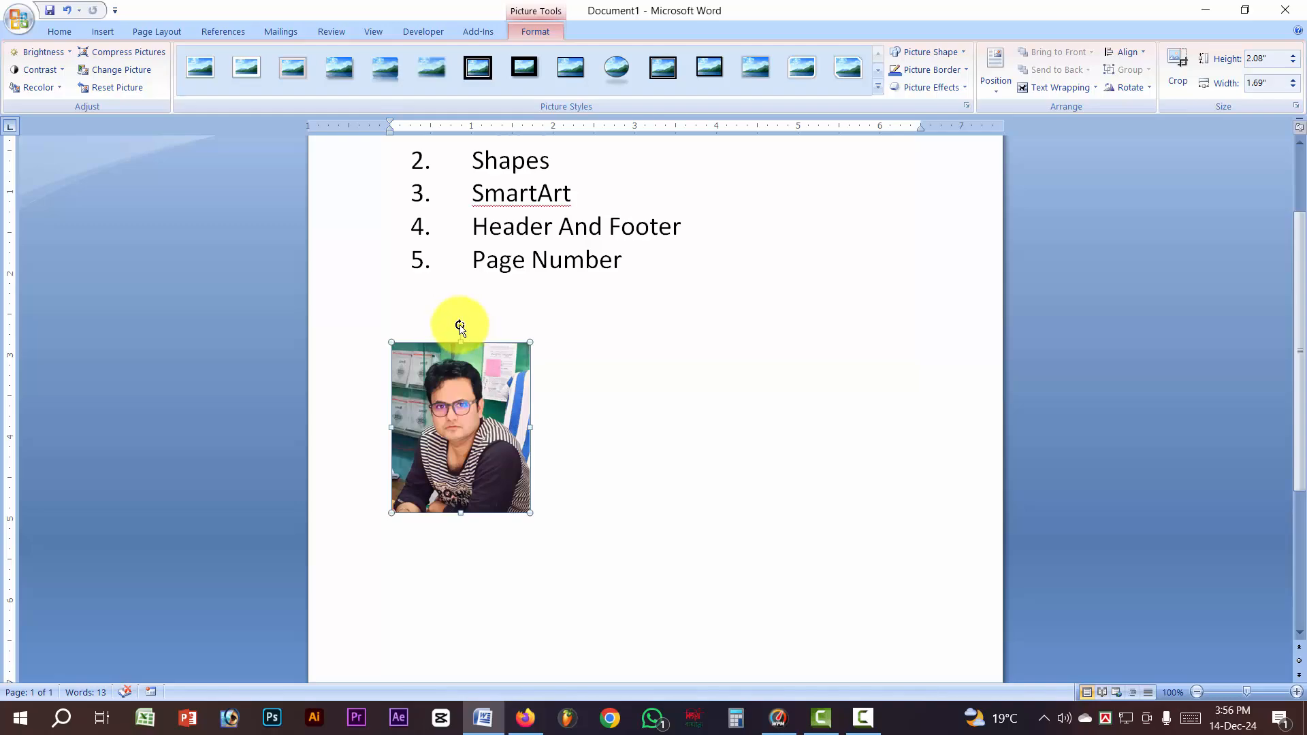
pyautogui.moveTo(458, 325); pyautogui.dragTo(472, 394)
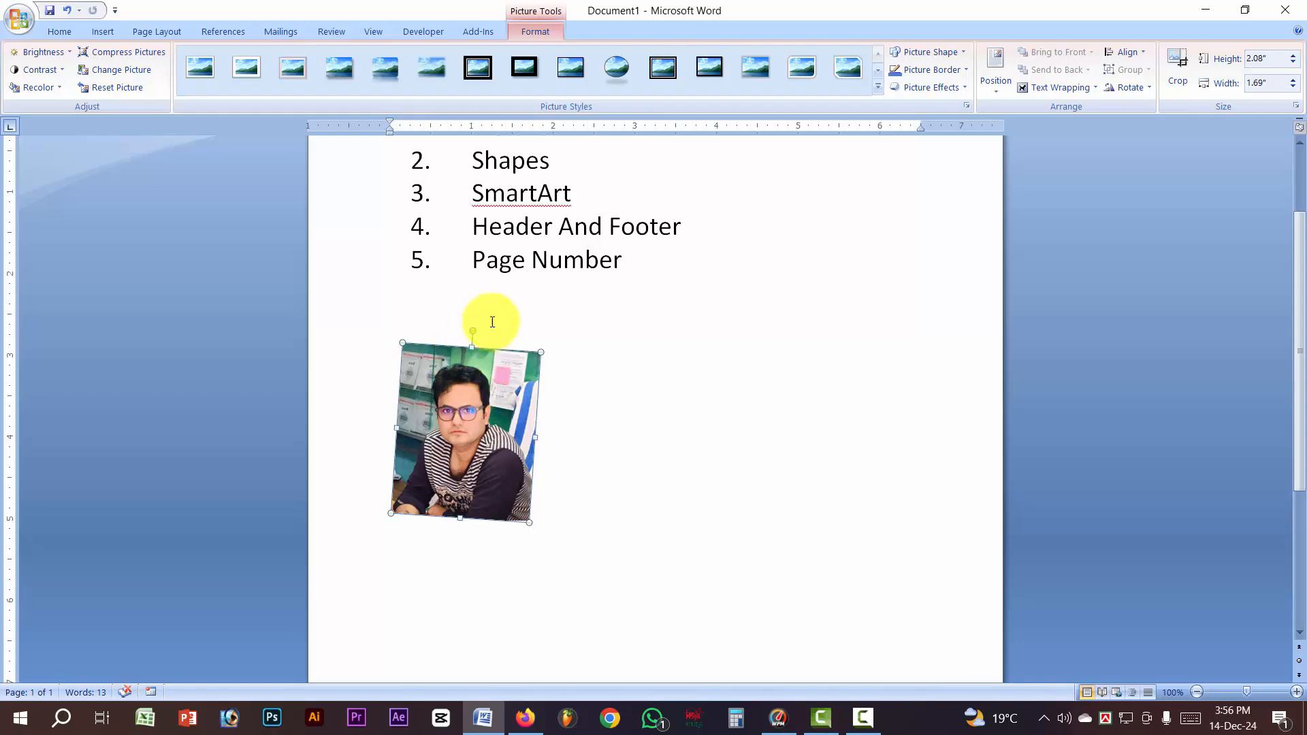
pyautogui.moveTo(477, 332); pyautogui.dragTo(500, 326)
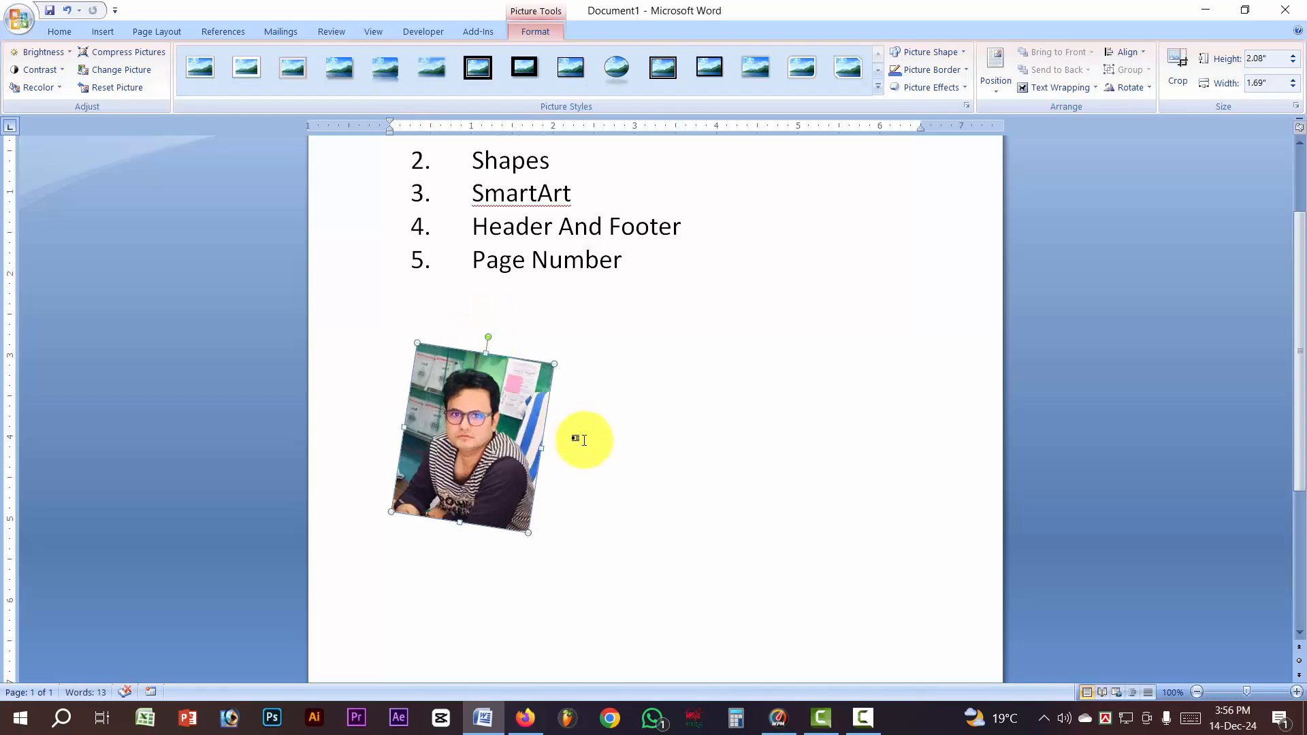
# Paste five copies of the rotated picture after the original to form two rows of three
pyautogui.scroll(-1, 583, 432)
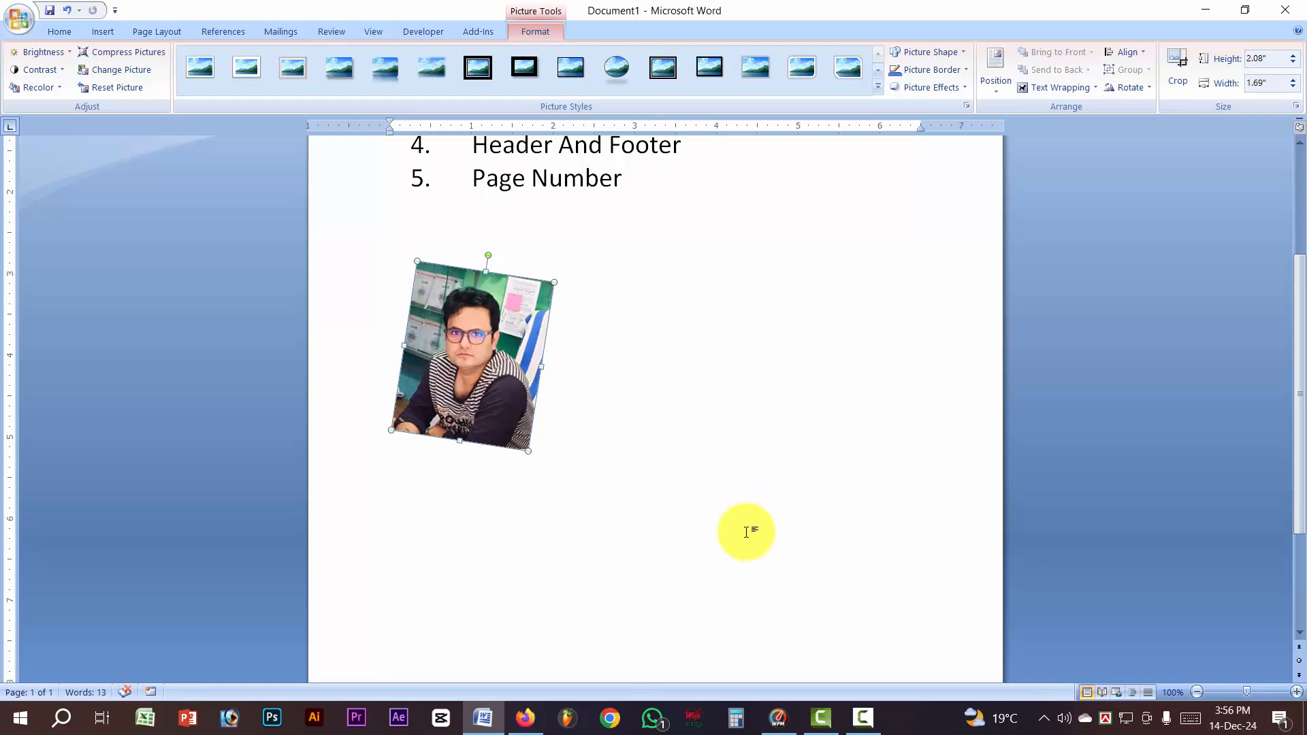
pyautogui.click(553, 420)
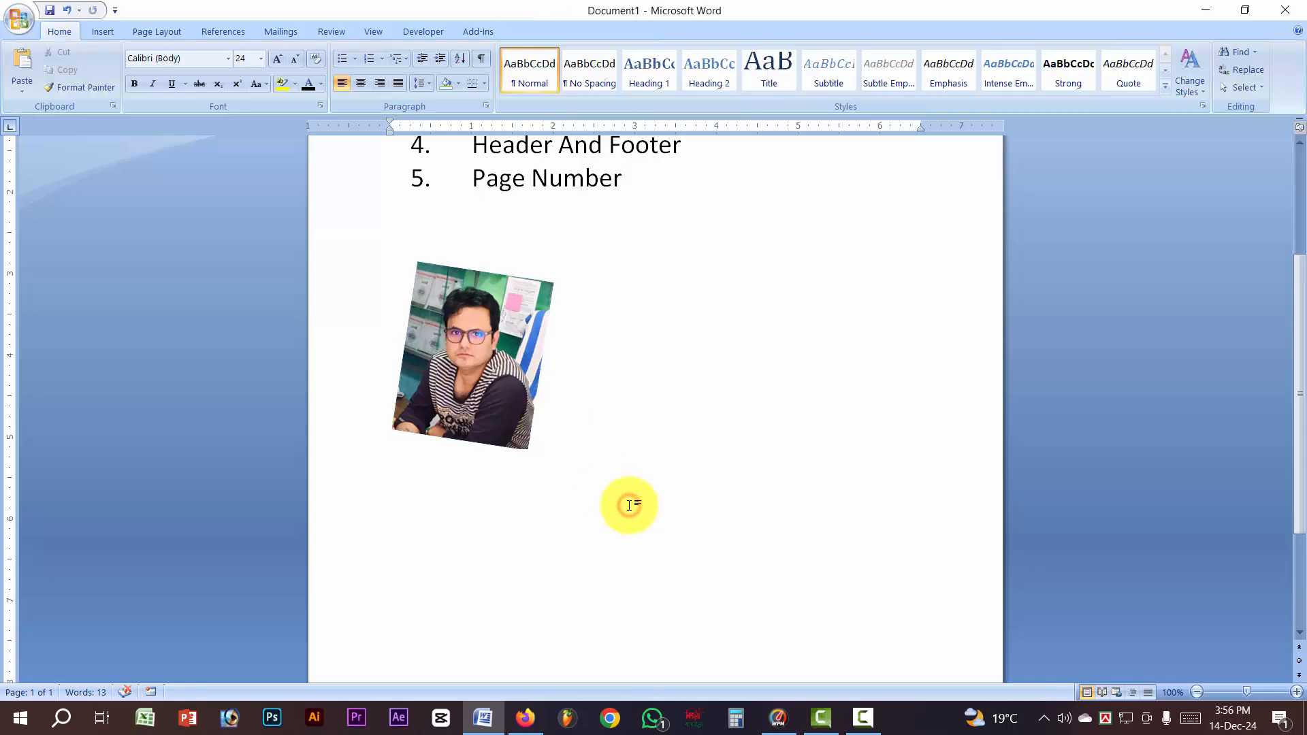
pyautogui.hotkey('ctrl', 'v')
pyautogui.hotkey('ctrl', 'v')
pyautogui.hotkey('ctrl', 'v')
pyautogui.hotkey('ctrl', 'v')
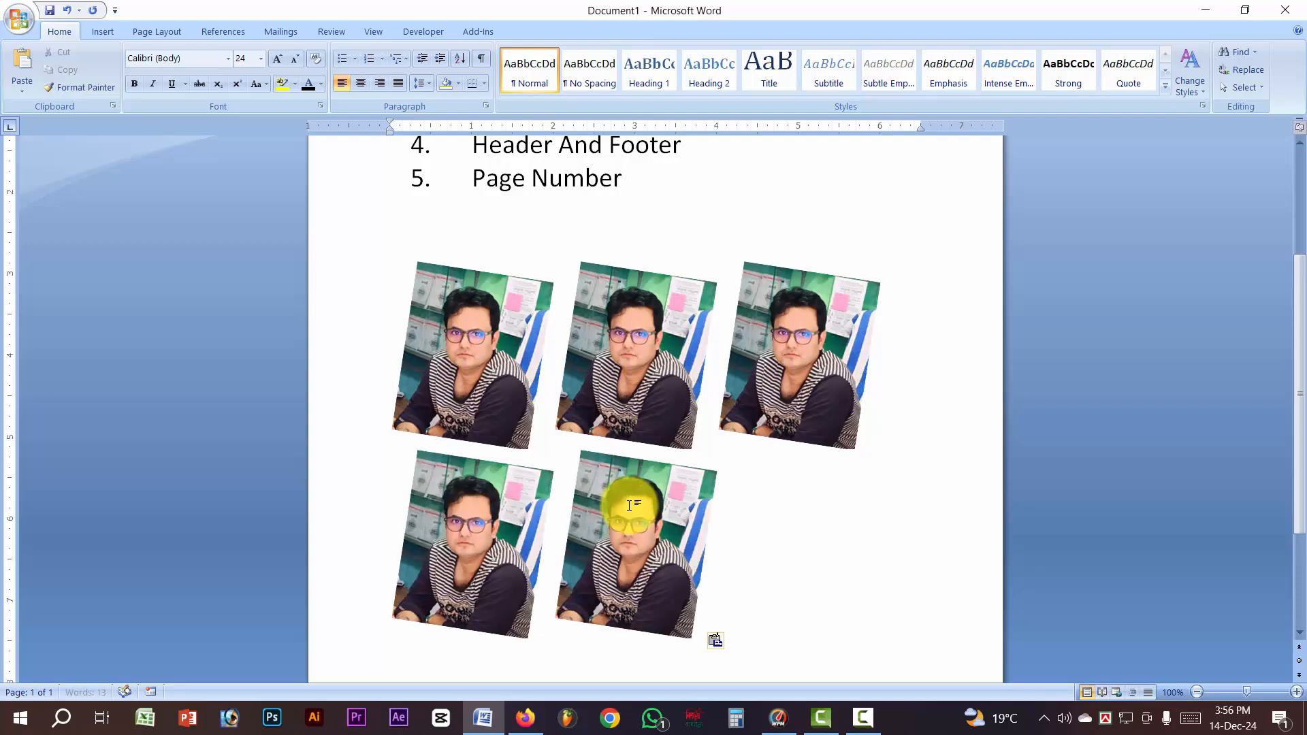
pyautogui.hotkey('ctrl', 'v')
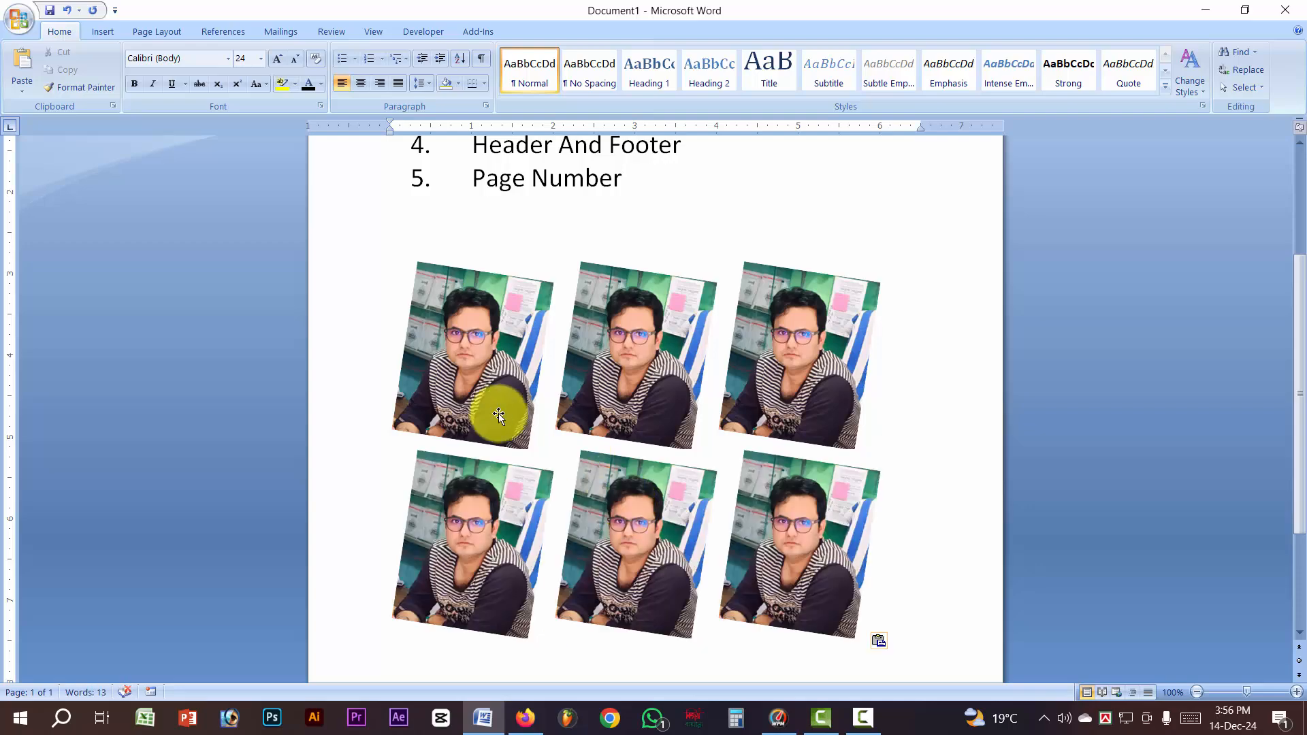
# Recolor the middle picture of the upper row with the Sepia color mode
pyautogui.scroll(-2, 747, 364)
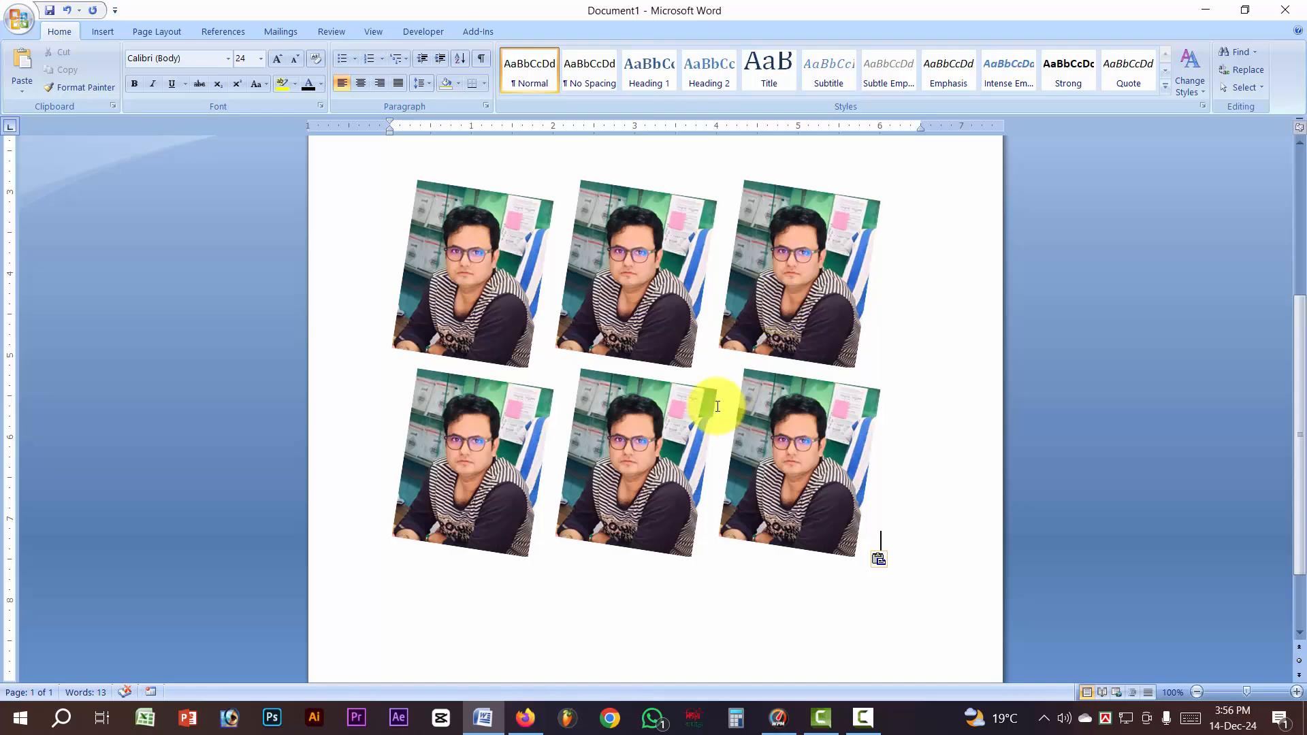
pyautogui.click(647, 315)
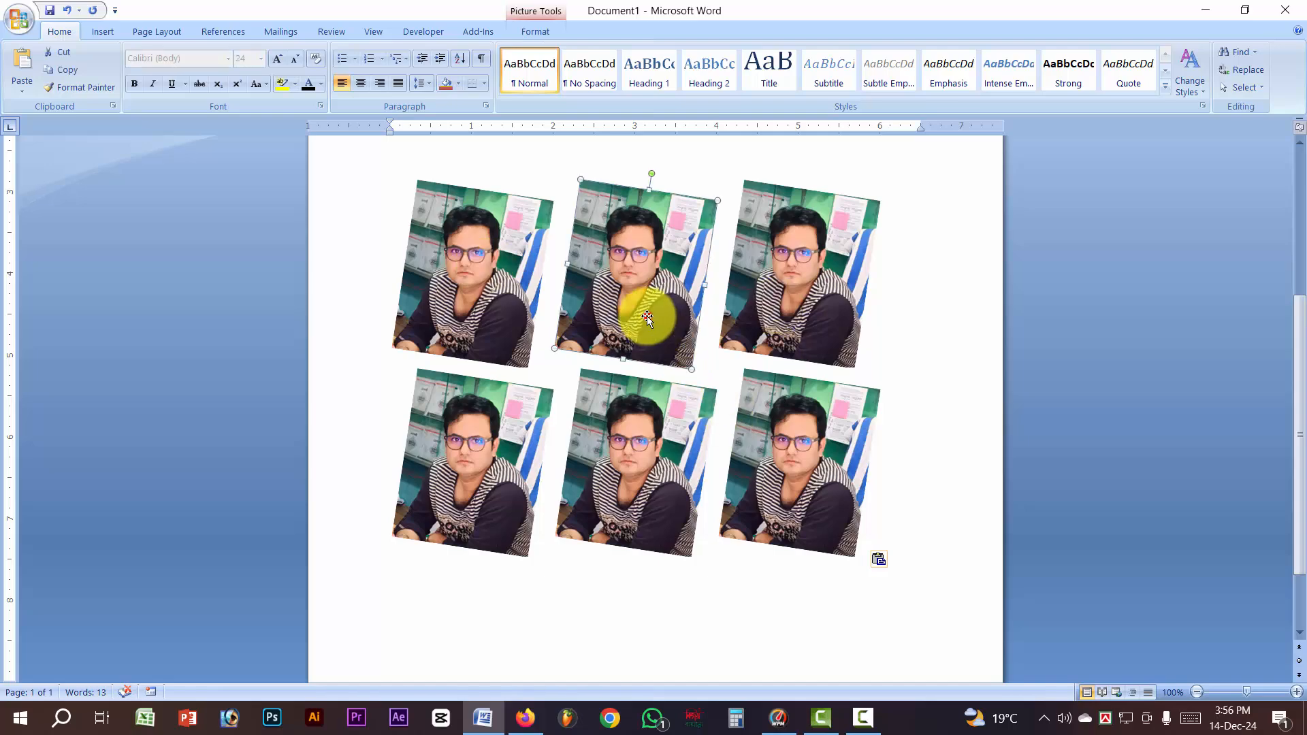
pyautogui.click(535, 32)
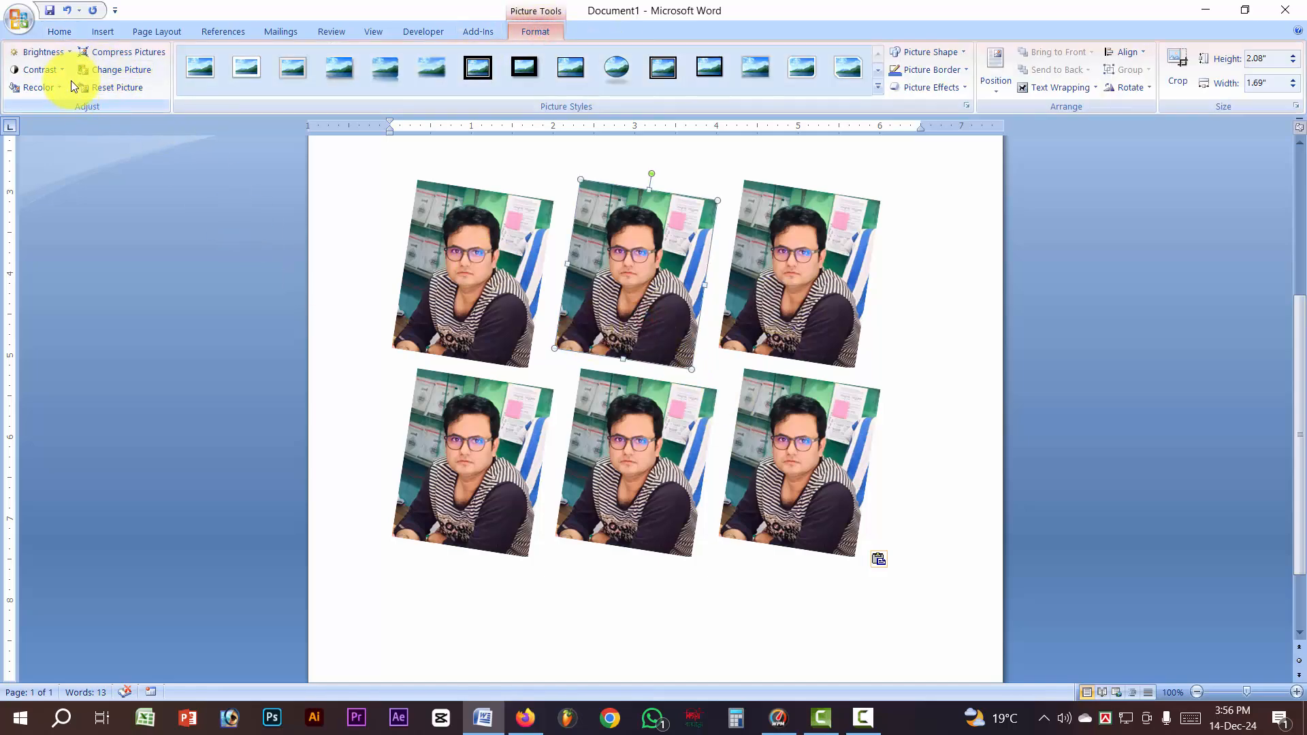
pyautogui.click(52, 96)
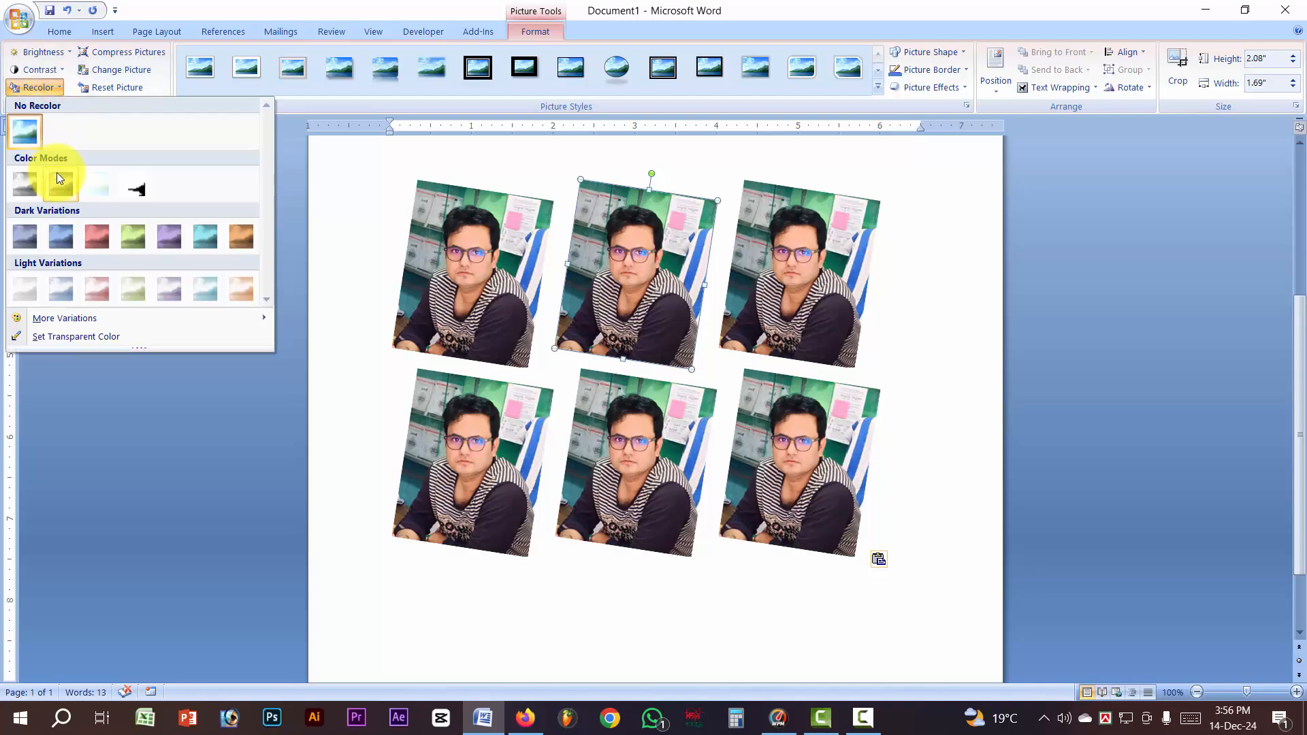
pyautogui.click(60, 181)
# Recolor the third picture of the upper row, trying the blue dark variation before applying the orange light variation
pyautogui.click(787, 232)
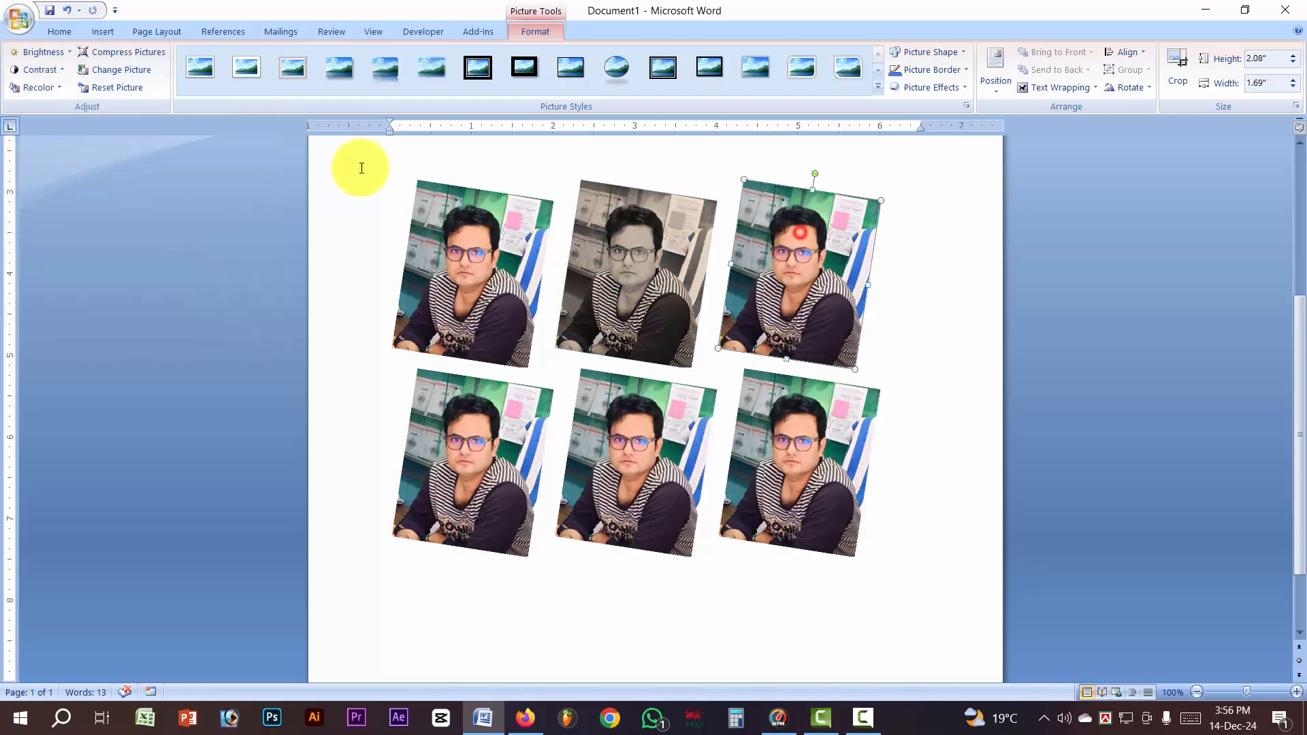
pyautogui.click(34, 87)
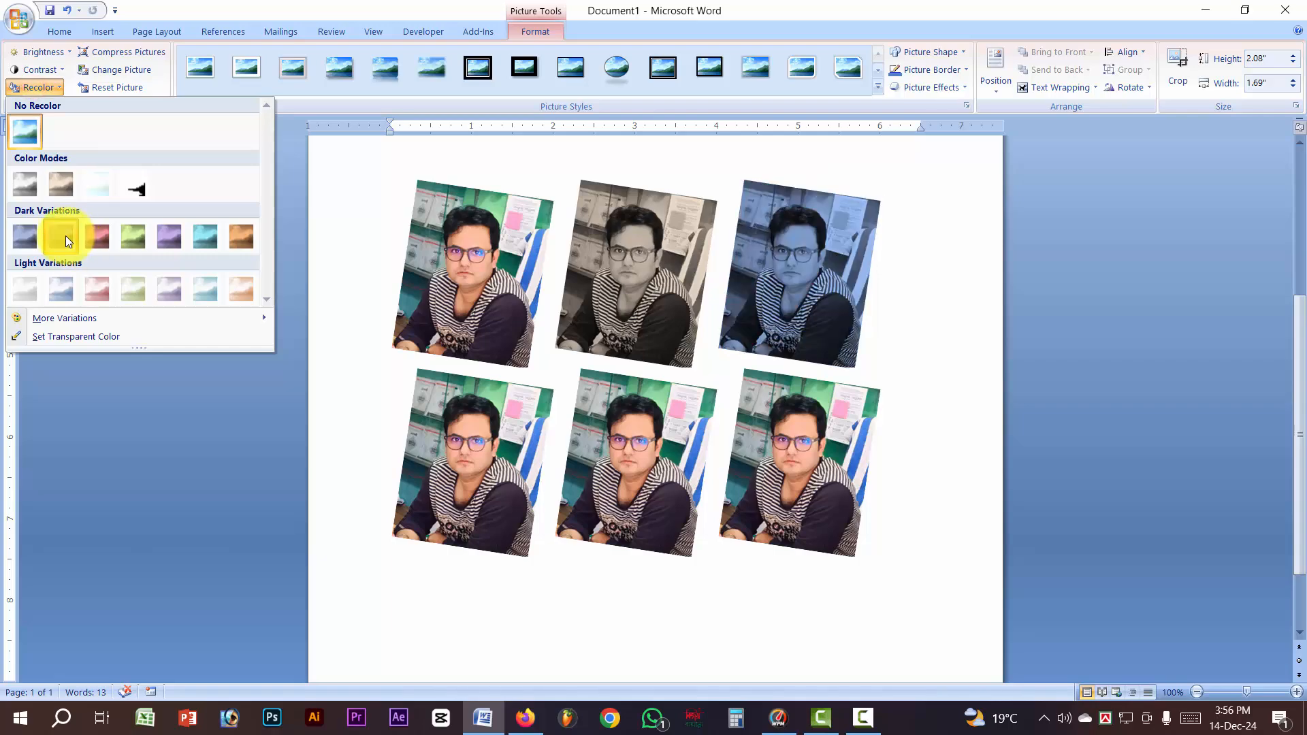
pyautogui.click(66, 236)
pyautogui.click(40, 87)
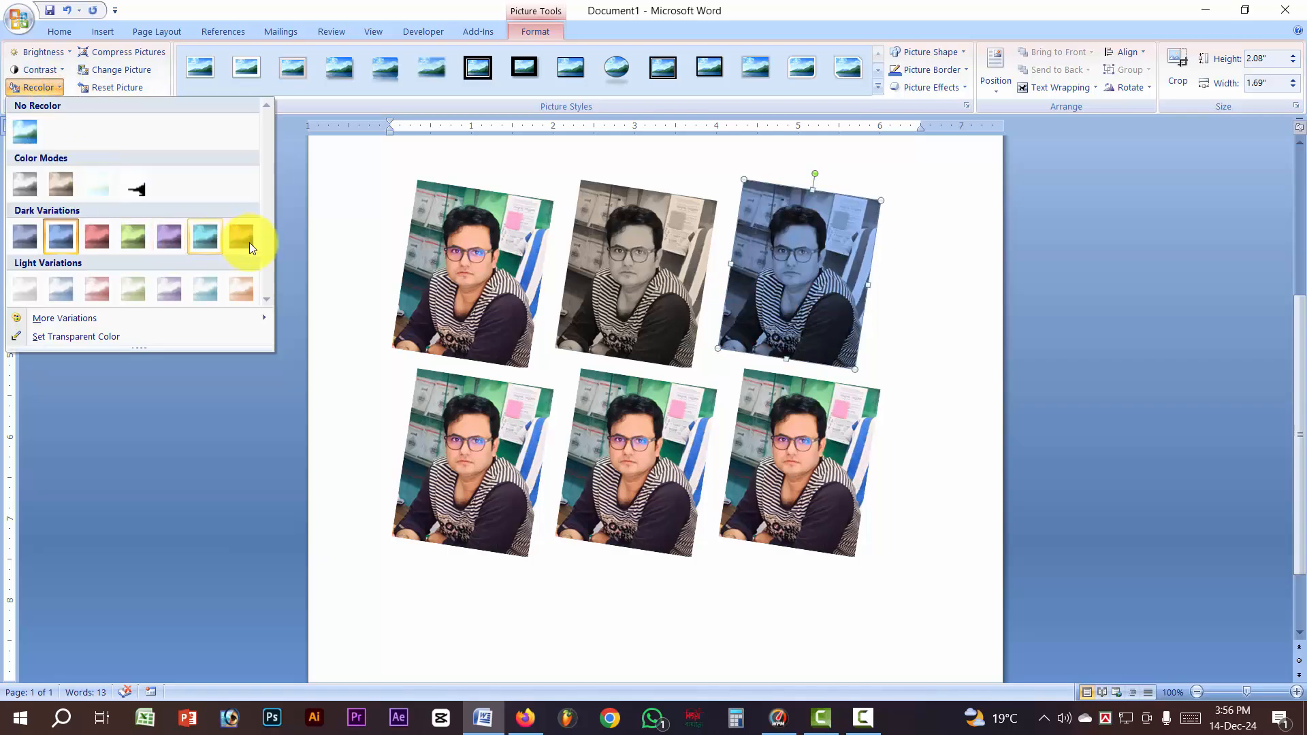
pyautogui.click(247, 290)
# Recolor the first picture of the lower row with the gray light variation
pyautogui.click(510, 465)
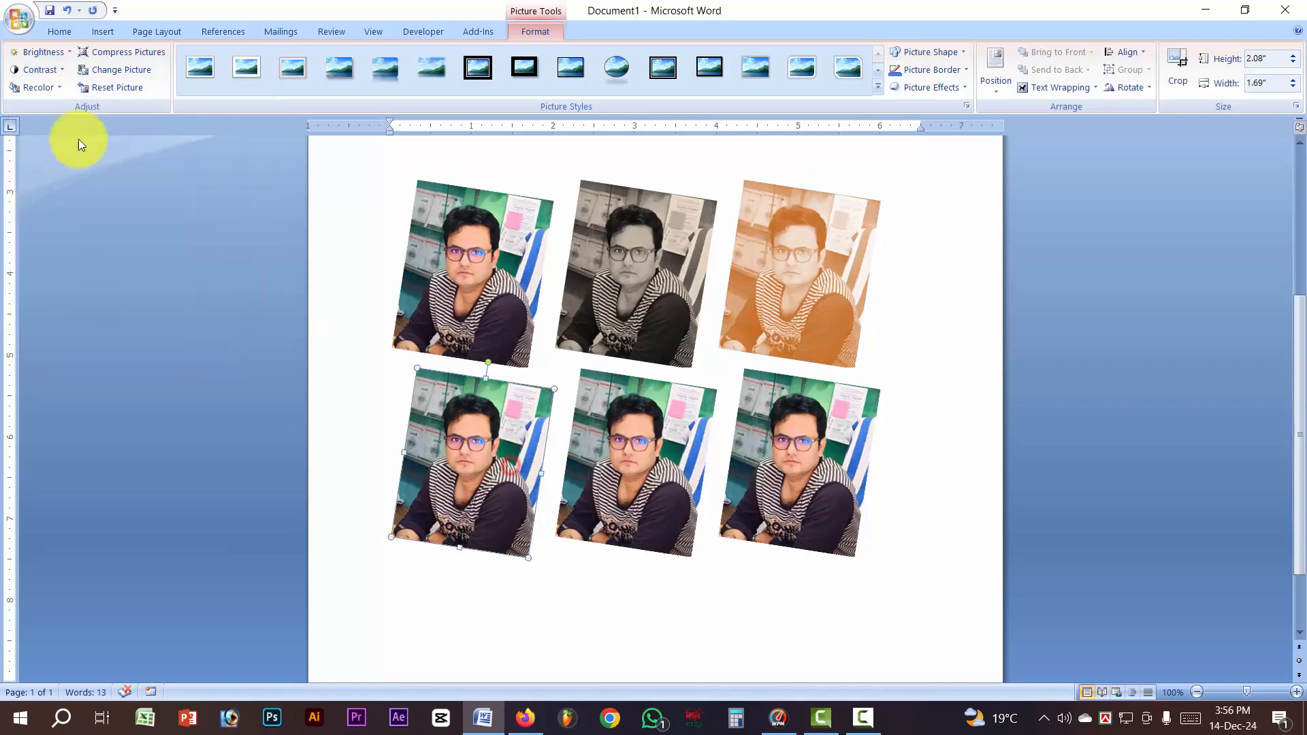
pyautogui.click(65, 90)
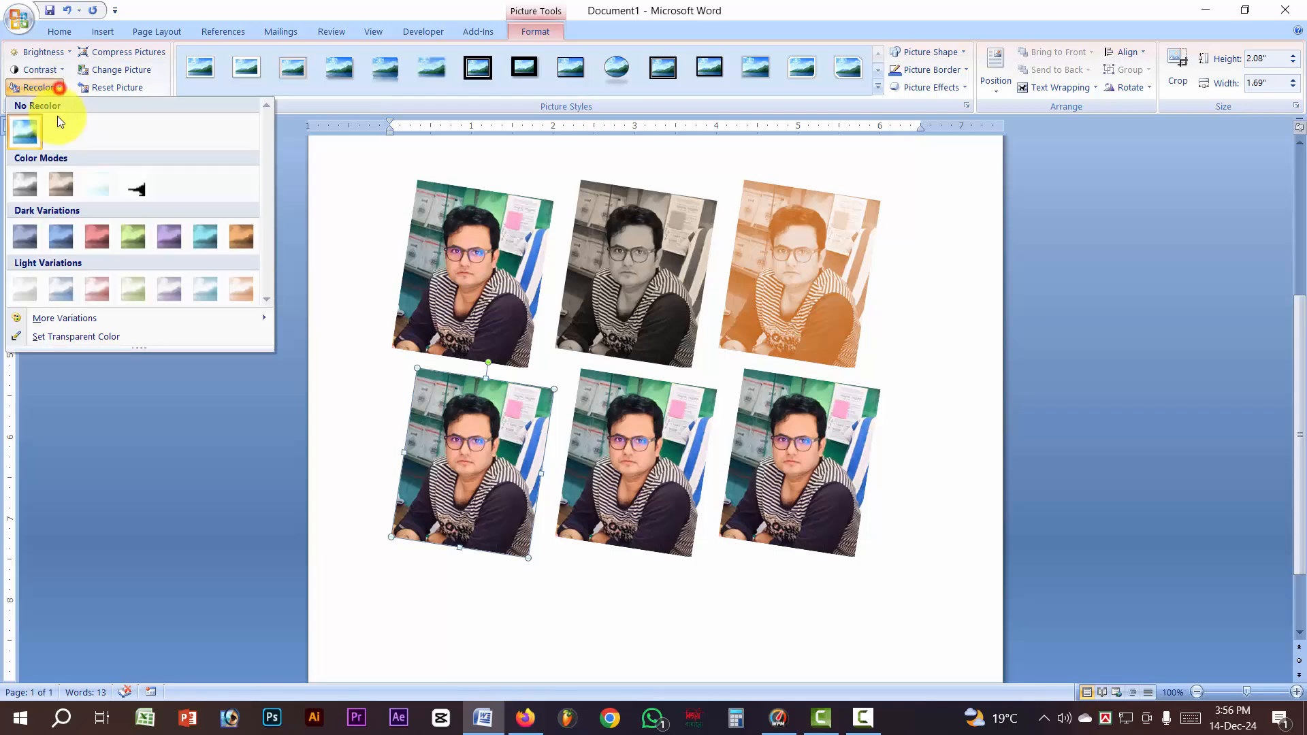
pyautogui.click(20, 288)
# Apply the black double-frame picture style to the middle picture of the lower row
pyautogui.click(607, 467)
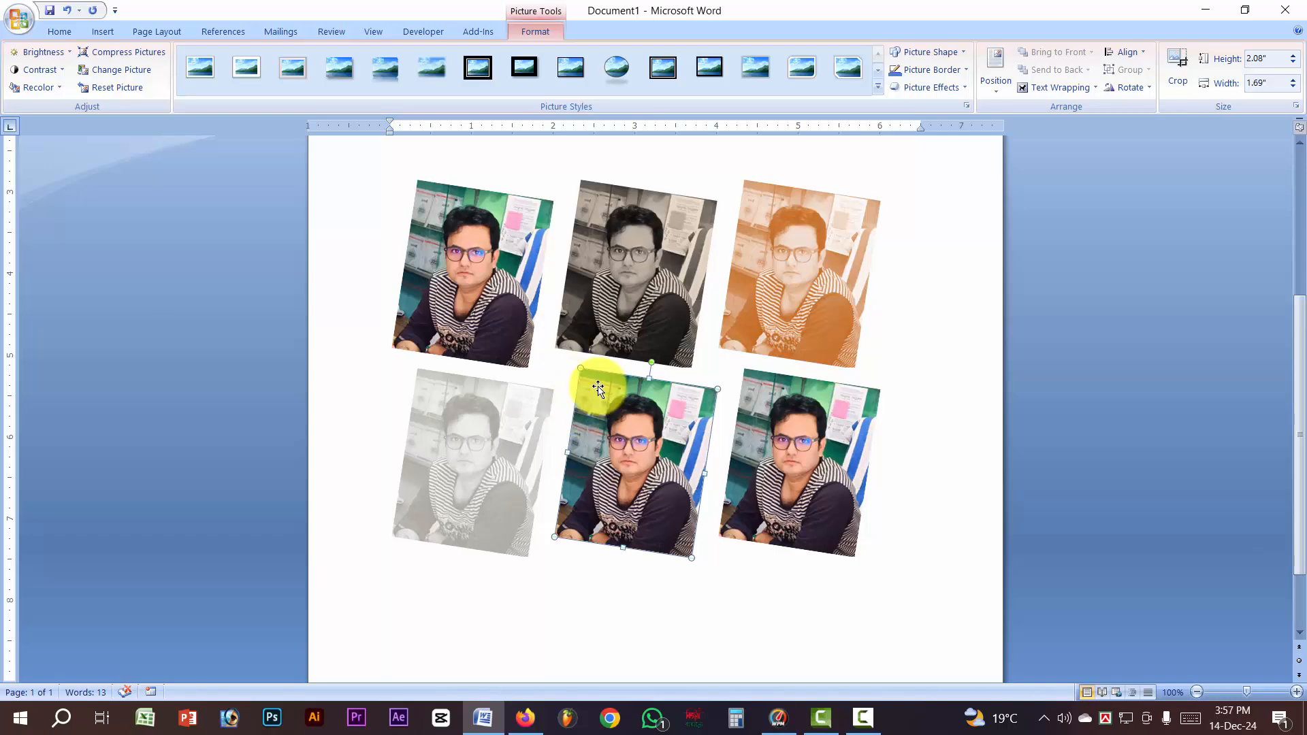
pyautogui.click(878, 87)
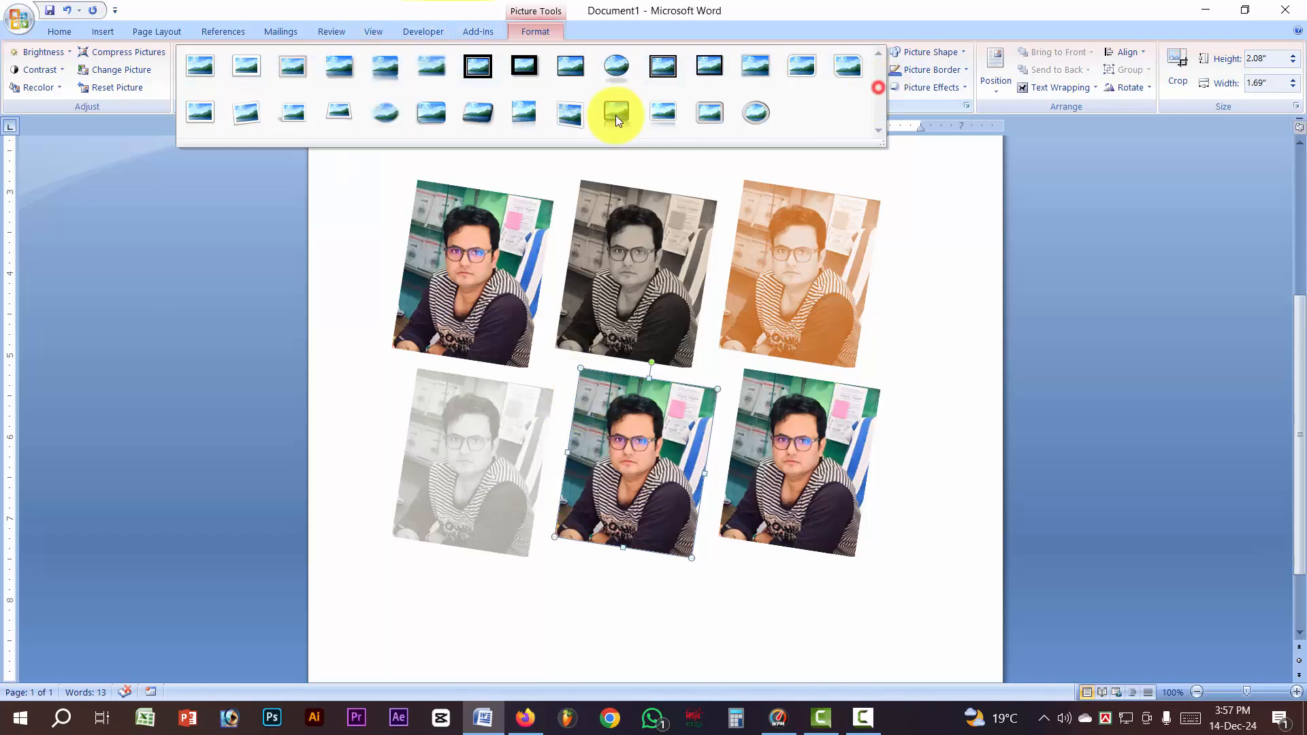
pyautogui.click(485, 64)
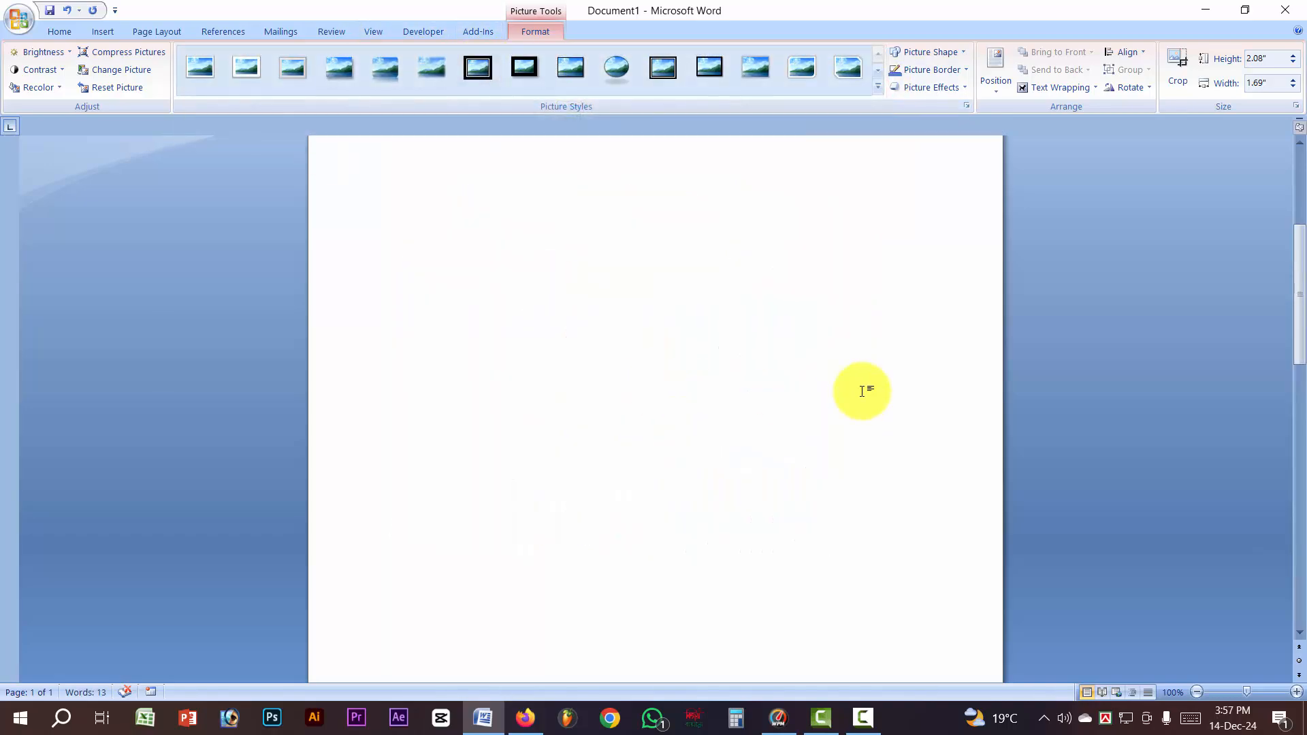
# Apply the black beveled oval style to the first picture and the white snipped-corner style to the orange picture
pyautogui.scroll(-2, 671, 464)
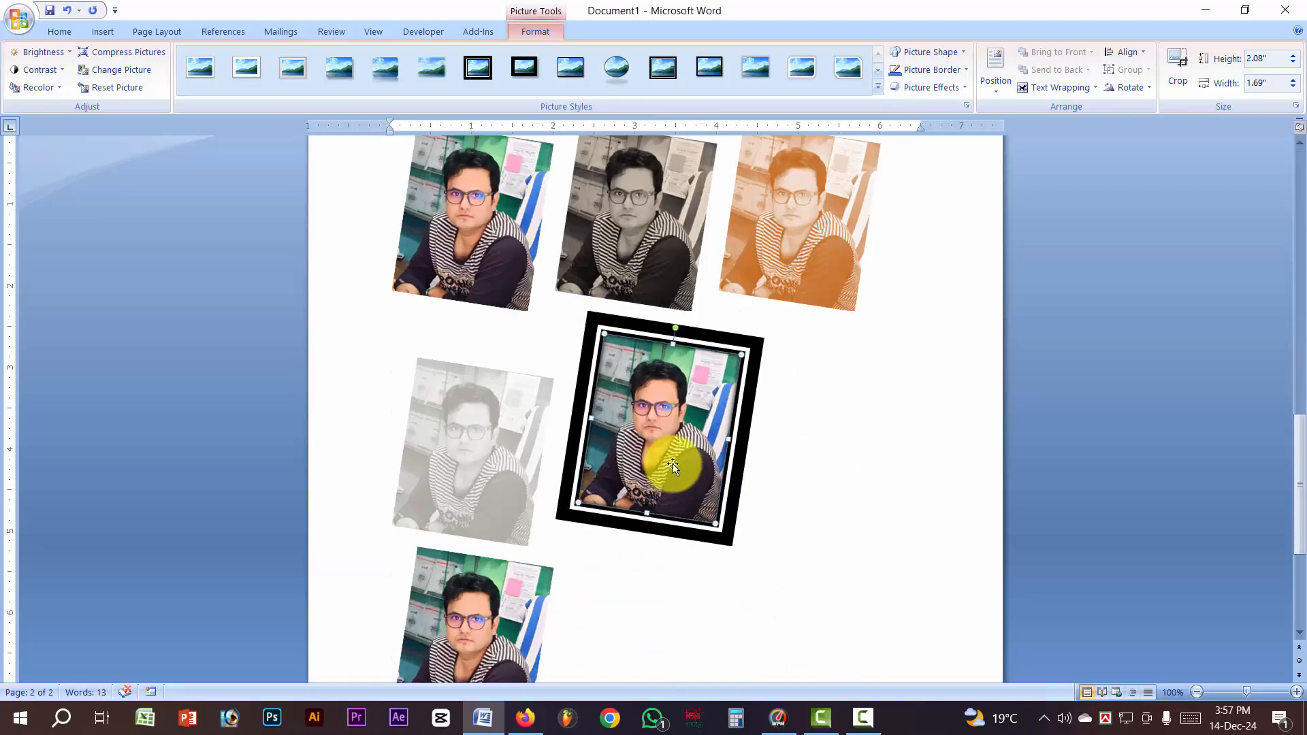
pyautogui.click(463, 251)
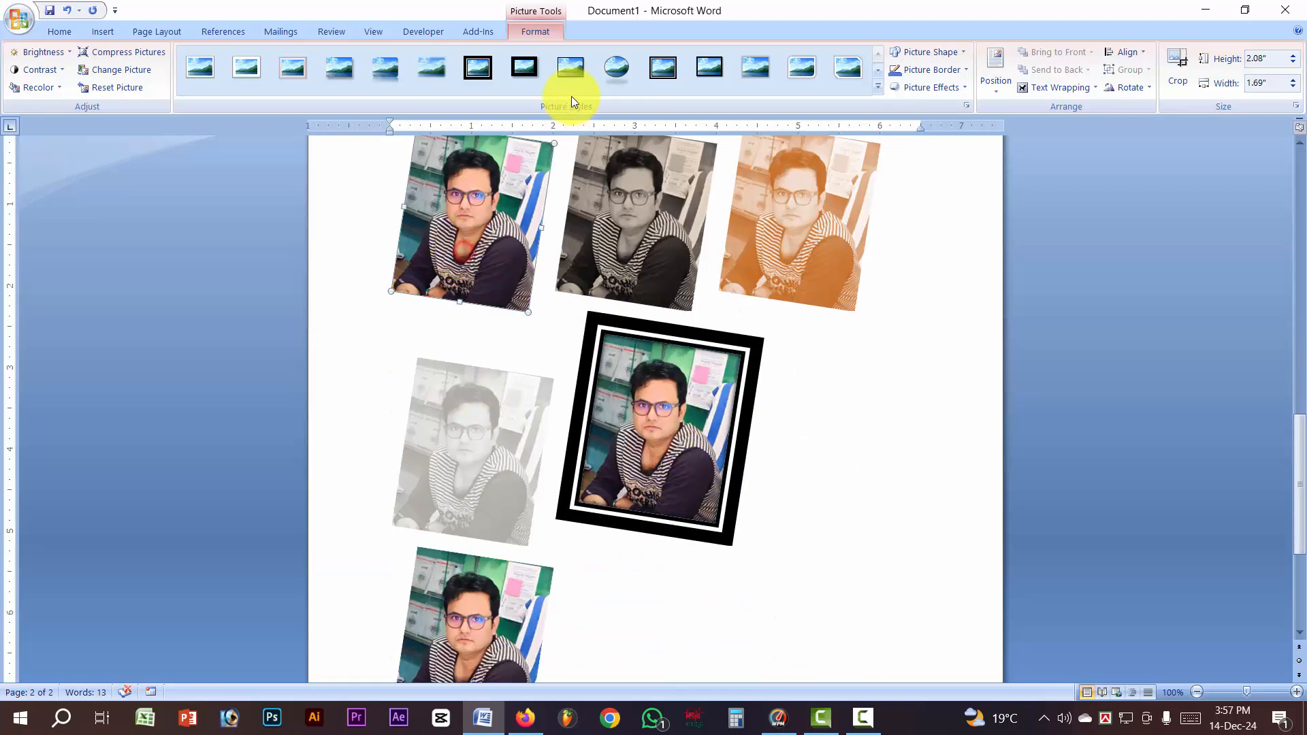
pyautogui.click(626, 68)
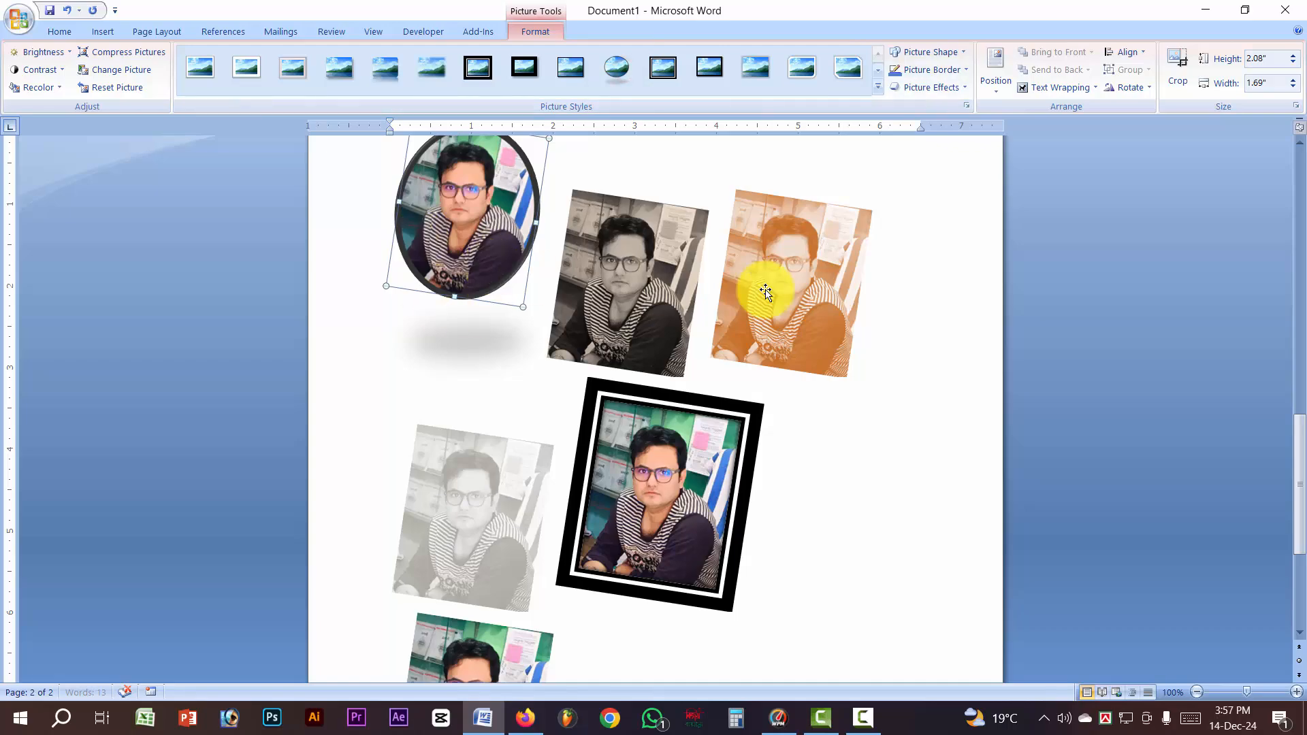
pyautogui.click(758, 286)
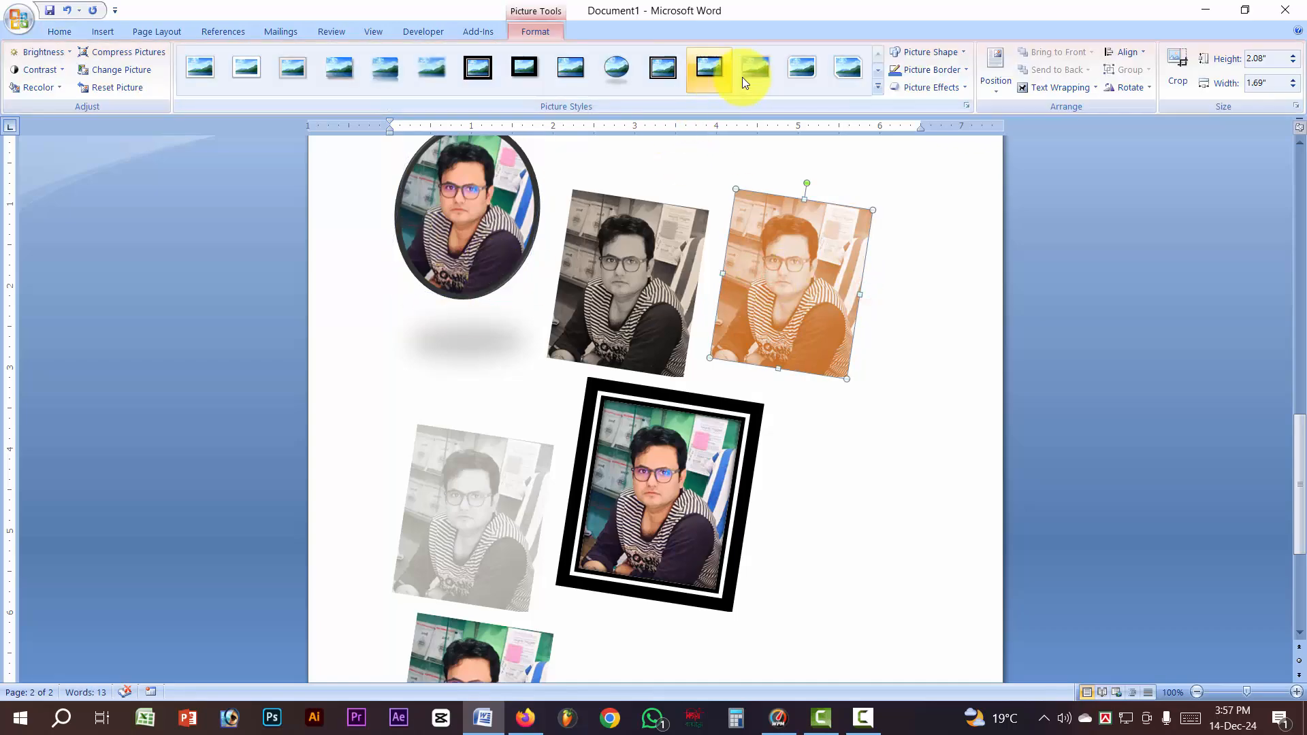
pyautogui.click(849, 74)
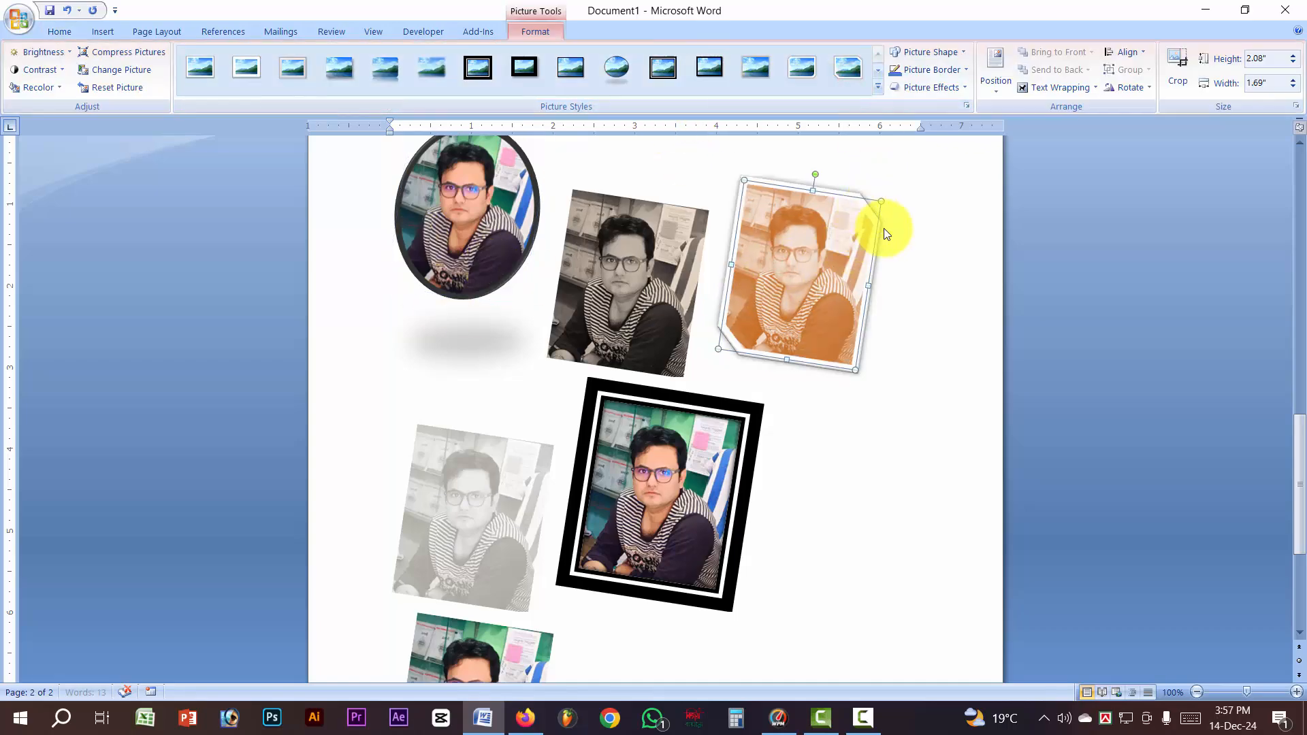
# Apply the soft-edge rectangle picture style to the light gray picture
pyautogui.scroll(-3, 671, 424)
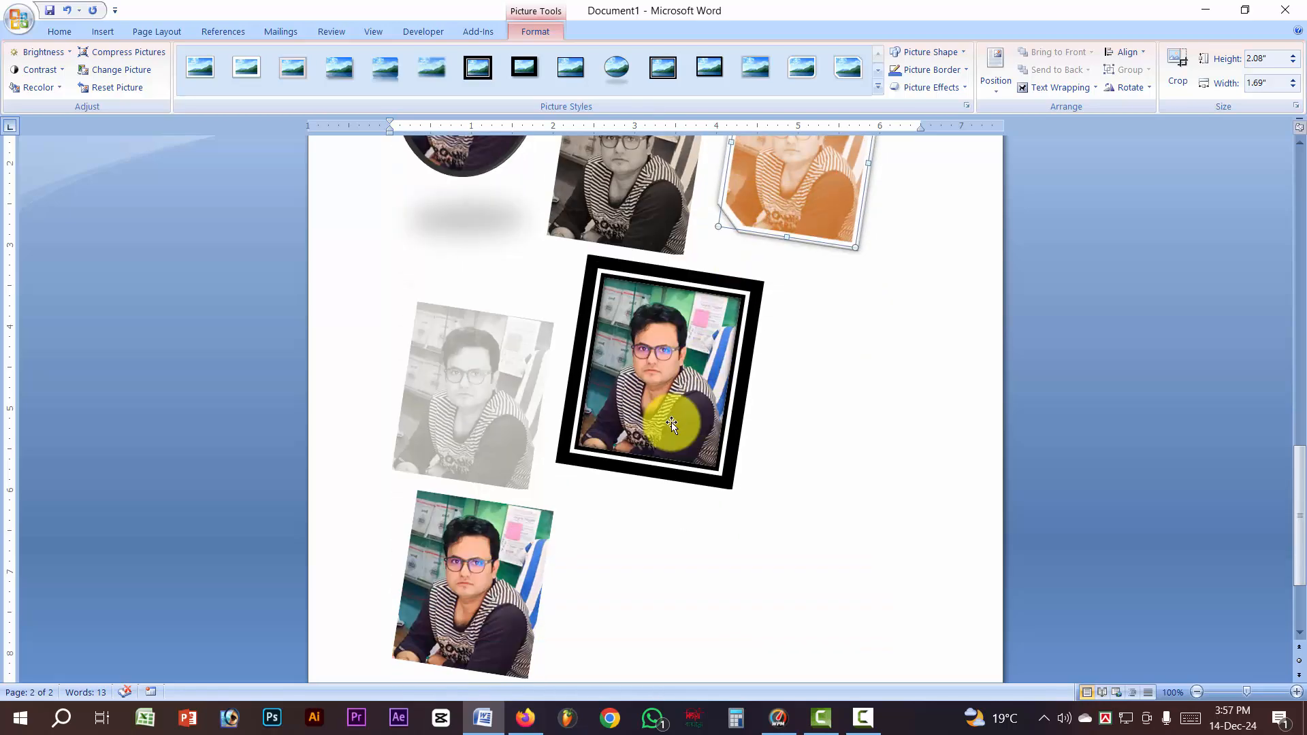
pyautogui.click(476, 429)
pyautogui.click(436, 73)
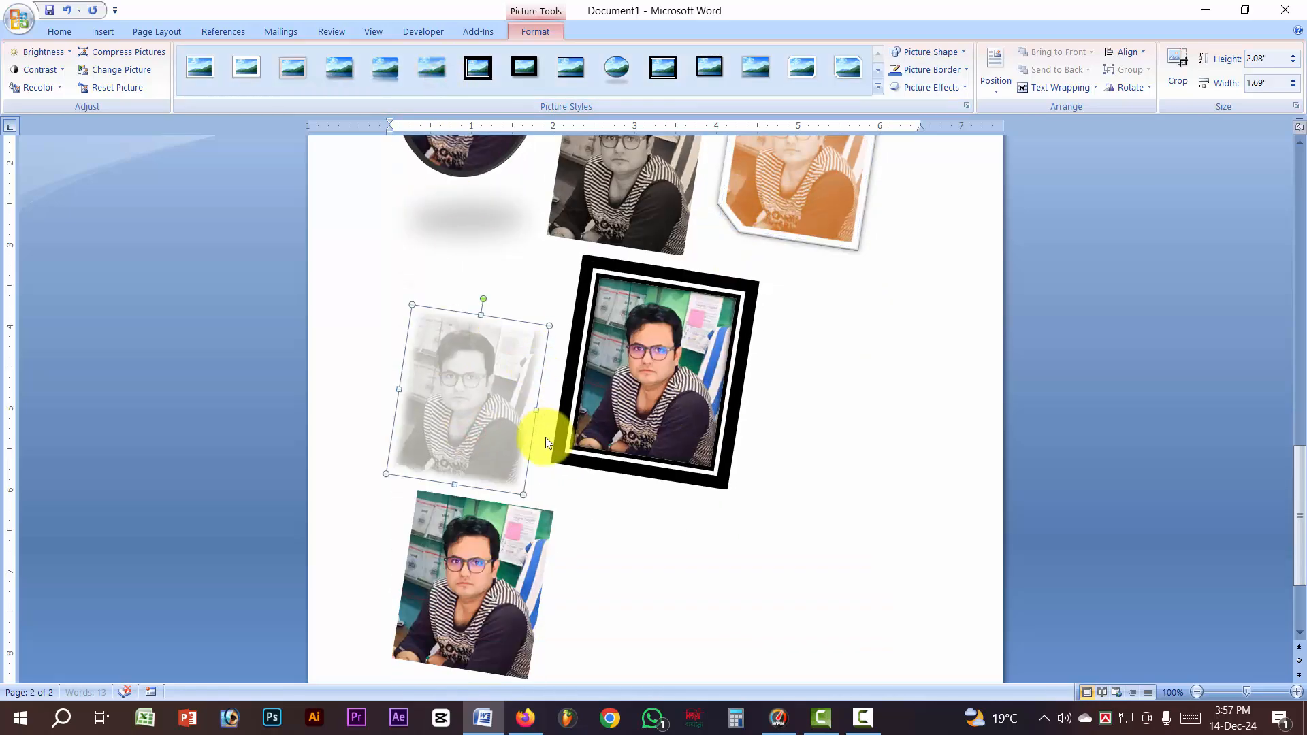
# Rotate the black double-framed picture and the dark grayscale picture counterclockwise so both tilt the other way
pyautogui.scroll(4, 681, 422)
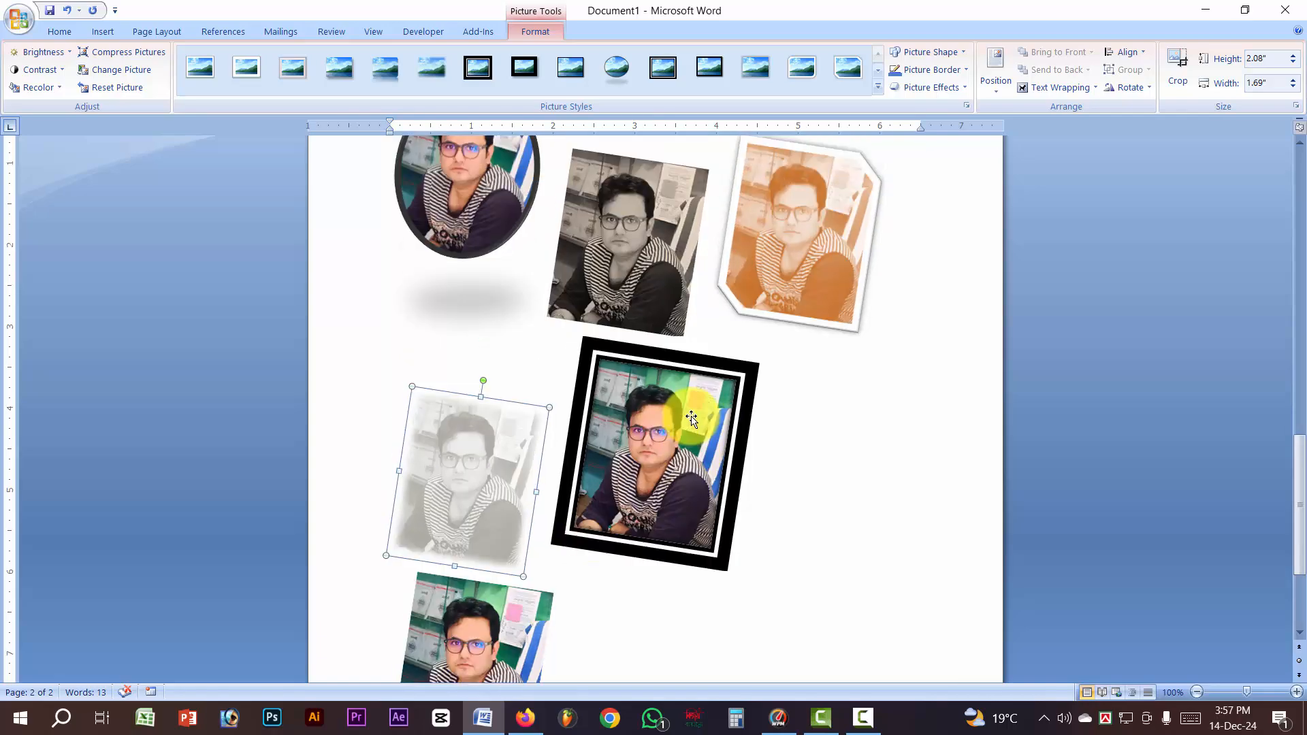
pyautogui.click(671, 489)
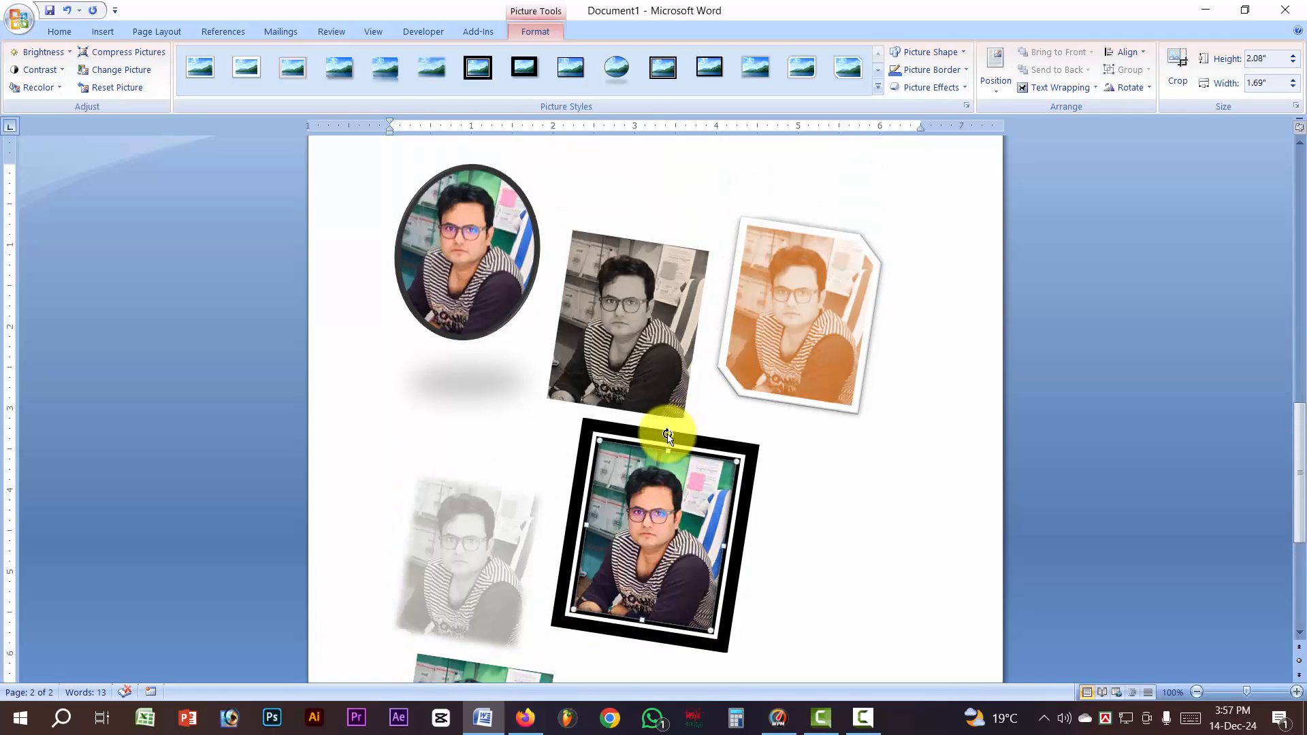
pyautogui.moveTo(668, 436); pyautogui.dragTo(611, 438)
pyautogui.click(639, 291)
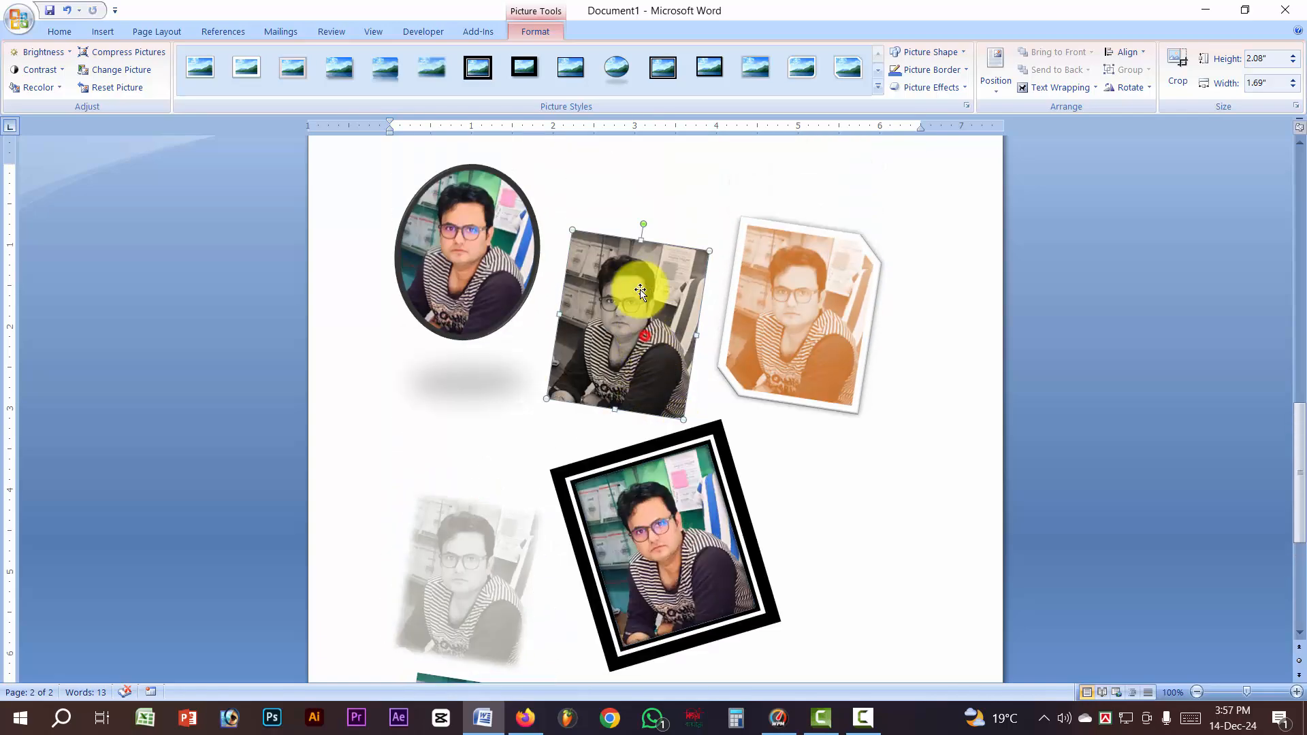
pyautogui.moveTo(643, 224); pyautogui.dragTo(617, 222)
# Rotate the orange snipped-corner picture counterclockwise until it stands upright
pyautogui.click(836, 246)
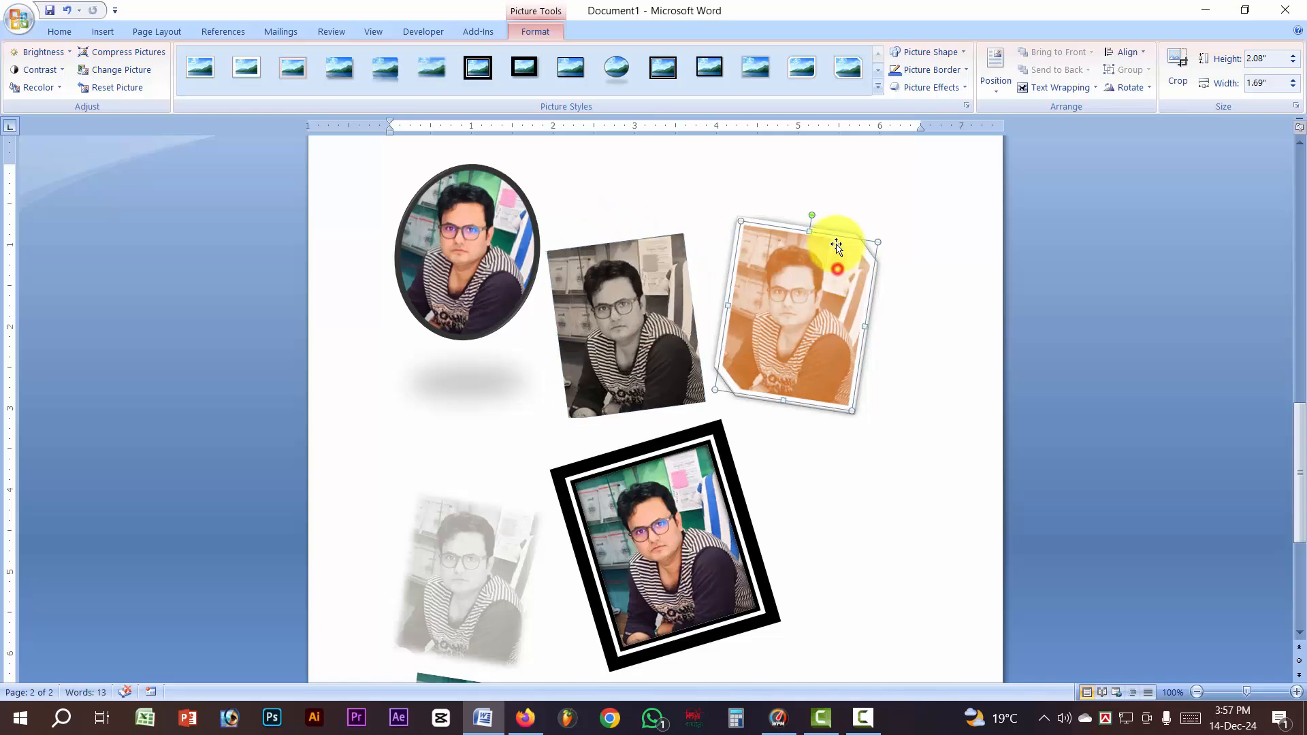
pyautogui.moveTo(812, 213); pyautogui.dragTo(793, 206)
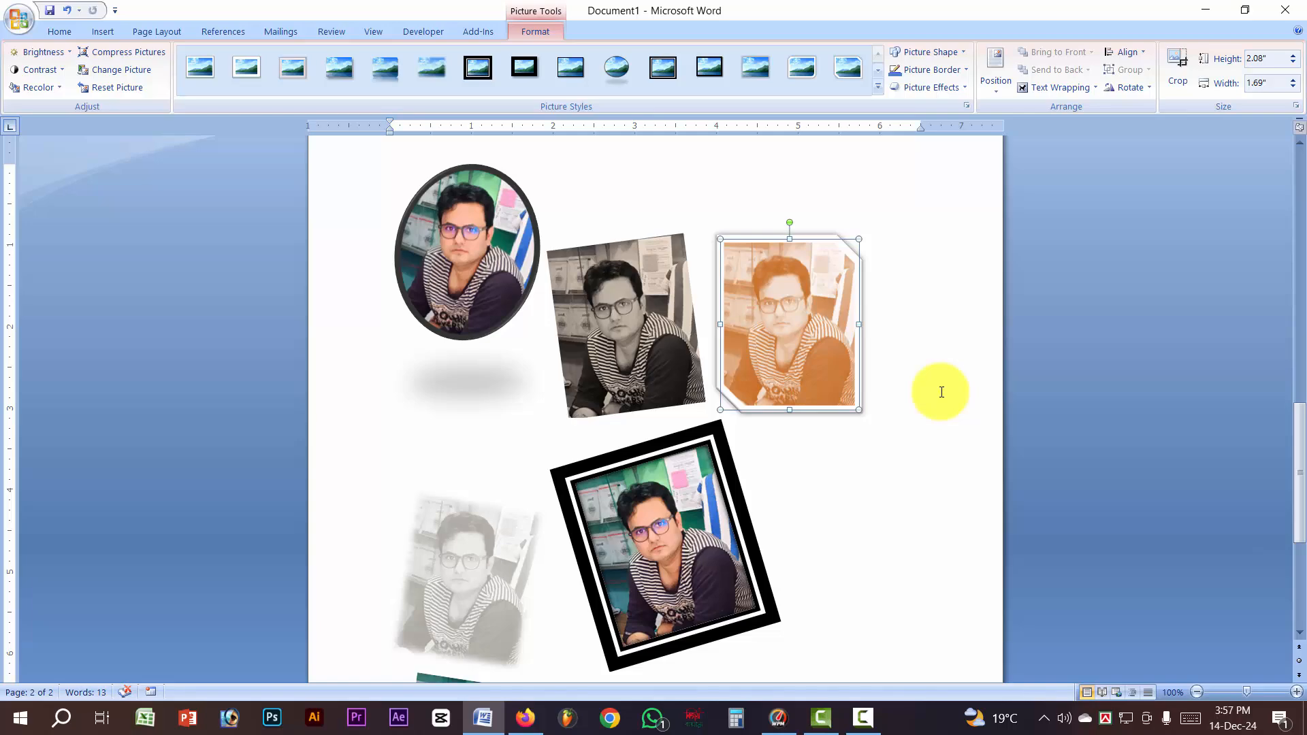
pyautogui.click(820, 502)
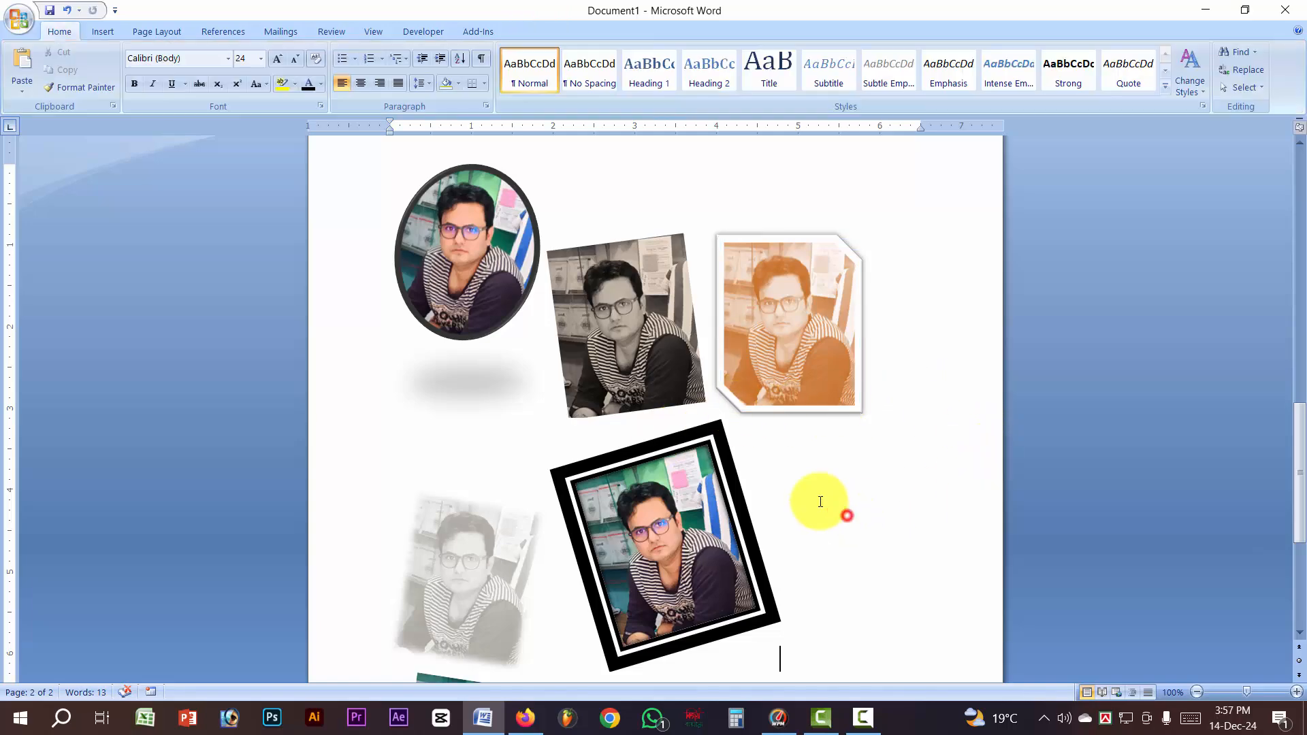
# Delete the dark grayscale picture, the orange picture and the oval picture on the second page
pyautogui.scroll(15, 820, 502)
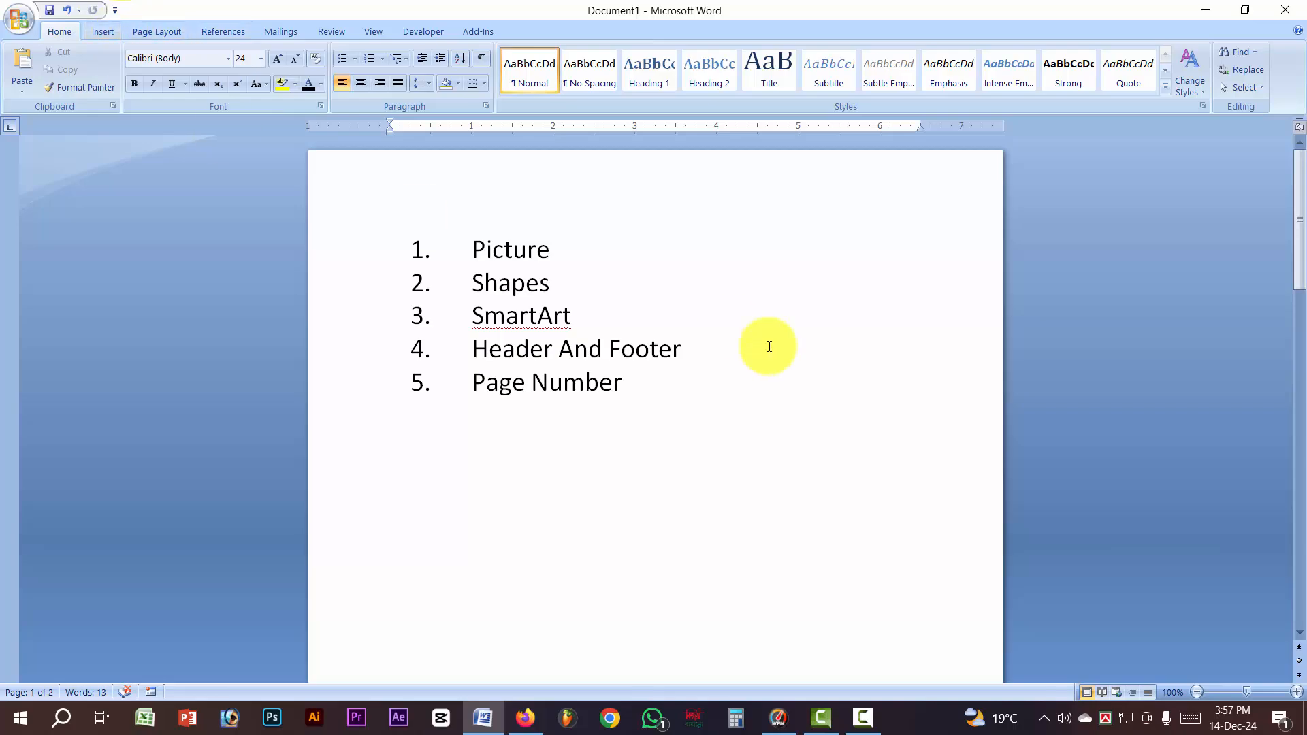
pyautogui.scroll(-15, 583, 353)
pyautogui.click(624, 355)
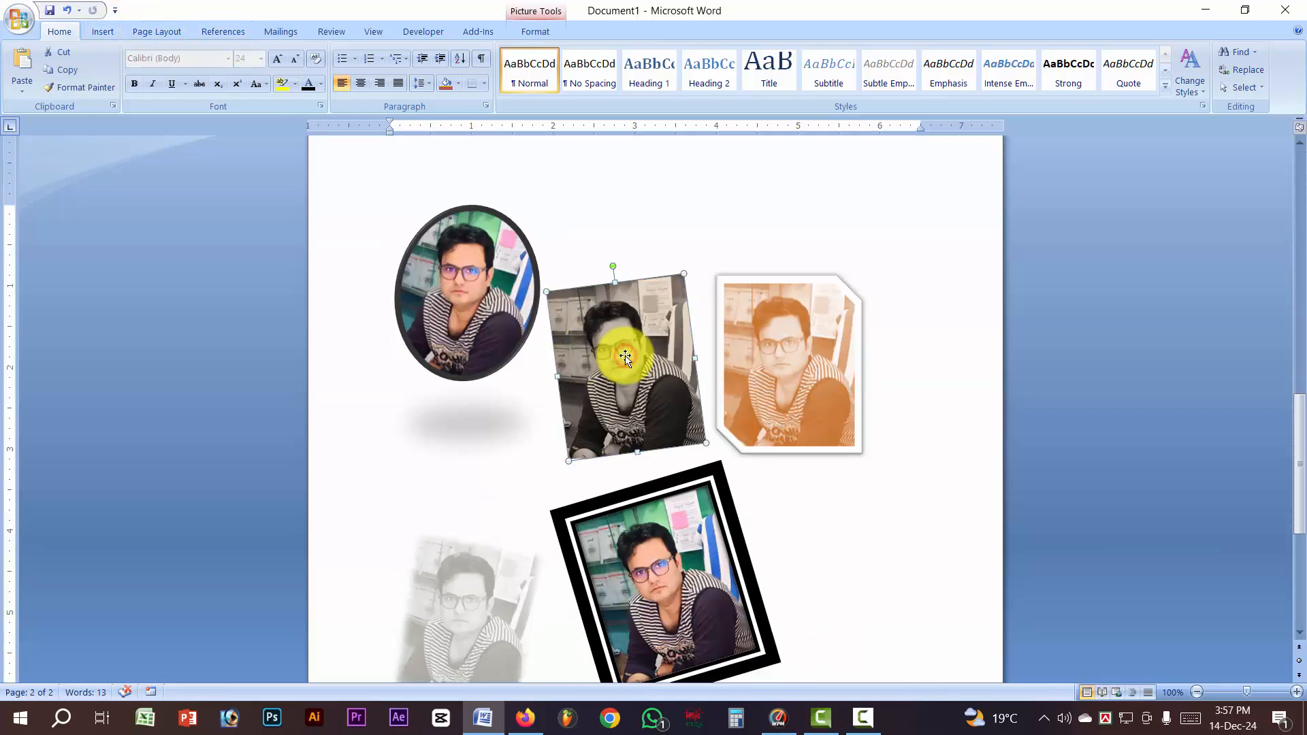
pyautogui.press('Delete')
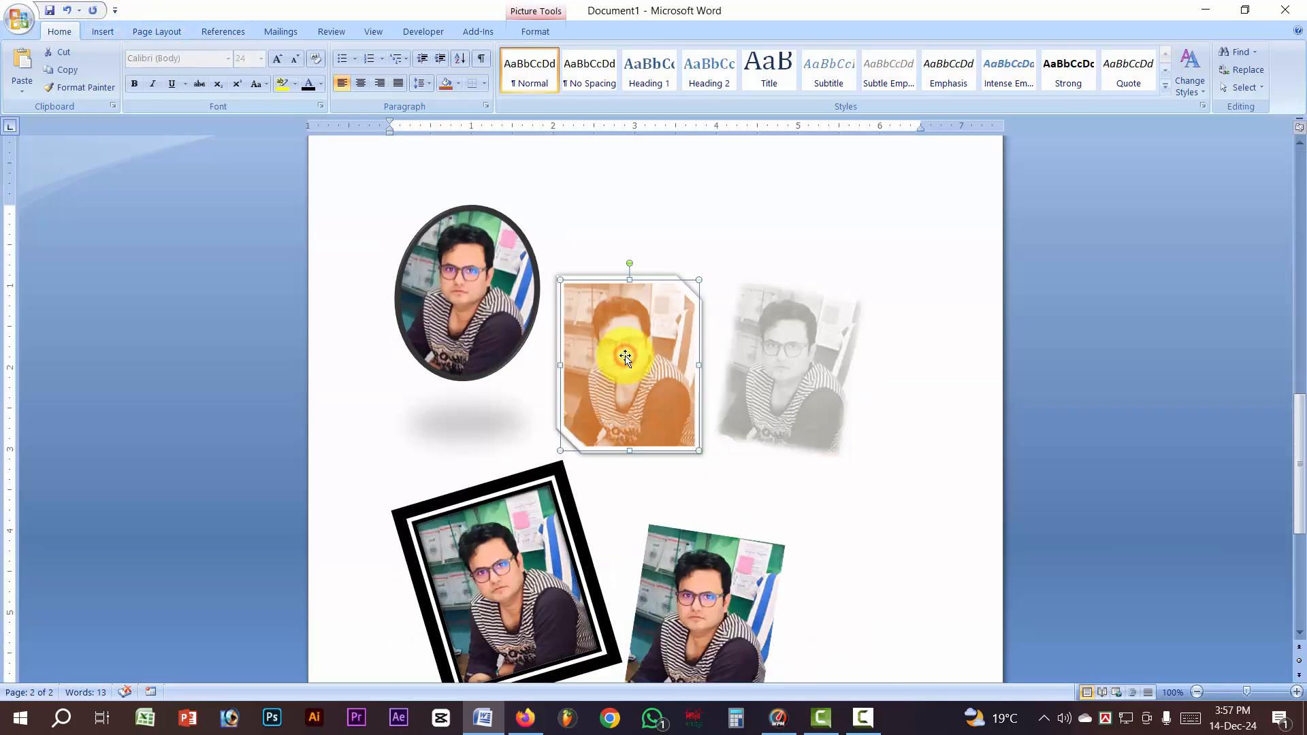
pyautogui.press('Delete')
pyautogui.click(487, 297)
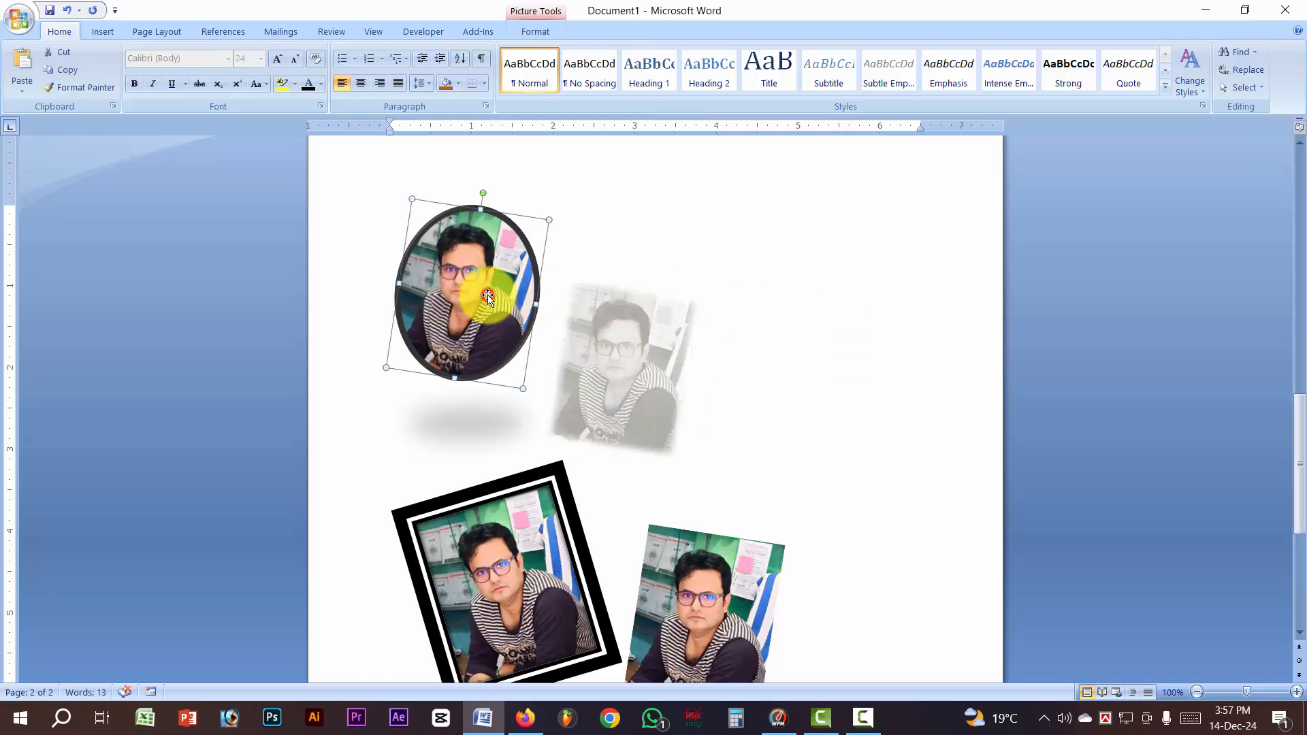
pyautogui.press('Delete')
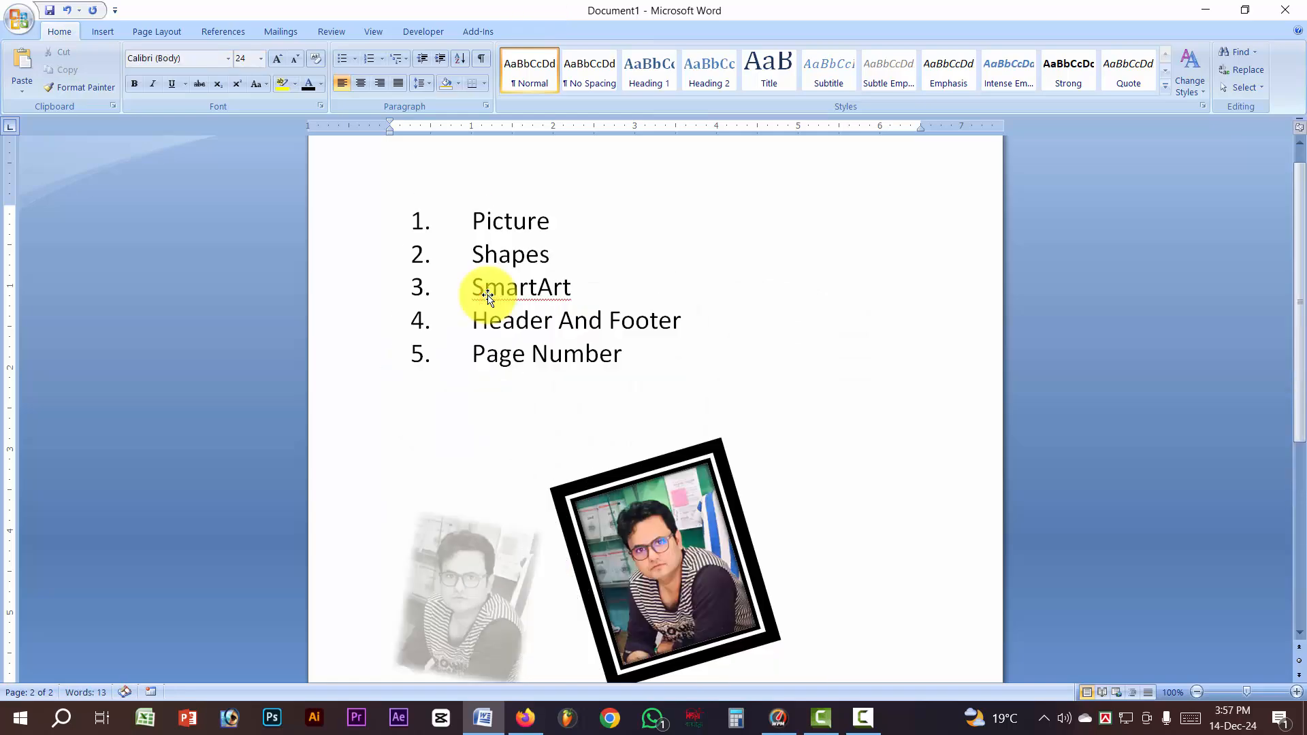
# Draw a rectangle shape about 1.93 in high and 1.64 in wide beside the numbered list
pyautogui.moveTo(563, 296); pyautogui.dragTo(484, 284)
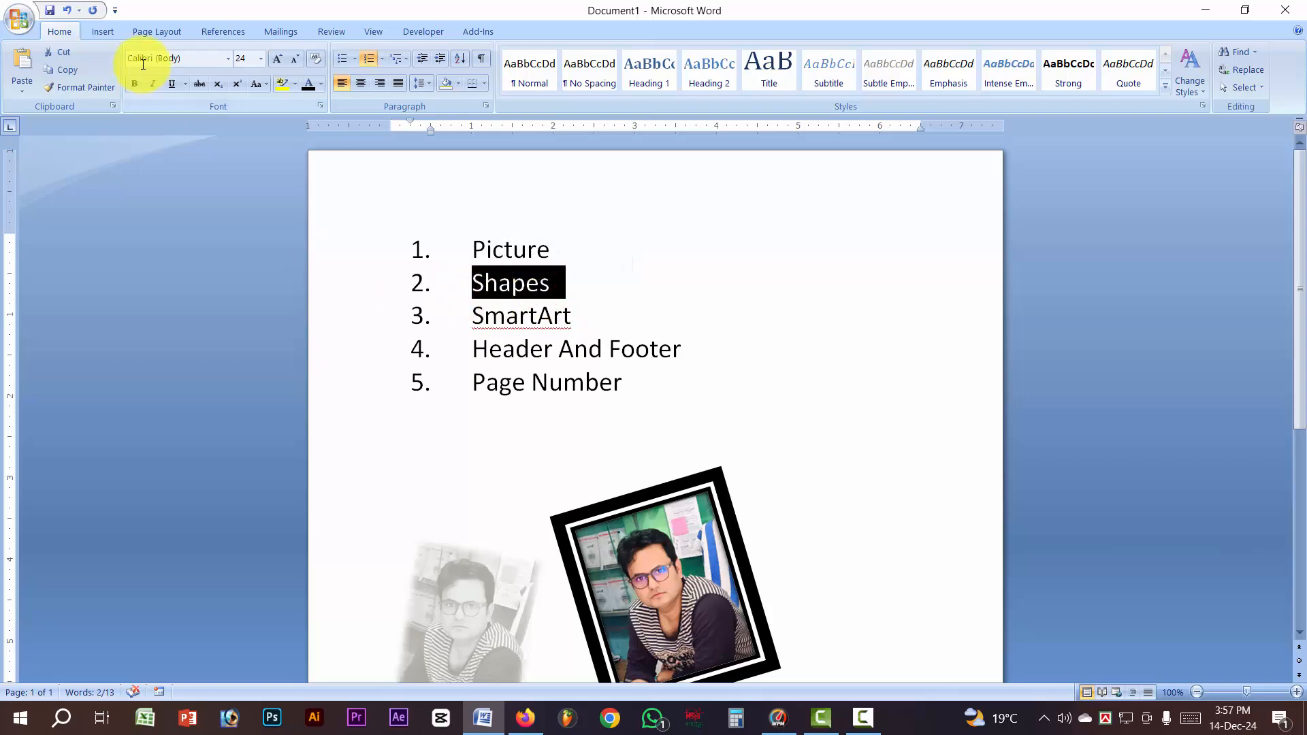
pyautogui.click(104, 28)
pyautogui.click(247, 88)
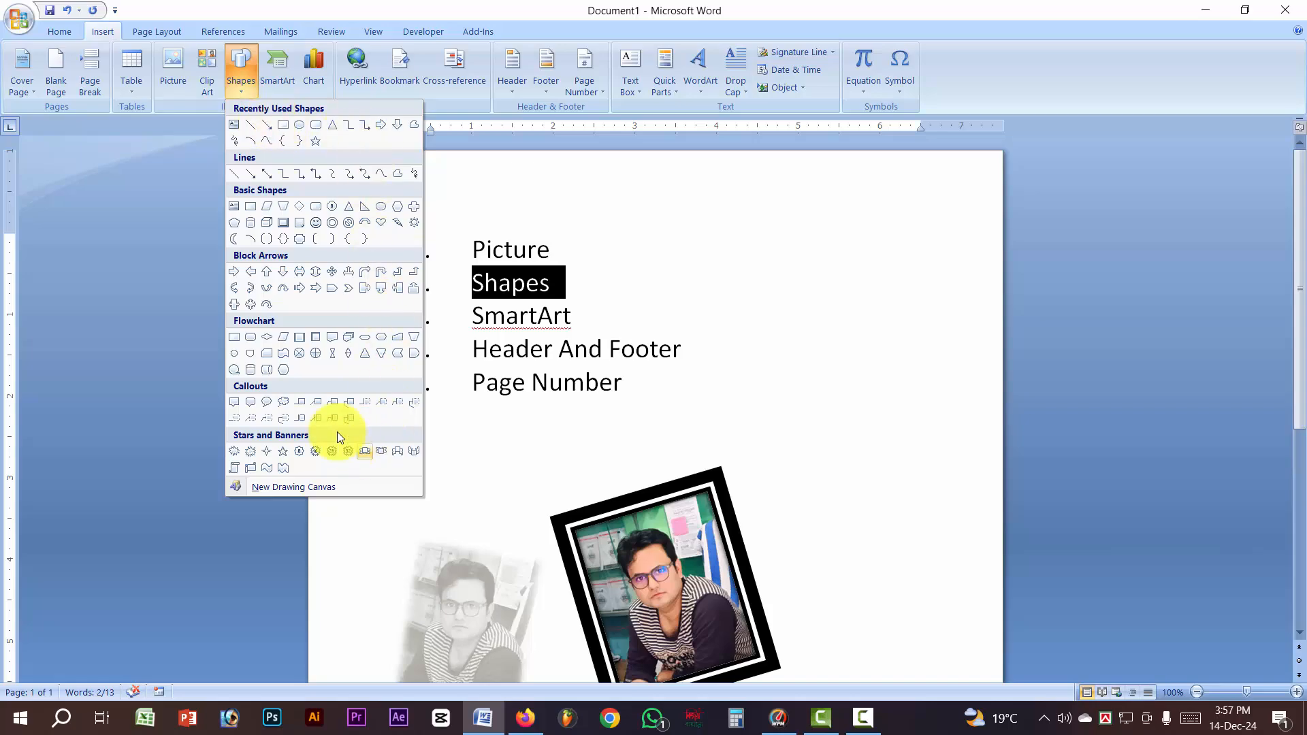
pyautogui.click(283, 124)
pyautogui.moveTo(920, 289)
pyautogui.mouseDown()
pyautogui.moveTo(930, 368)
pyautogui.moveTo(943, 360)
pyautogui.mouseUp()
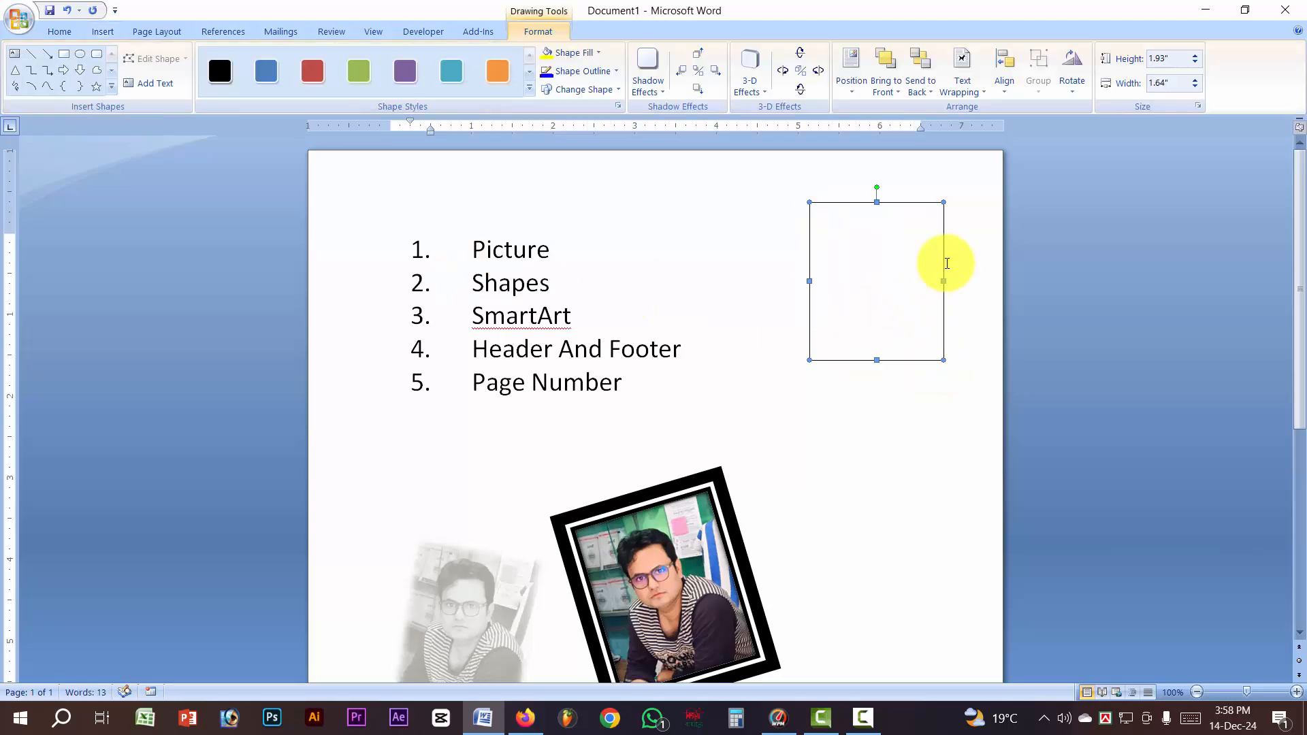
# Draw an oval about 1.57 by 1.44 in below the rectangle and a rounded rectangle about 1.56 by 2.37 in below the framed picture
pyautogui.click(81, 54)
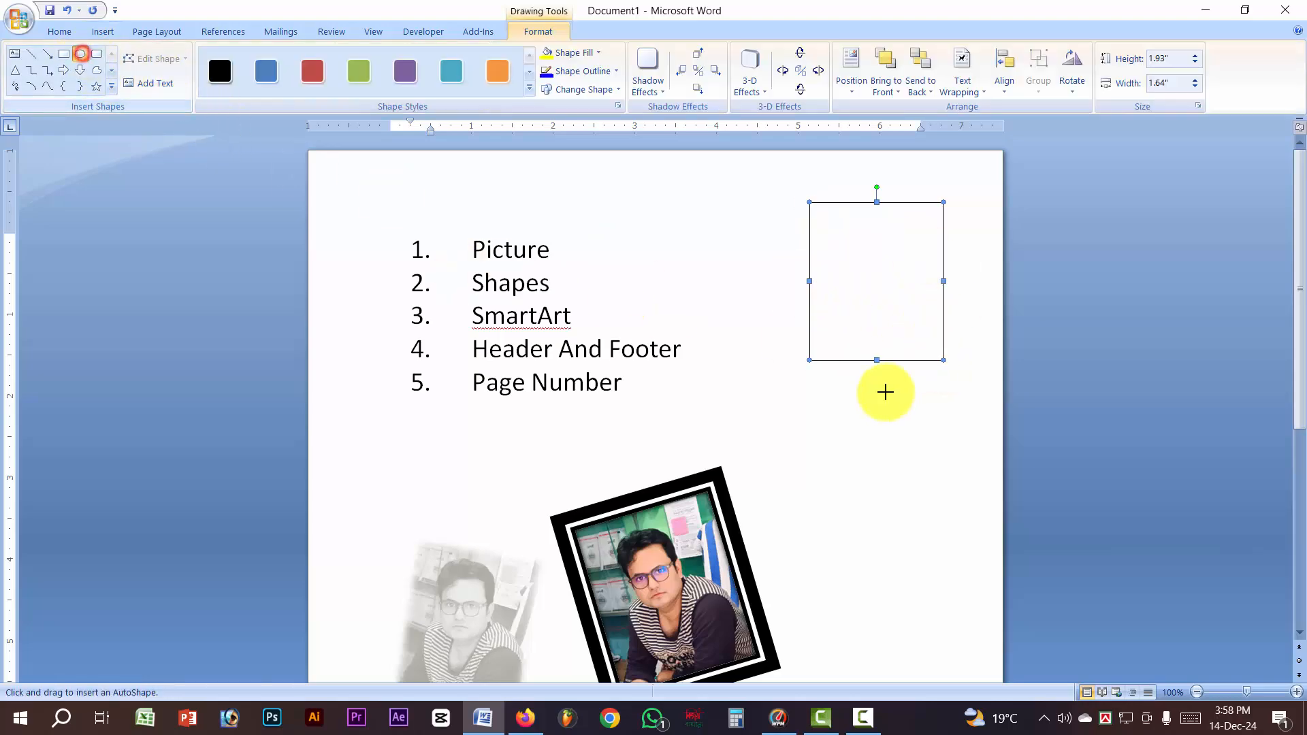
pyautogui.moveTo(777, 405); pyautogui.dragTo(896, 534)
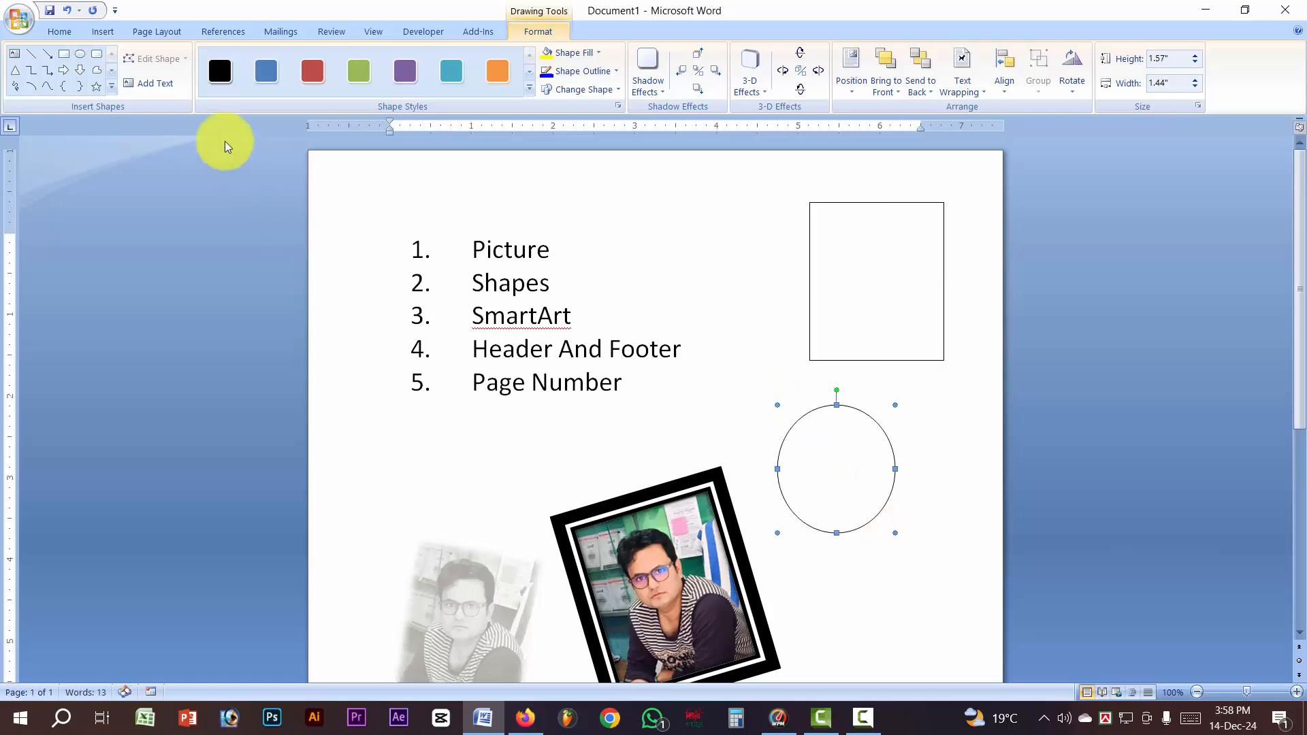
pyautogui.click(96, 59)
pyautogui.scroll(-10, 349, 219)
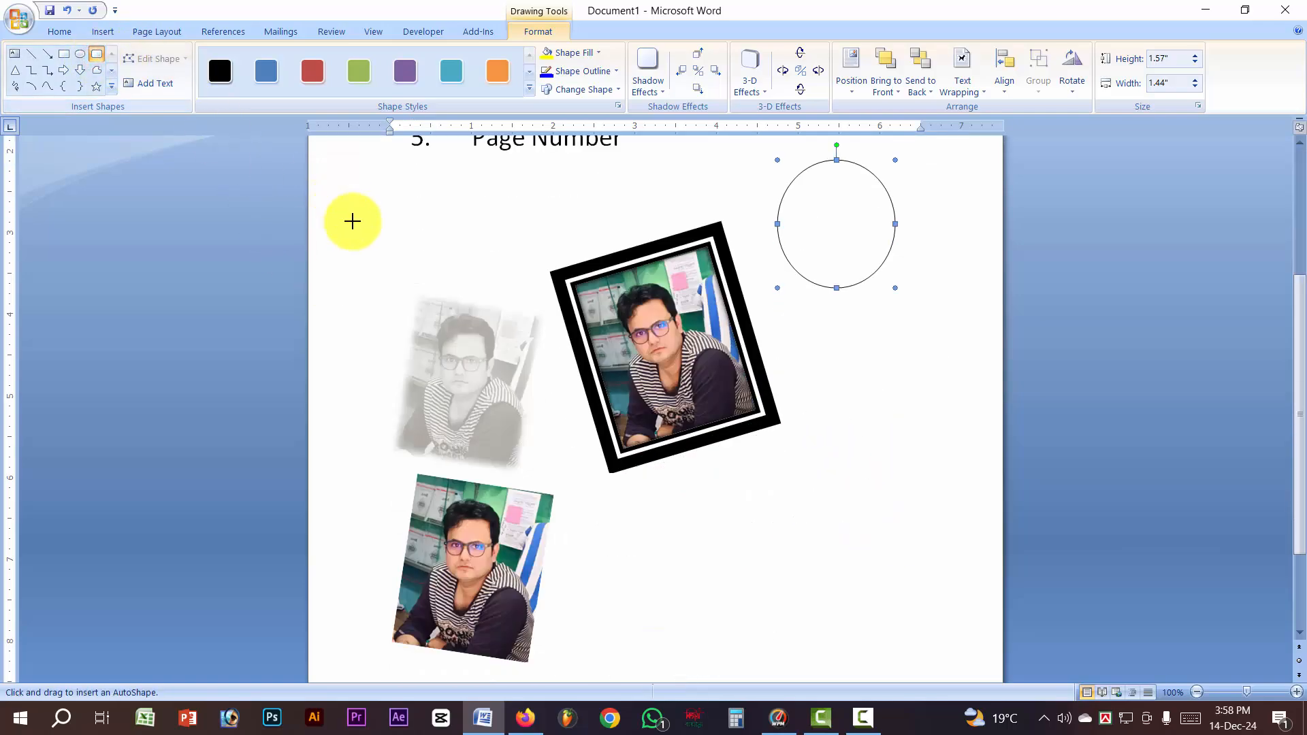
pyautogui.moveTo(640, 371); pyautogui.dragTo(833, 496)
# Draw a down arrow about 1.14 by 0.68 in near the page end and a triangle about 1.53 by 1.35 in above the rounded rectangle
pyautogui.click(97, 71)
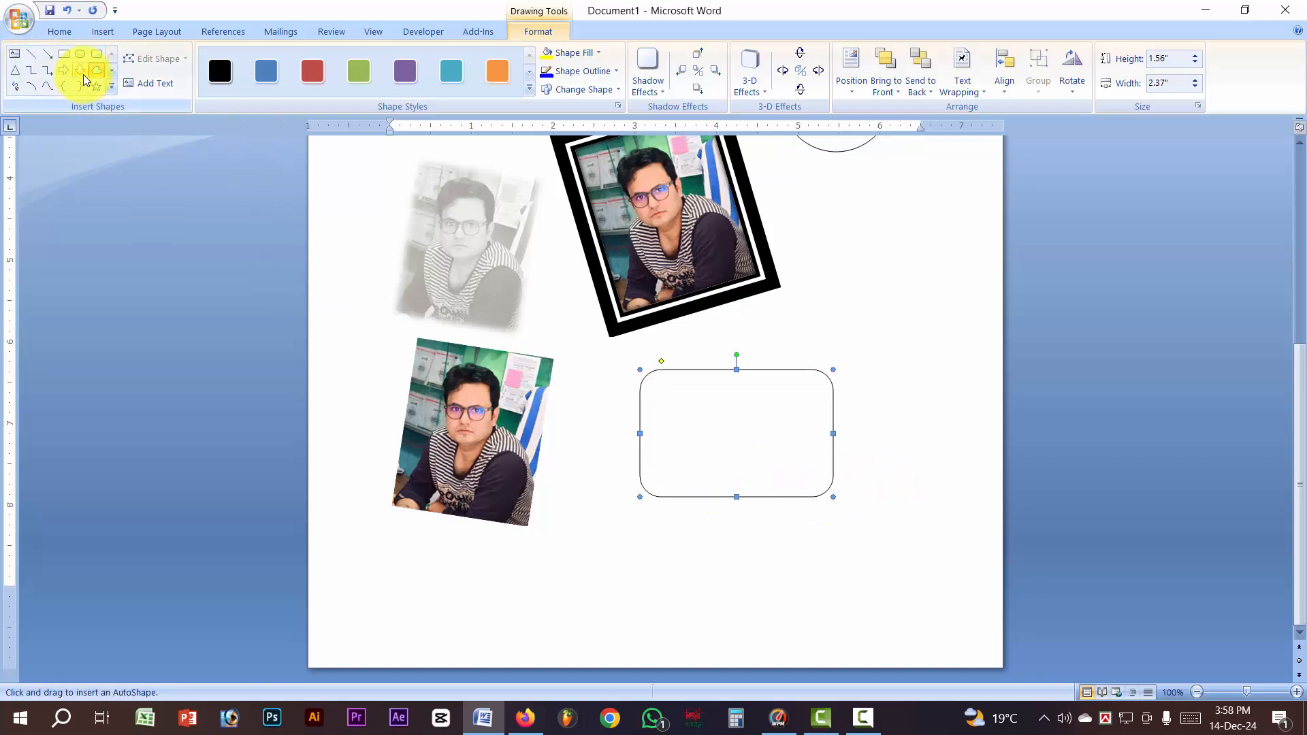
pyautogui.click(82, 73)
pyautogui.moveTo(584, 547); pyautogui.dragTo(640, 642)
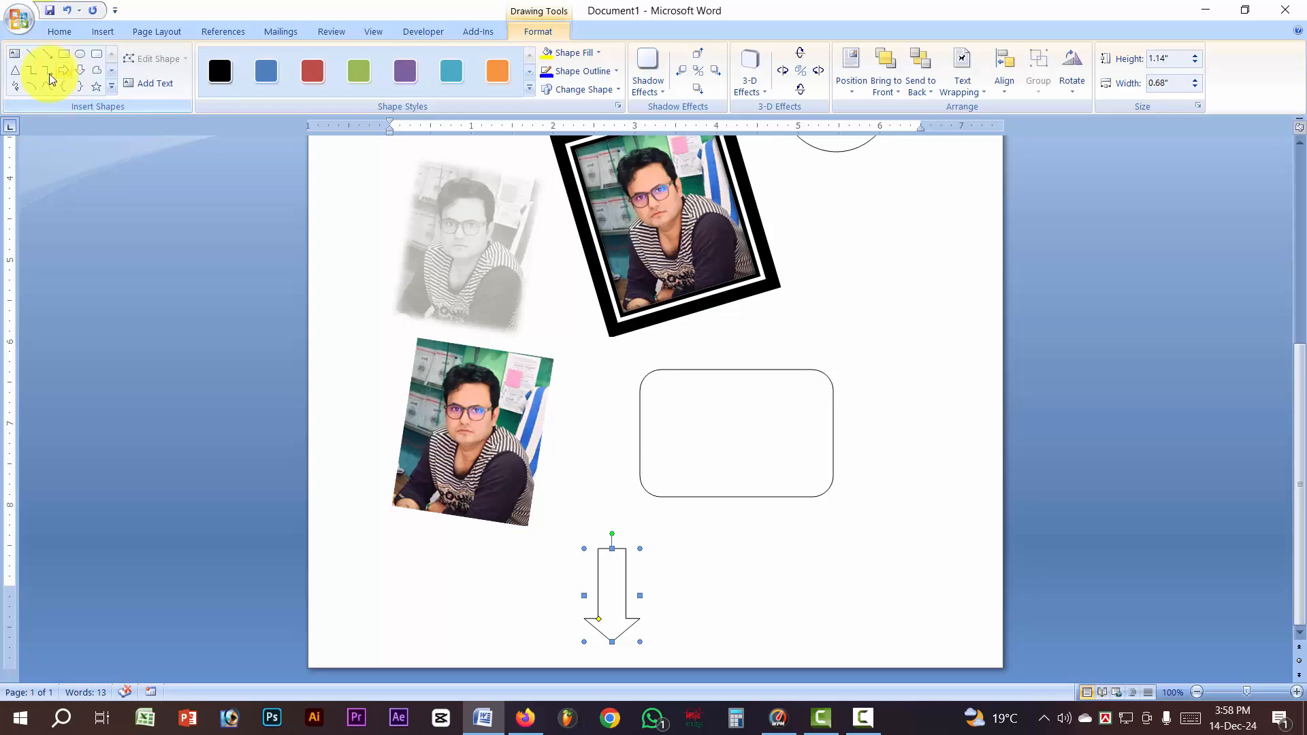
pyautogui.click(15, 70)
pyautogui.moveTo(834, 221); pyautogui.dragTo(944, 345)
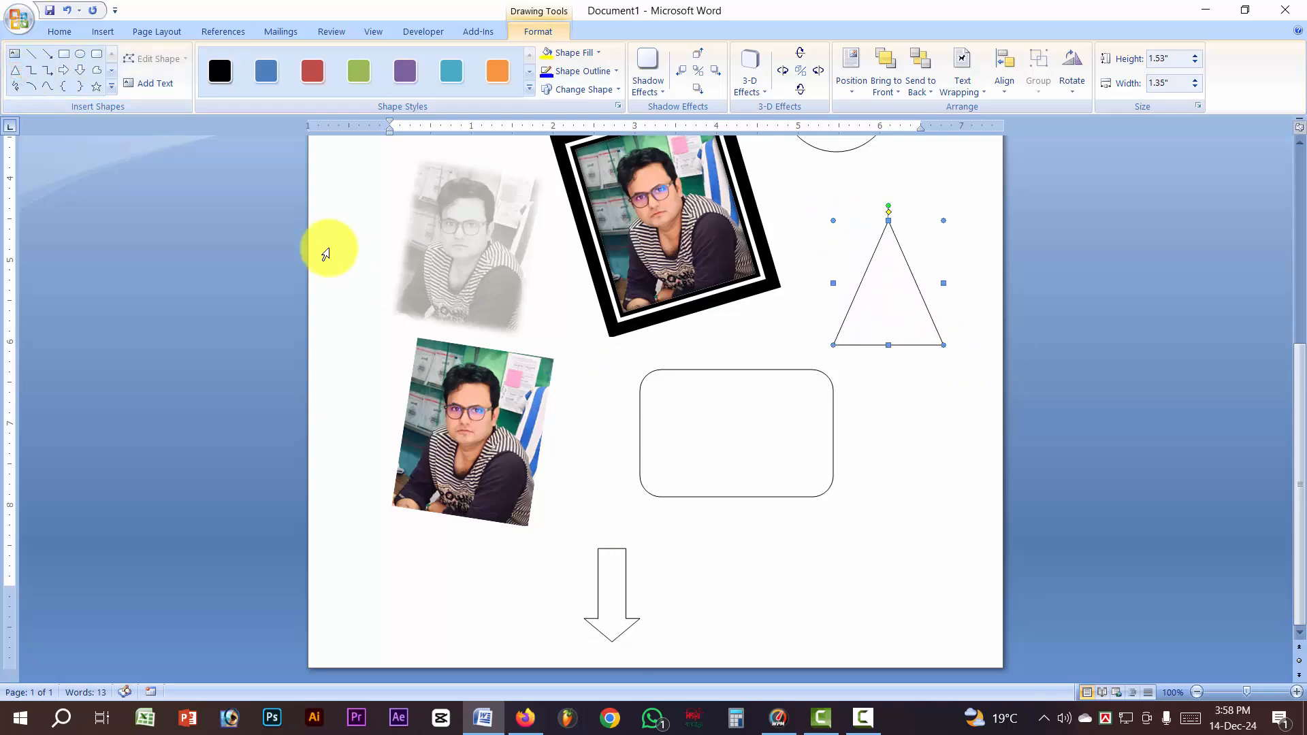
# Draw a five-point star about 1.03 in high and 1.09 in wide near the page's lower right corner
pyautogui.click(94, 87)
pyautogui.moveTo(861, 524); pyautogui.dragTo(949, 609)
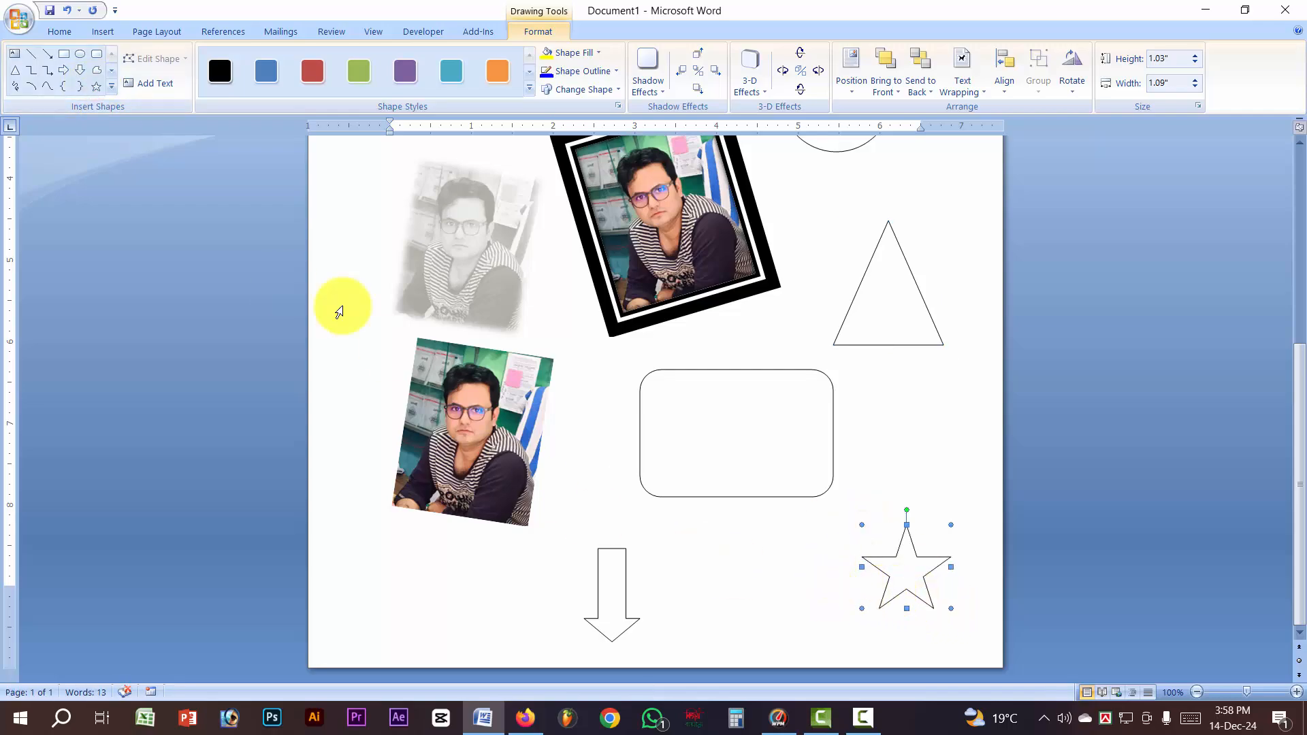
pyautogui.click(113, 87)
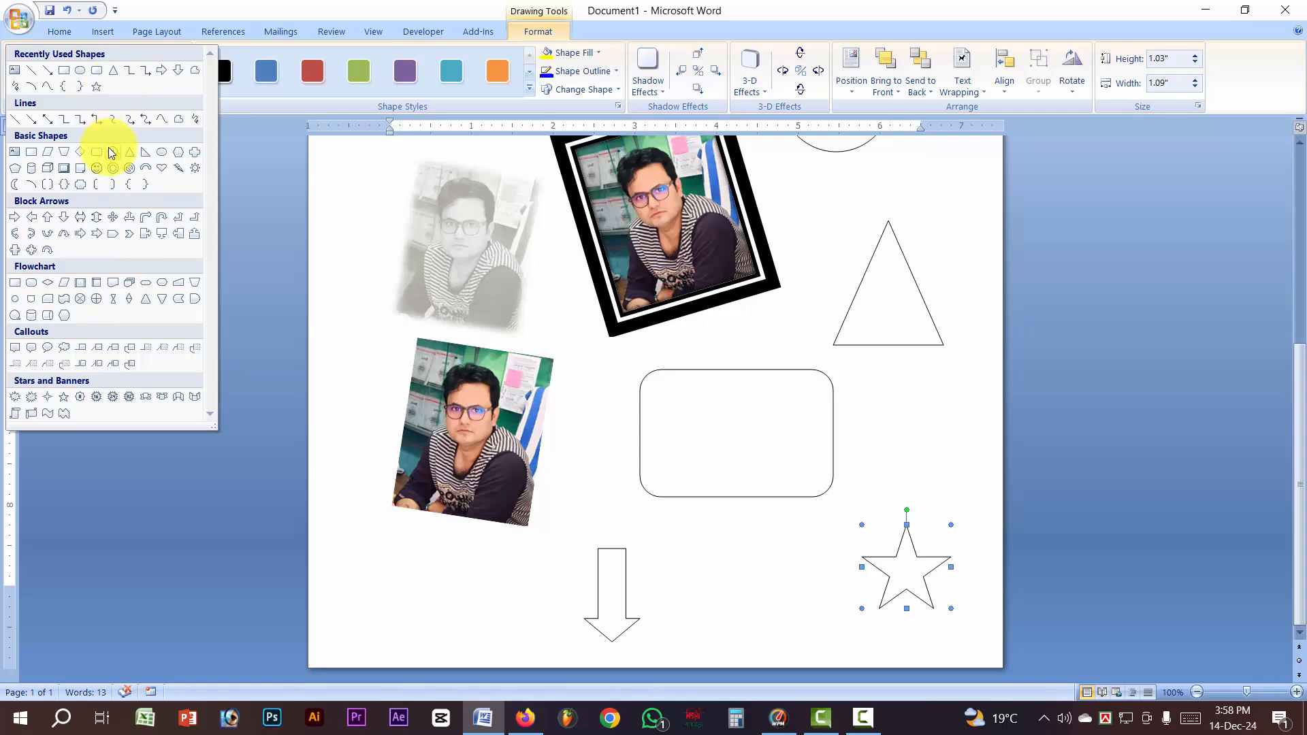
pyautogui.click(913, 5)
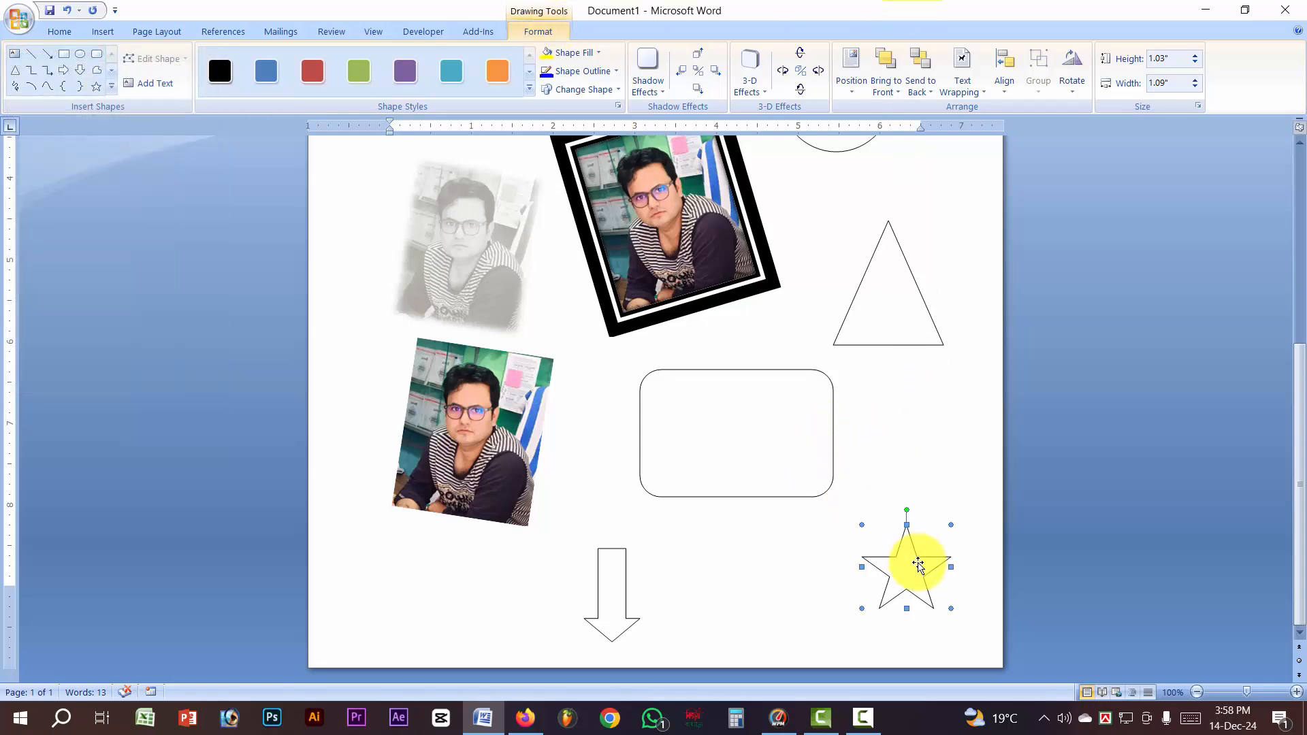
# Enlarge the star to about 1.83 by 1.79 in and add the text "hjghg" inside it
pyautogui.moveTo(862, 524); pyautogui.dragTo(805, 459)
pyautogui.rightClick(875, 539)
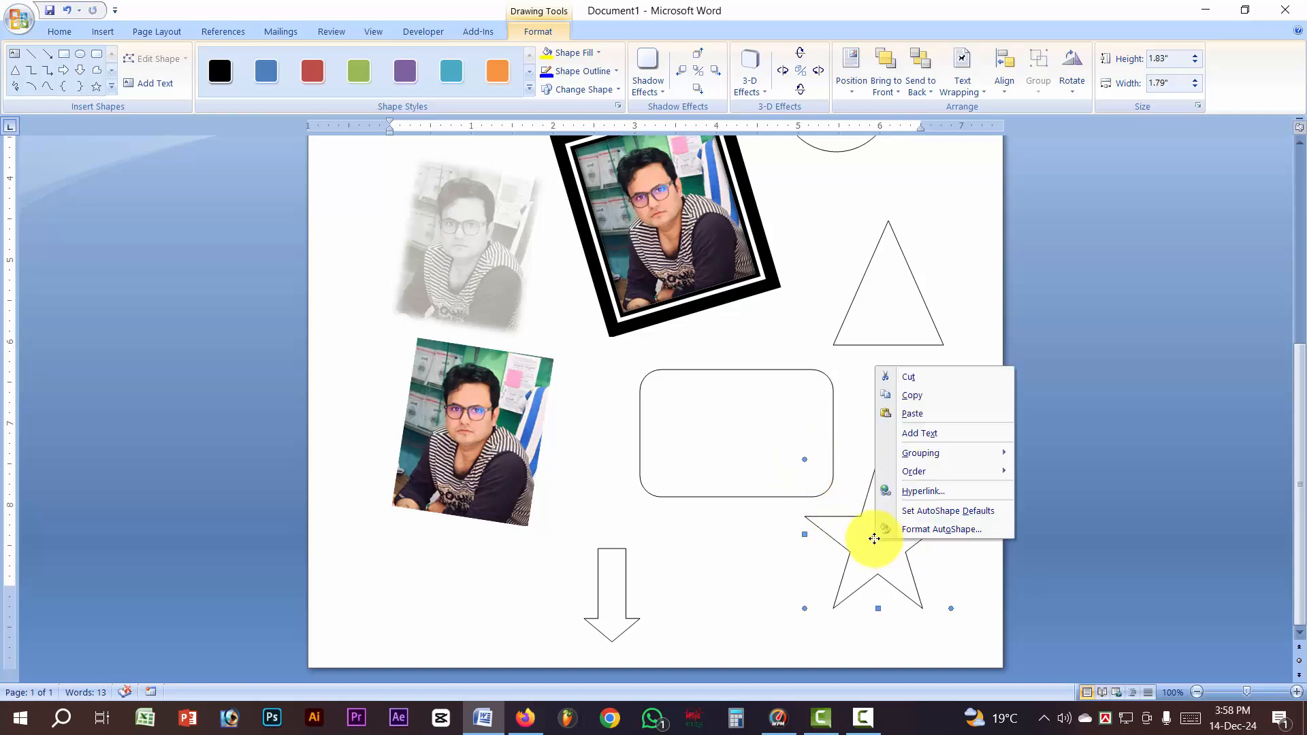
pyautogui.click(940, 434)
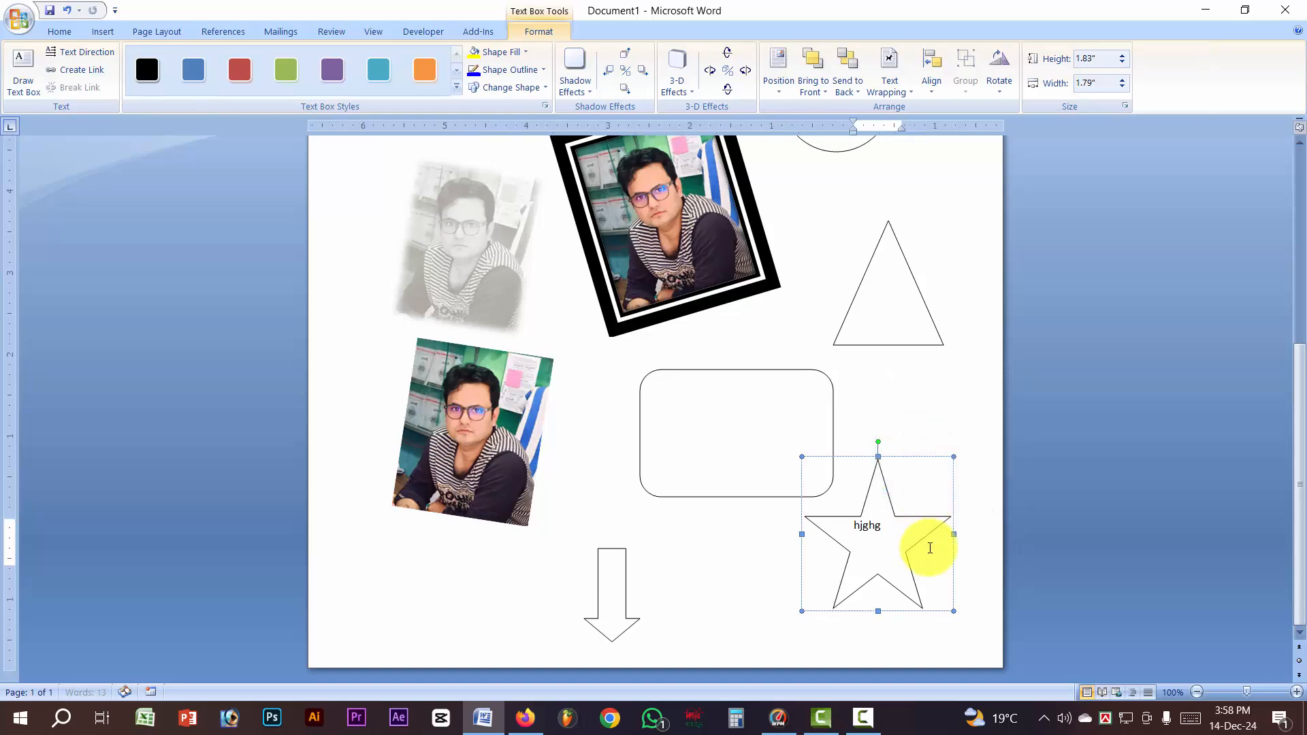
# Add the centered text "Photo" to the rectangle beside the list and move it down to mid-height with blank lines
pyautogui.scroll(10, 866, 409)
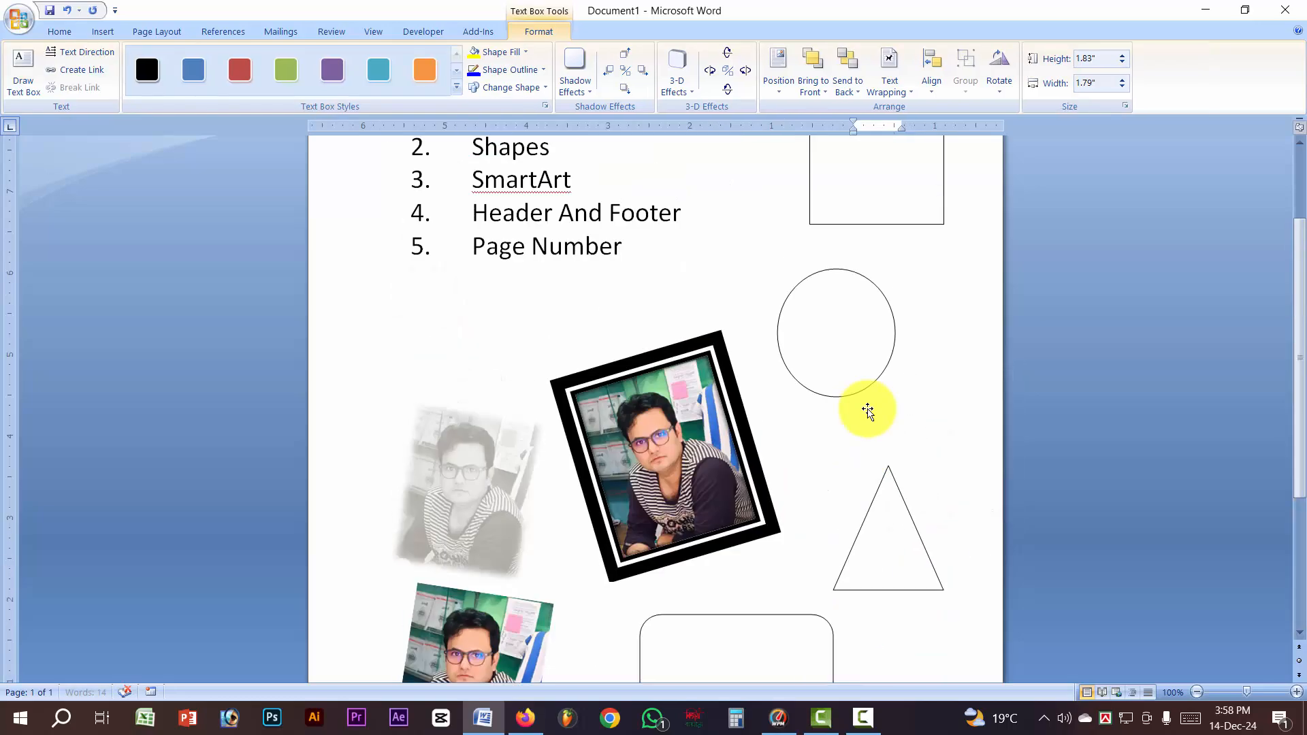
pyautogui.click(845, 257)
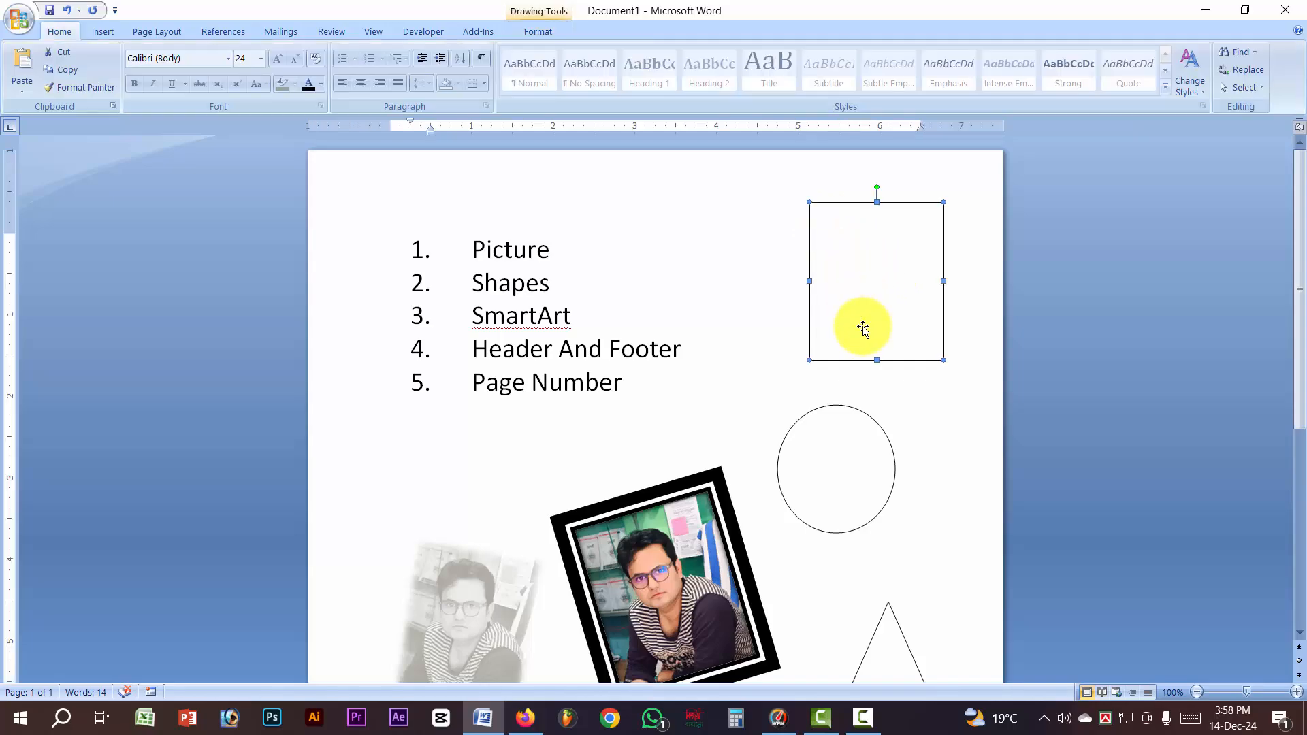
pyautogui.rightClick(858, 289)
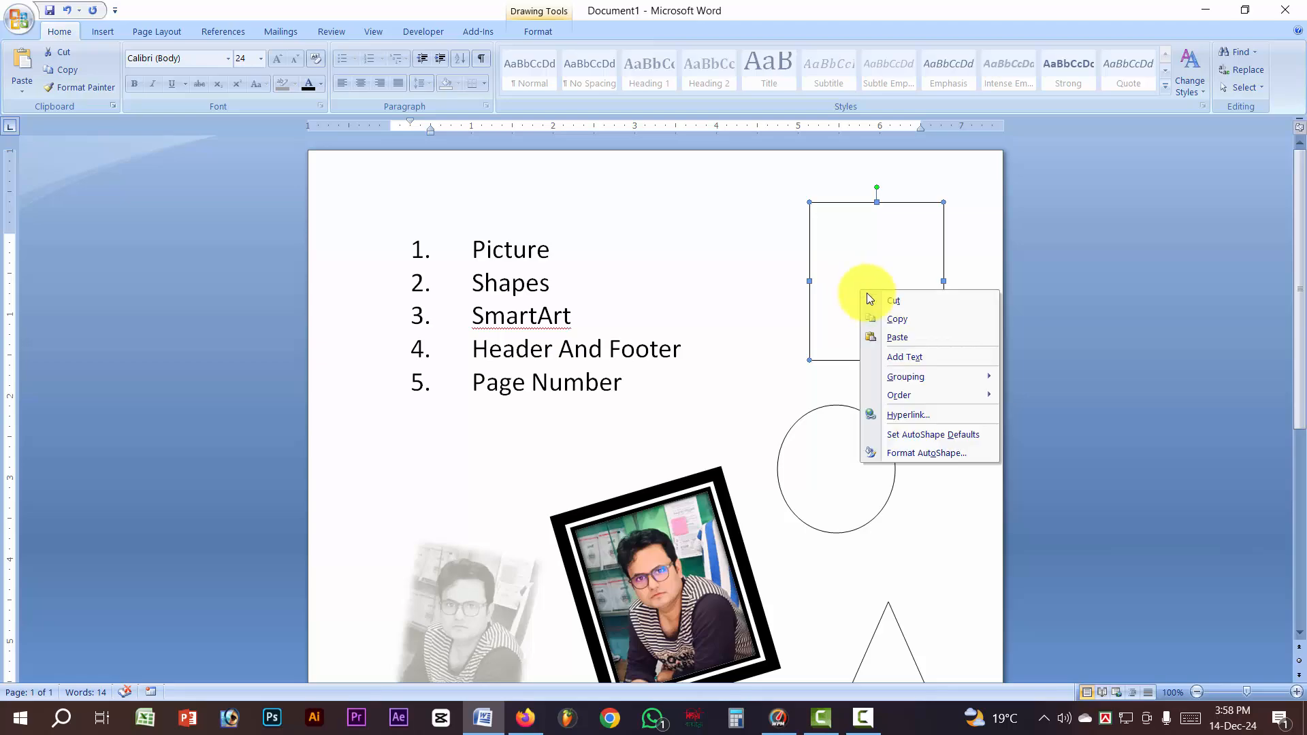
pyautogui.click(936, 357)
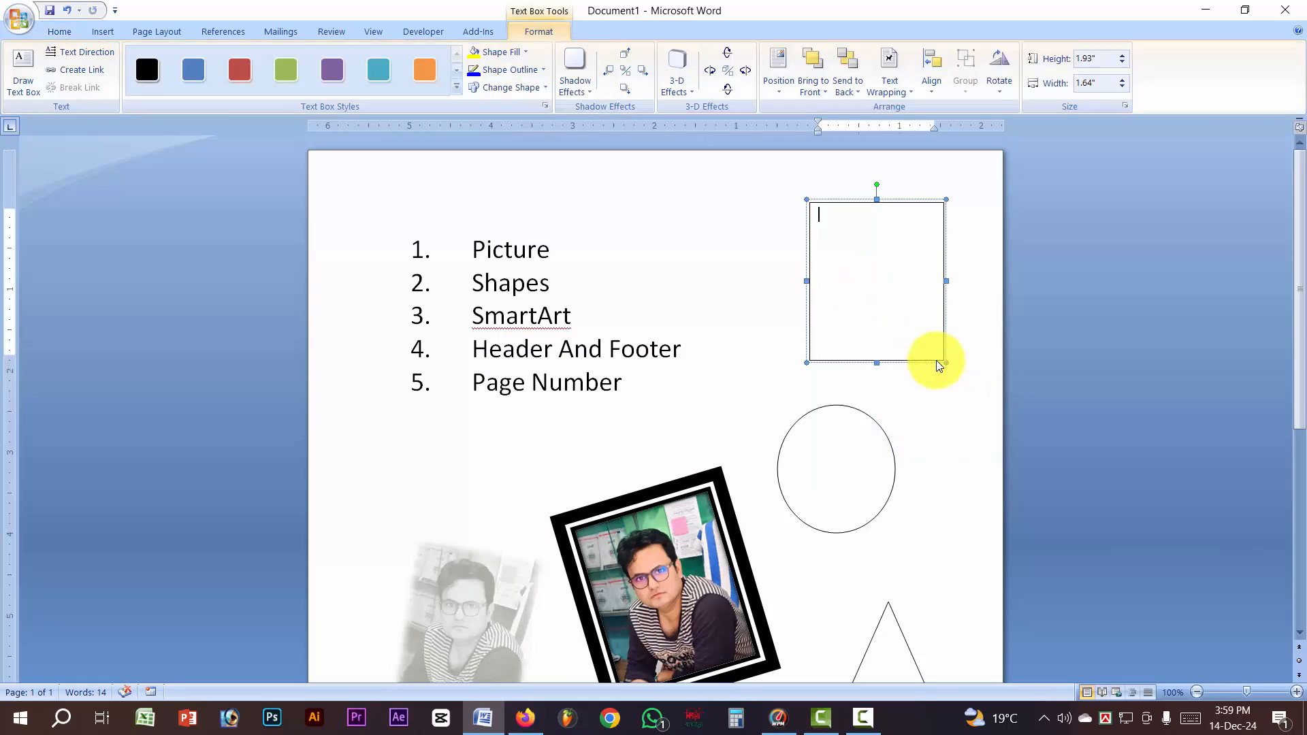
pyautogui.write('Photo')
pyautogui.hotkey('ctrl', 'e')
pyautogui.press('Return')
pyautogui.press('Return')
pyautogui.press('Return')
pyautogui.press('Return')
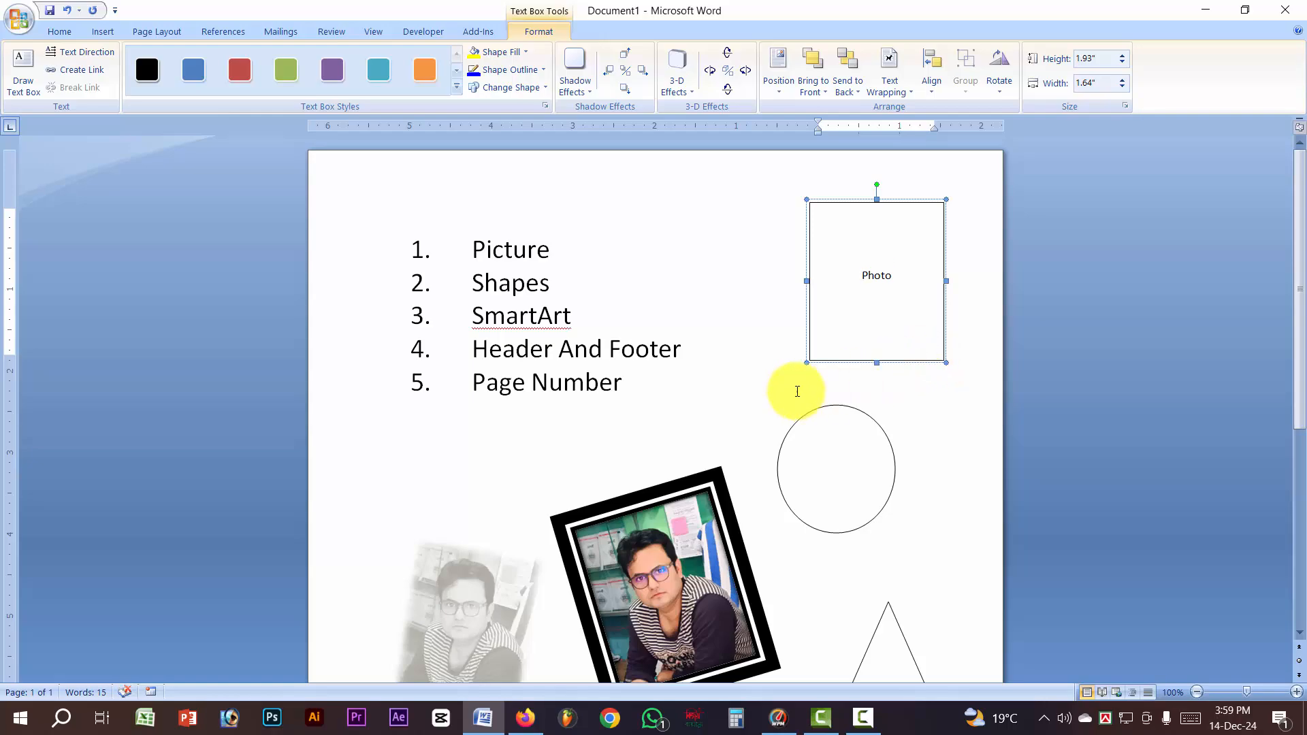
pyautogui.click(708, 355)
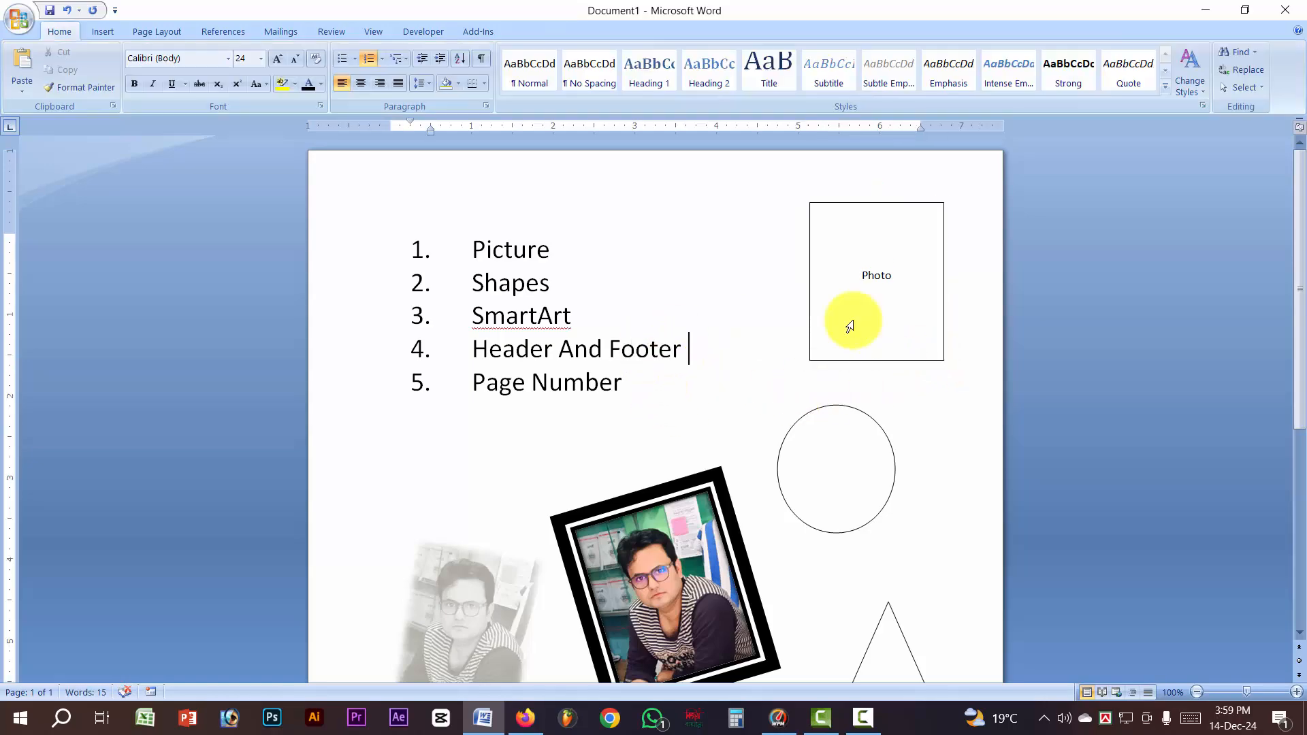
pyautogui.scroll(-3, 852, 416)
pyautogui.scroll(-2, 853, 415)
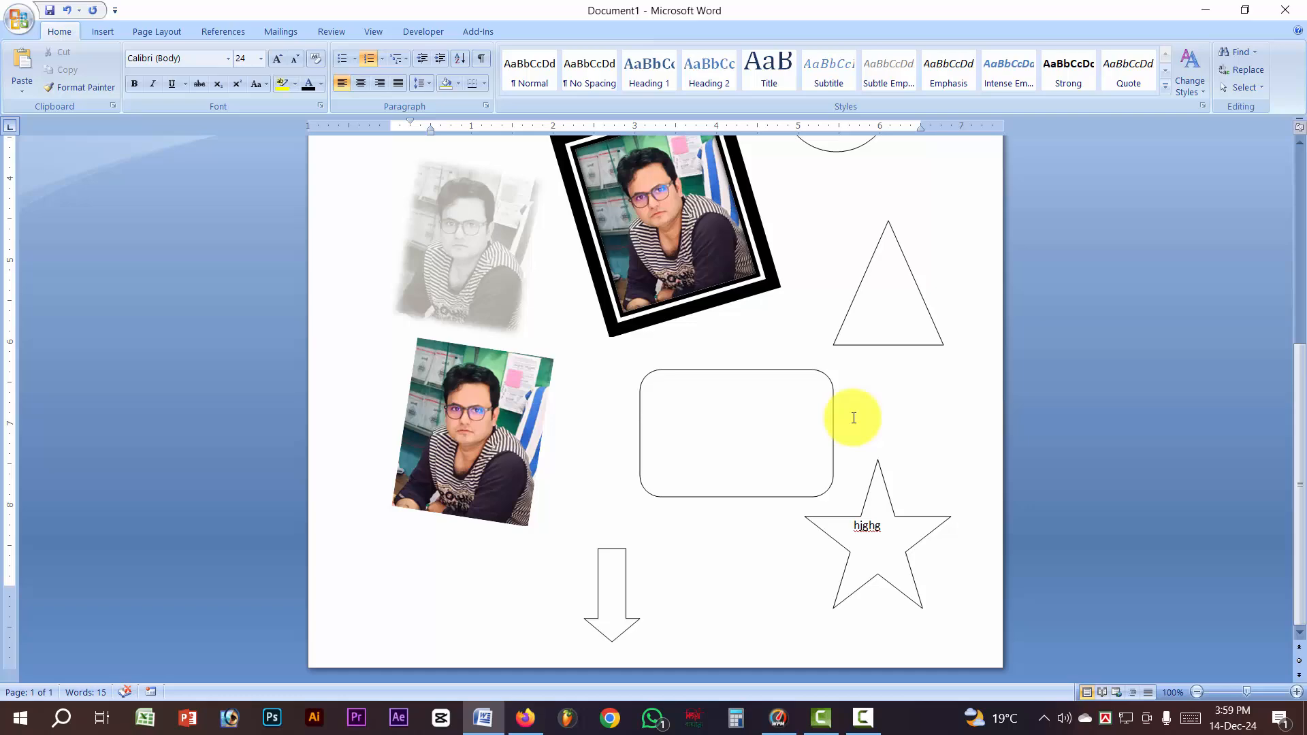
pyautogui.click(675, 460)
pyautogui.scroll(5, 680, 463)
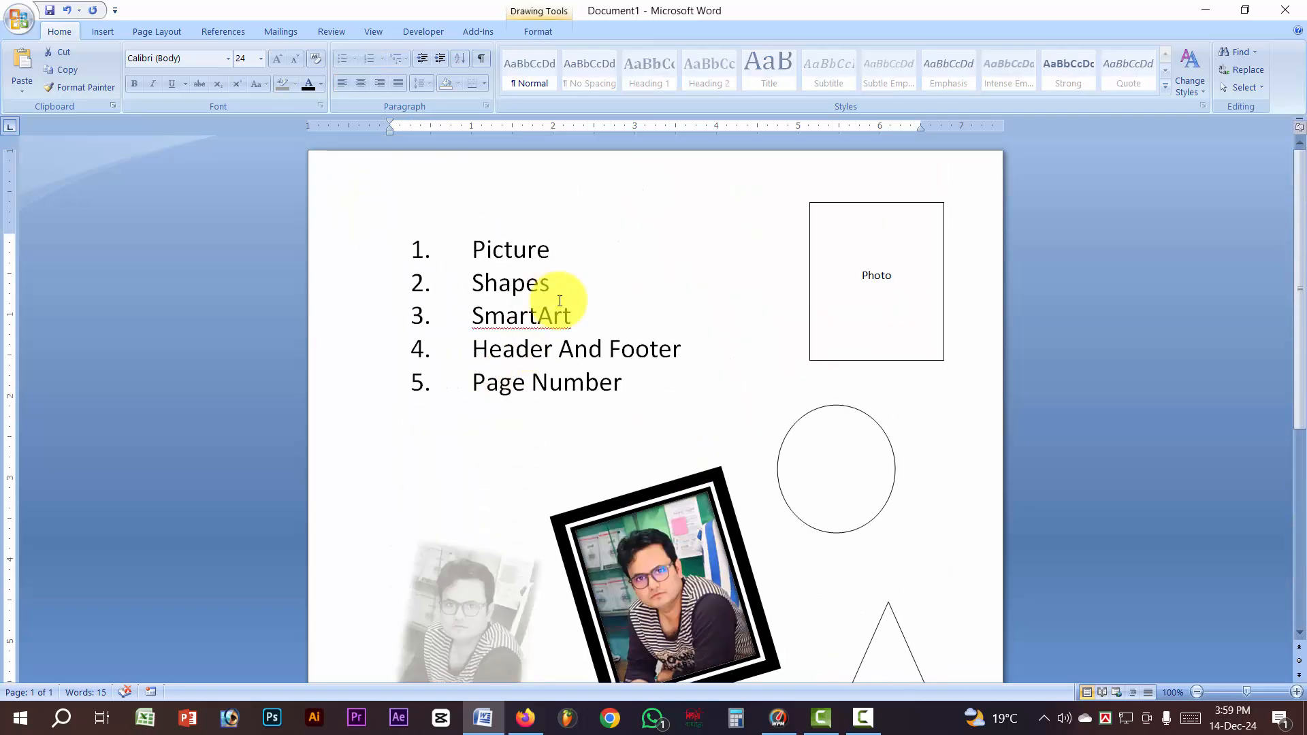
# Delete the text "Photo" from the rectangle beside the list
pyautogui.click(901, 268)
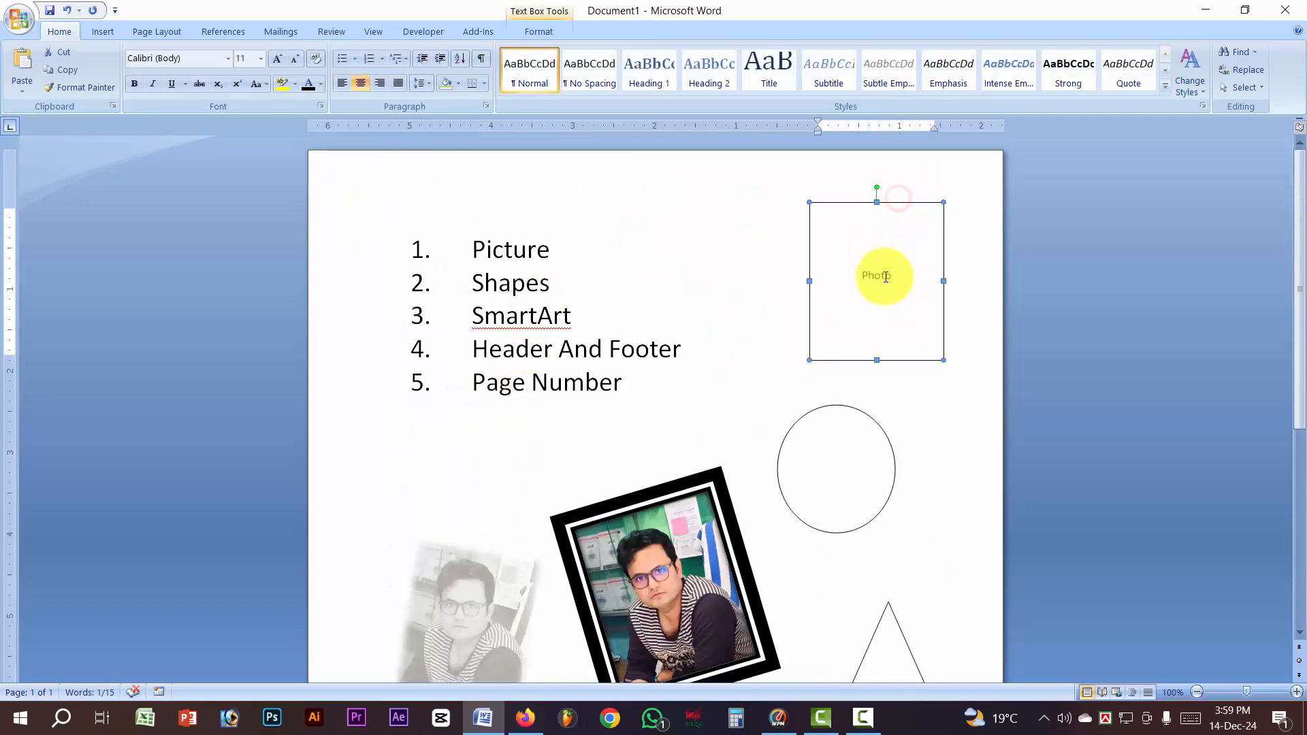
pyautogui.moveTo(896, 274); pyautogui.dragTo(837, 281)
pyautogui.press('Delete')
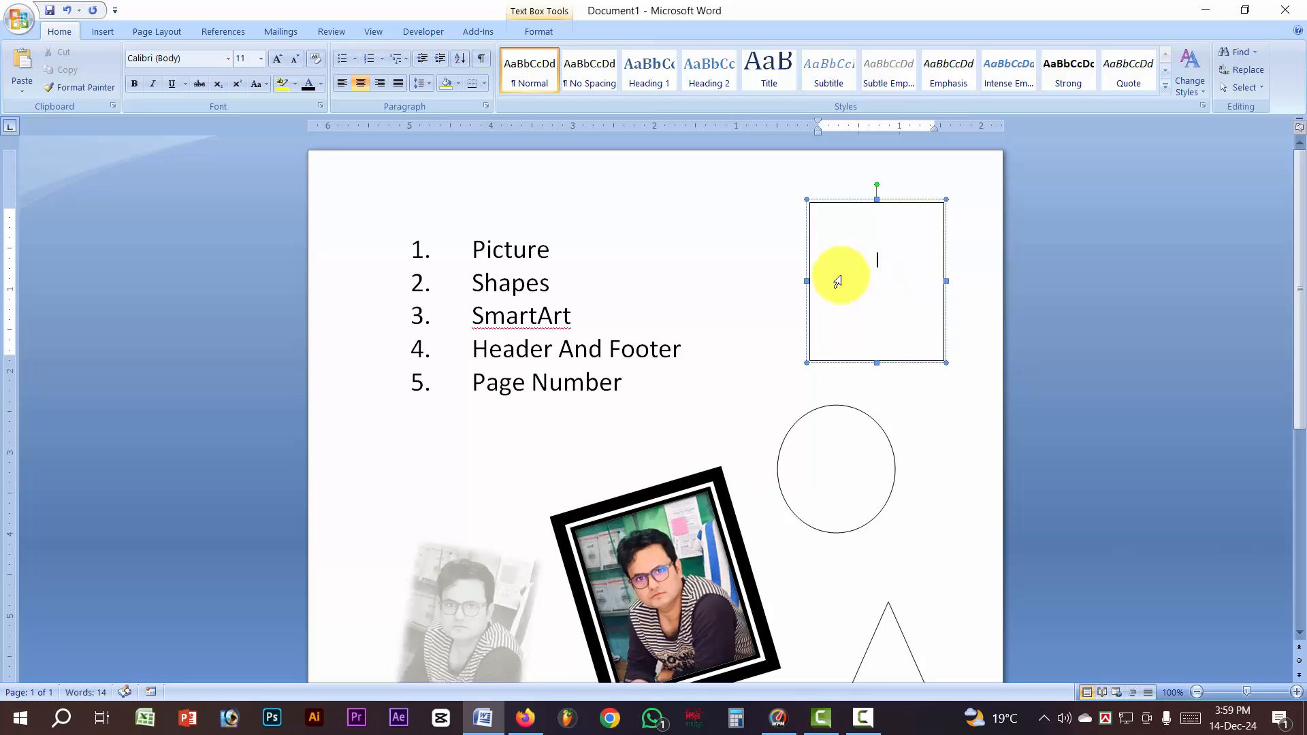
# Fill the empty rectangle beside the list with the portrait picture that has its background removed
pyautogui.click(894, 202)
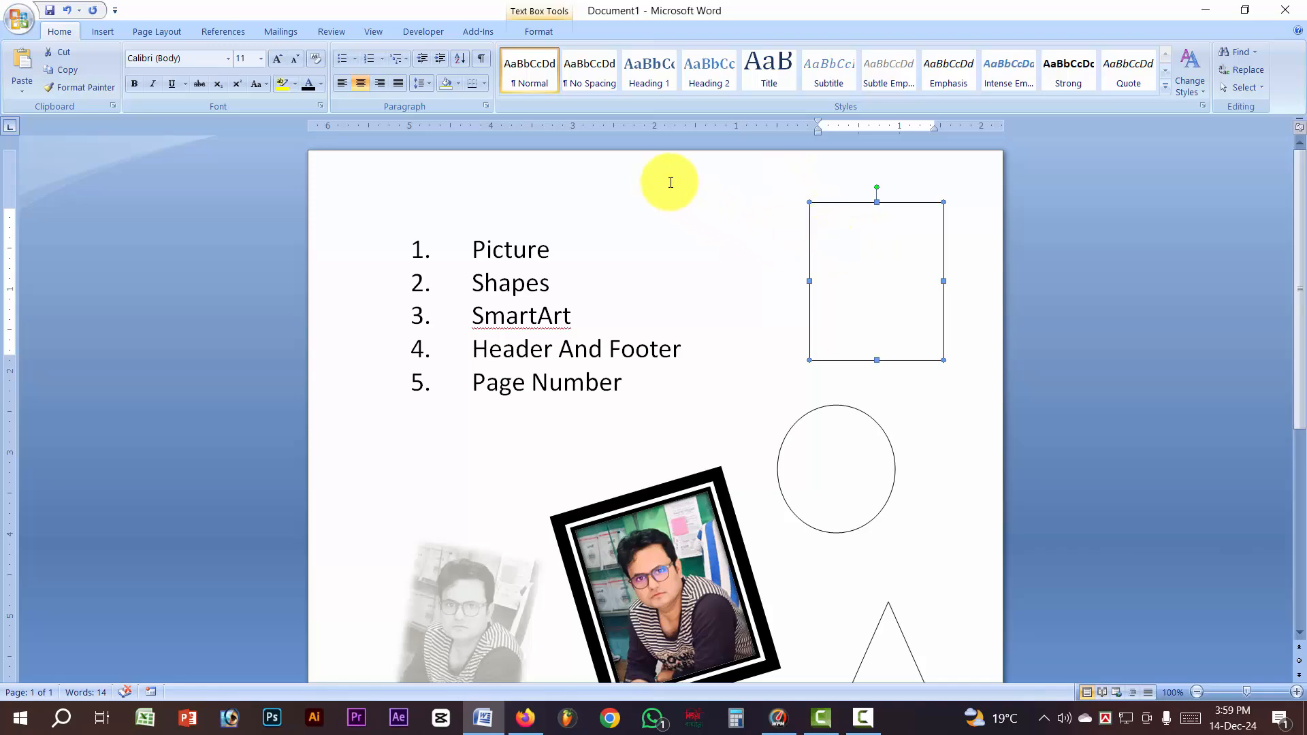
pyautogui.click(539, 33)
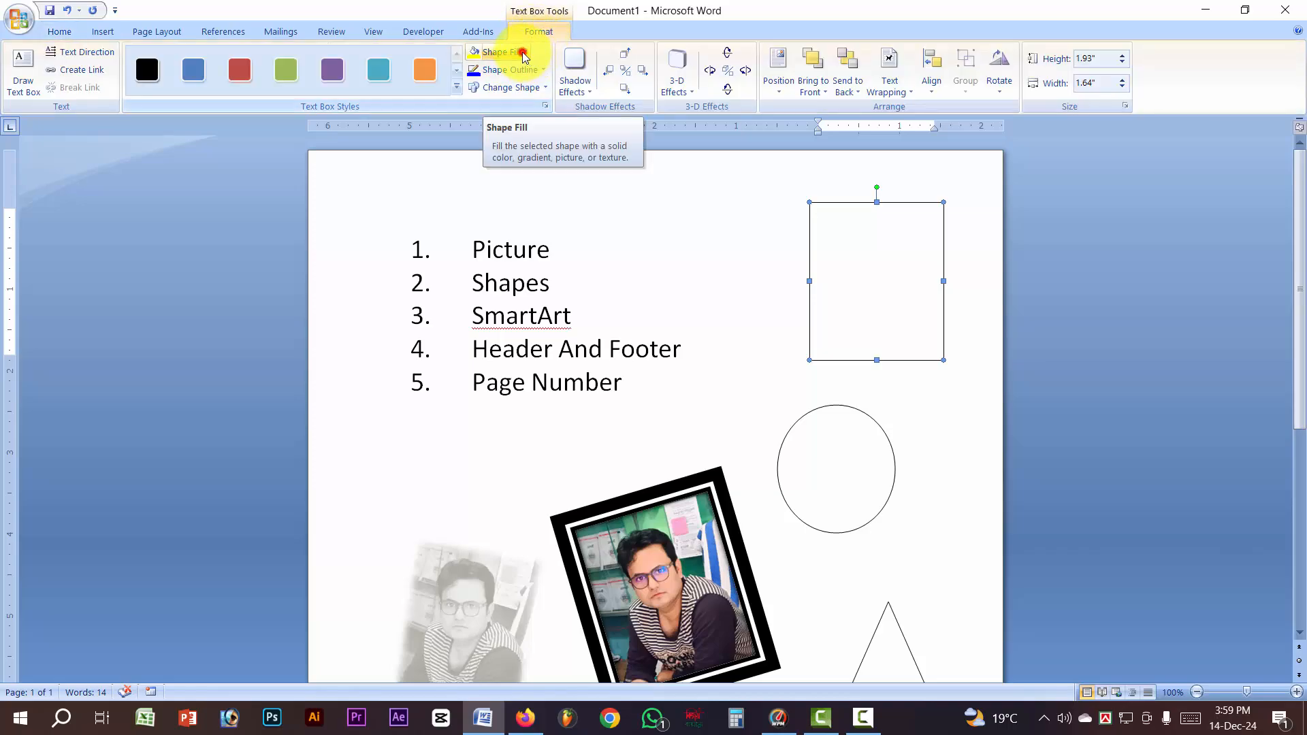
pyautogui.click(521, 51)
pyautogui.moveTo(517, 252)
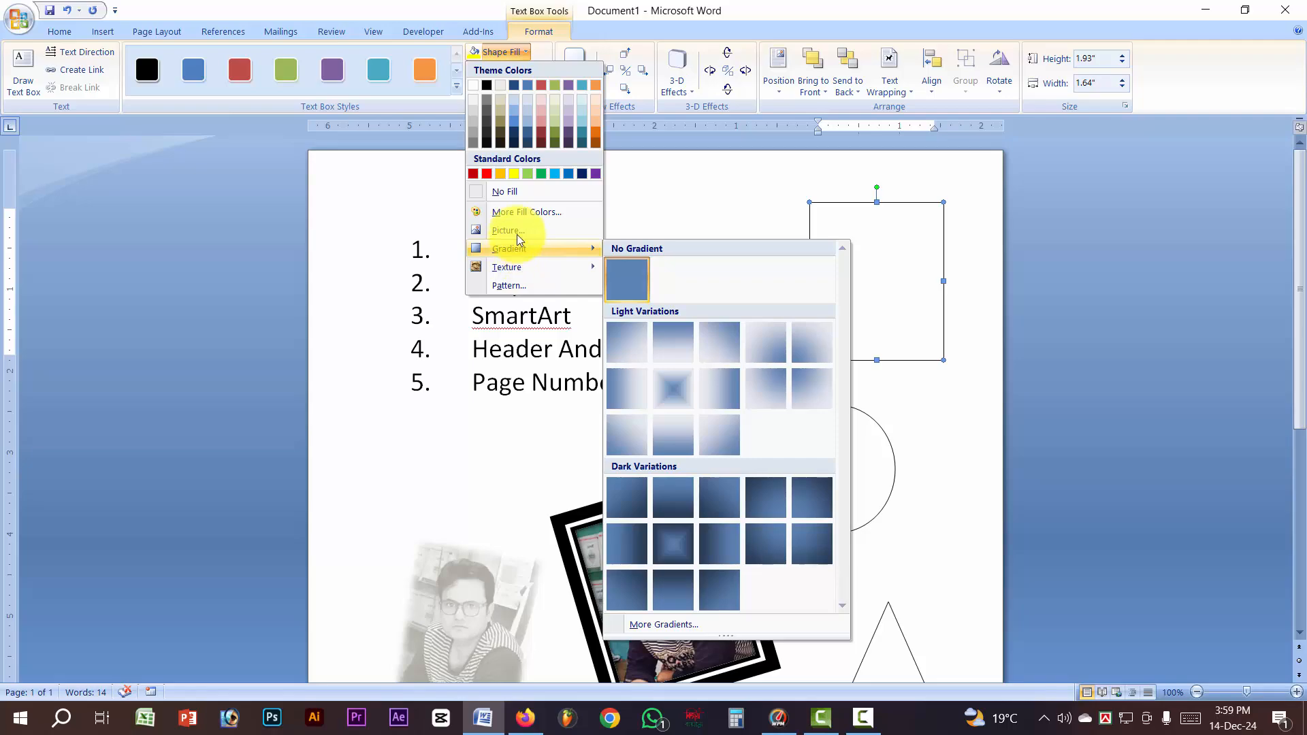
pyautogui.click(513, 231)
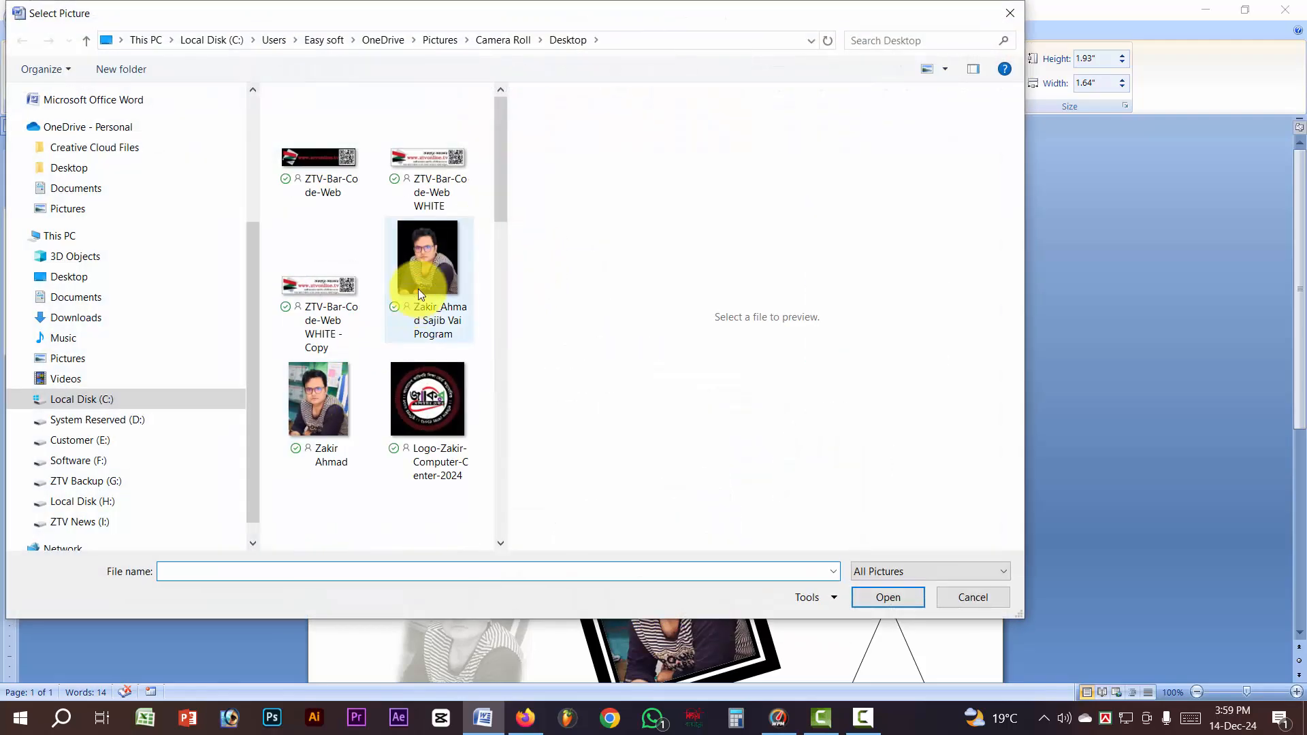
pyautogui.click(434, 274)
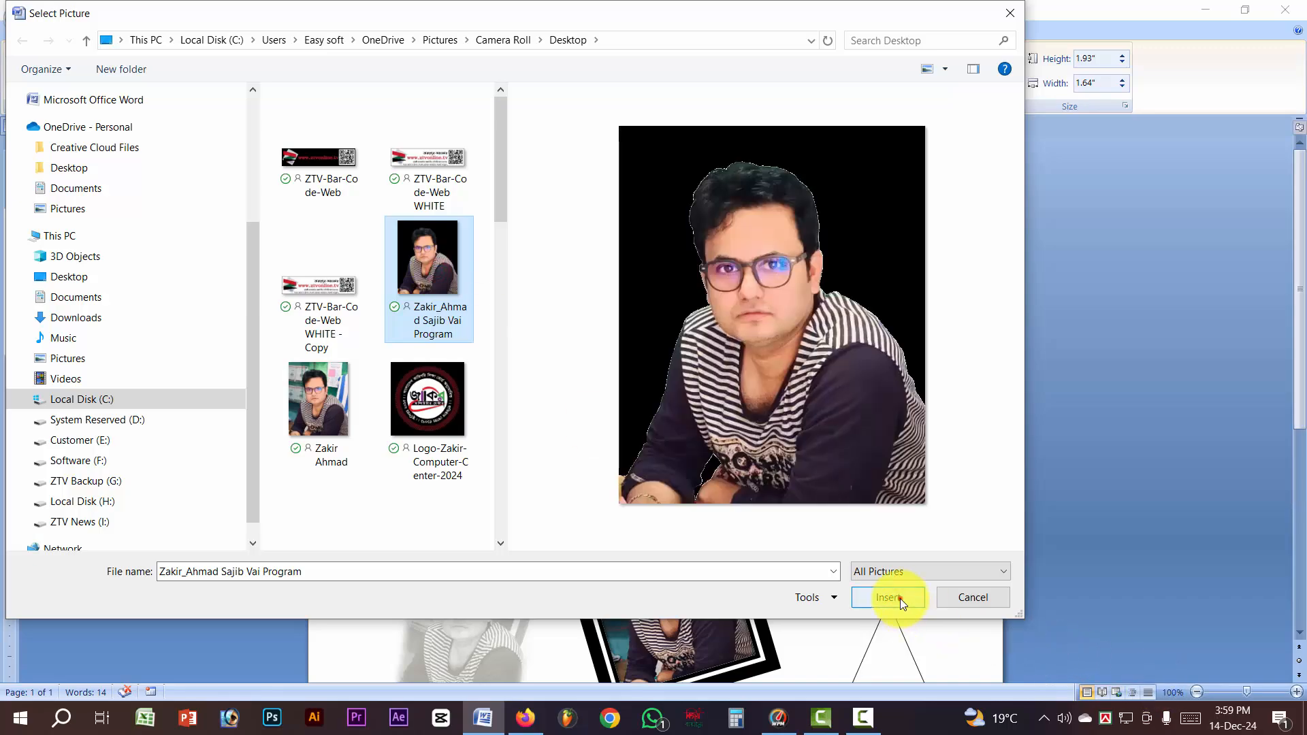
pyautogui.click(899, 598)
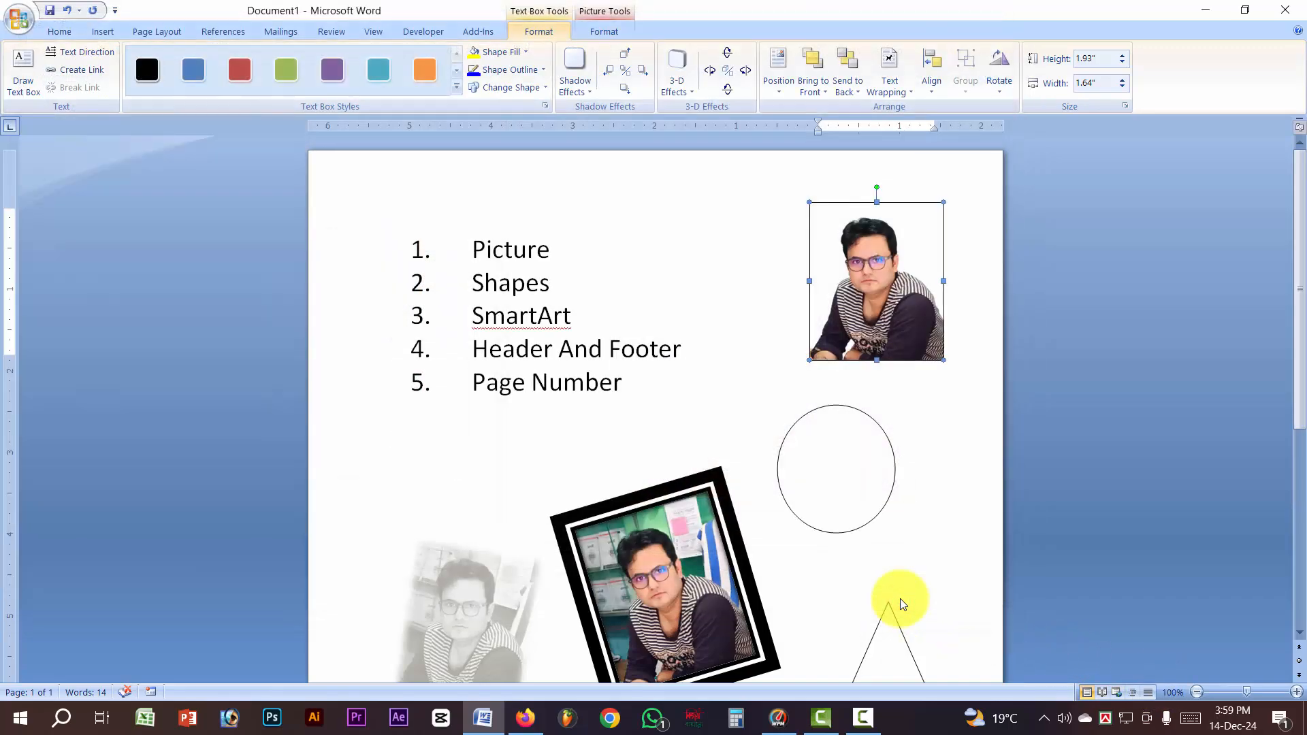
pyautogui.click(682, 448)
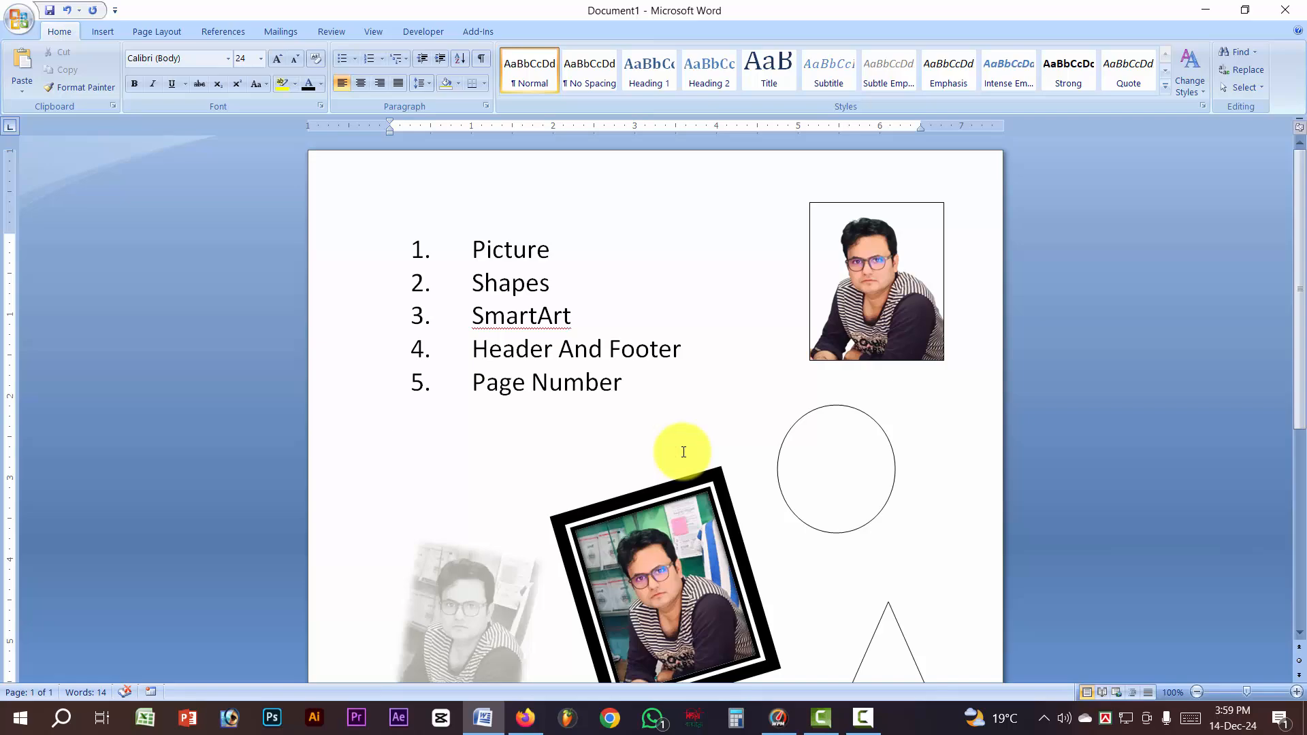
# Fill the triangle with the portrait photo that has the green office background
pyautogui.click(837, 474)
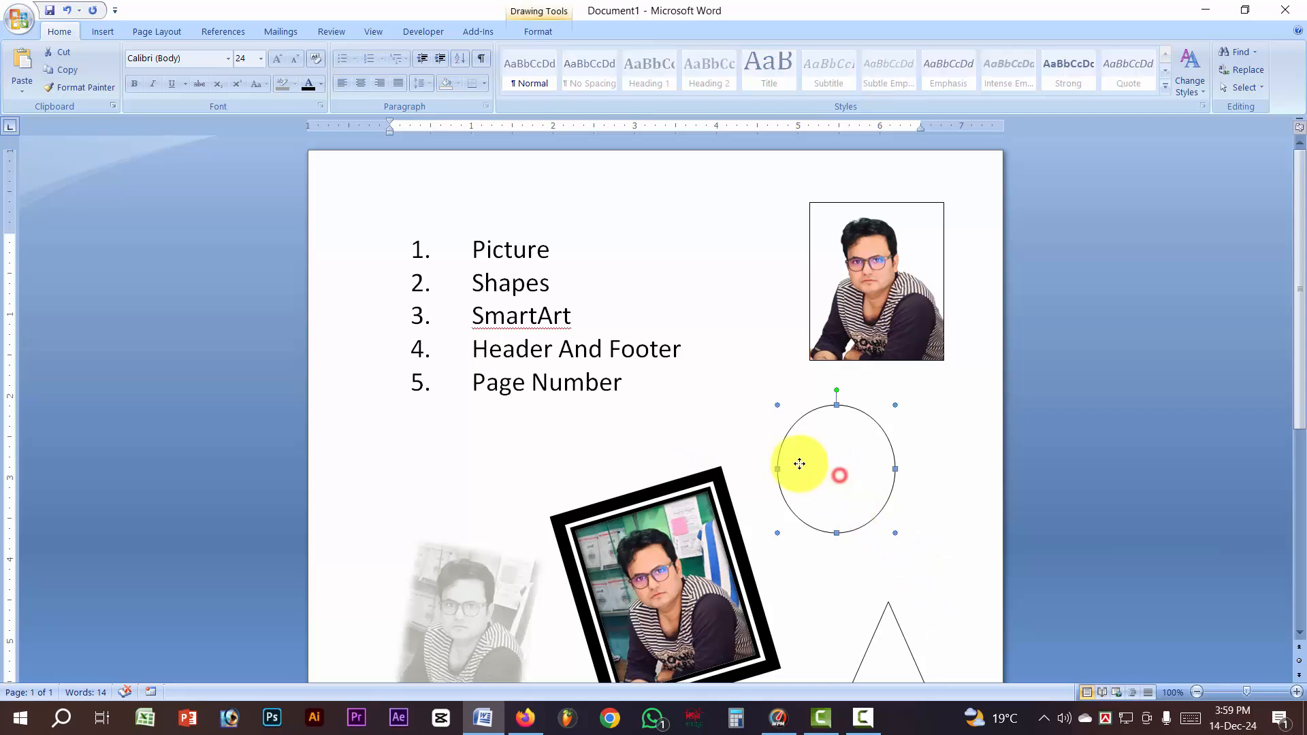
pyautogui.moveTo(799, 464); pyautogui.dragTo(835, 479)
pyautogui.scroll(-5, 840, 484)
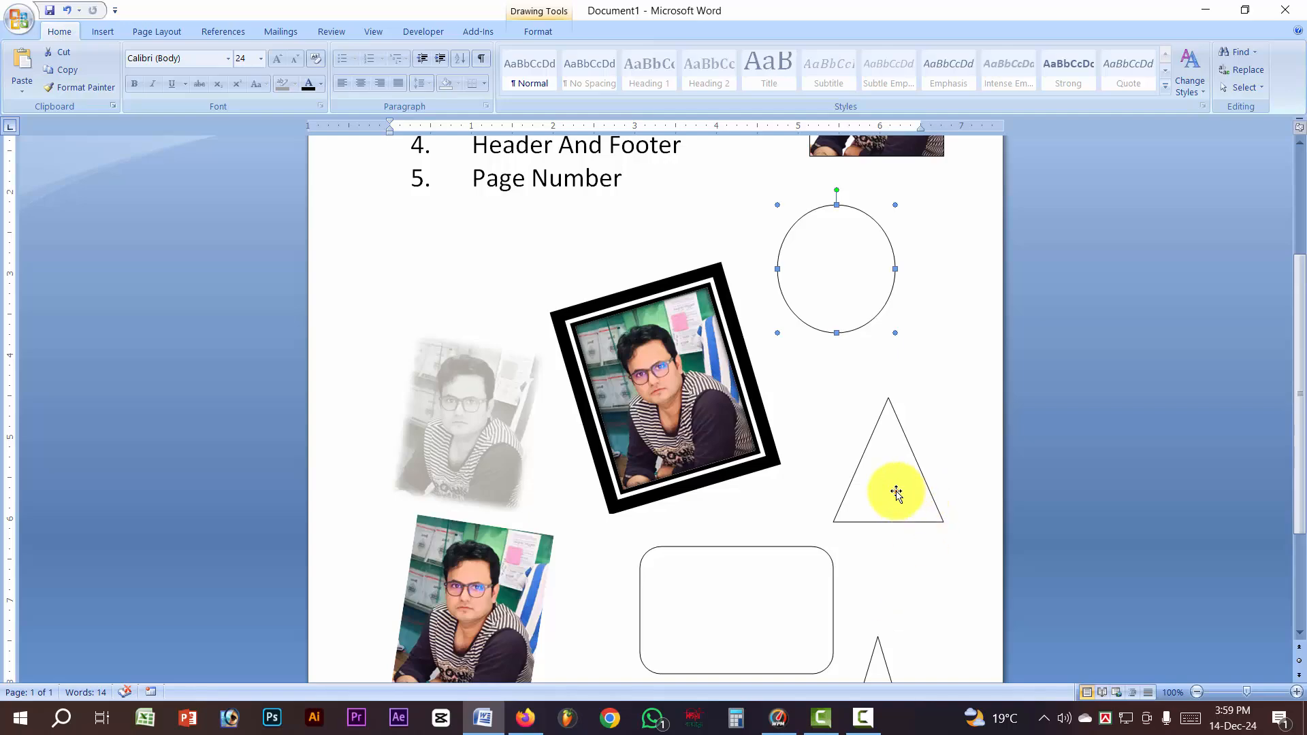
pyautogui.click(896, 492)
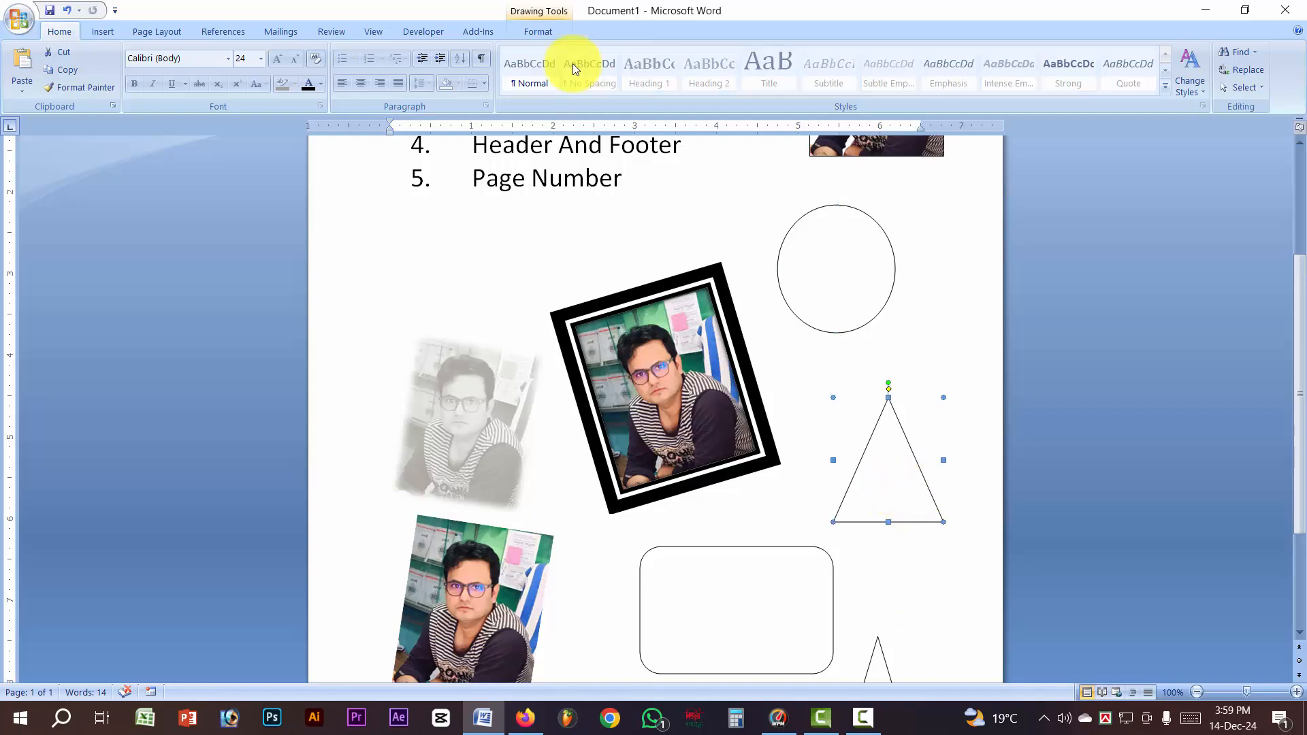
pyautogui.click(538, 31)
pyautogui.click(591, 55)
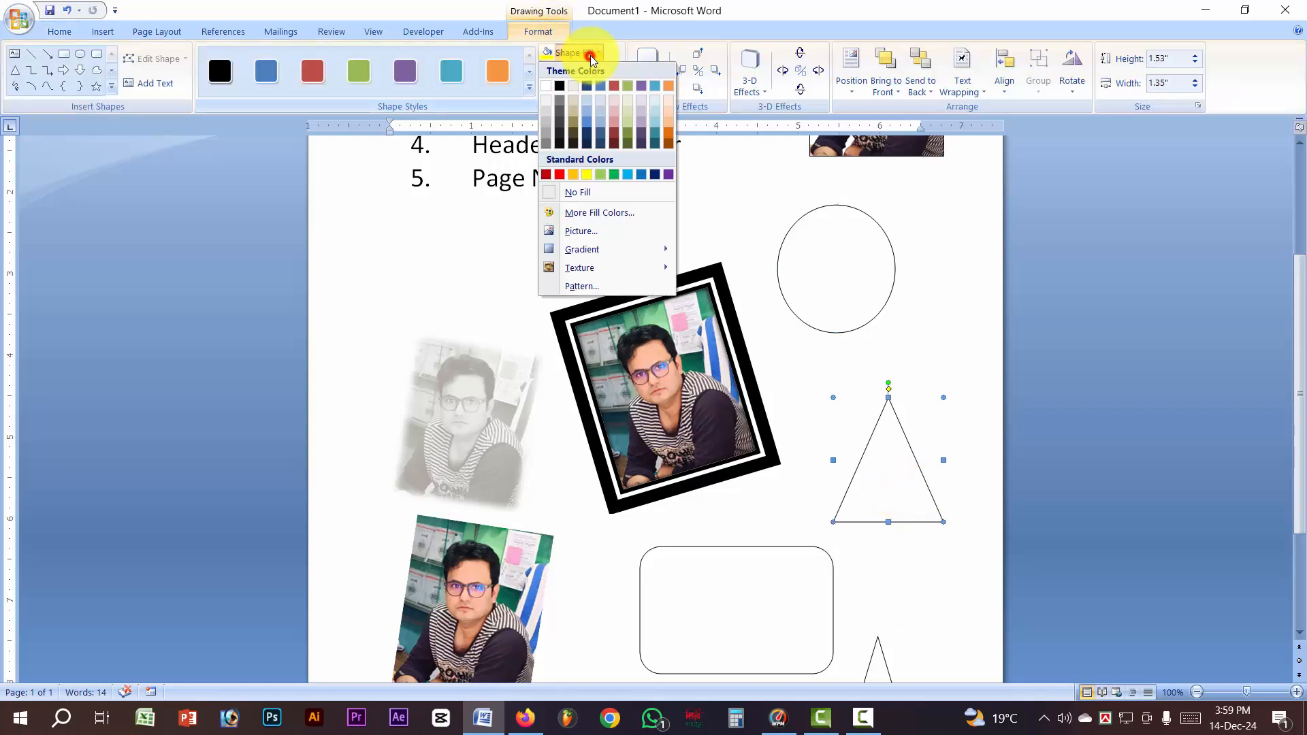
pyautogui.click(610, 230)
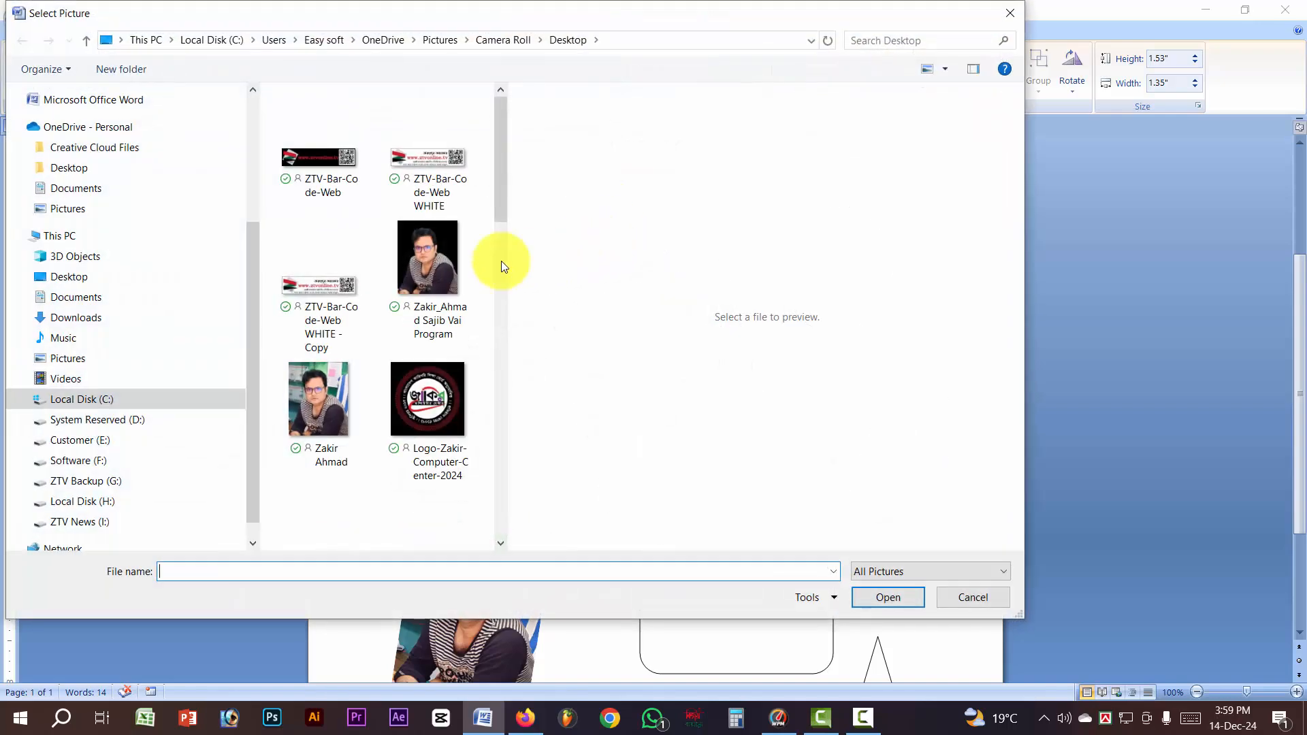
pyautogui.click(314, 391)
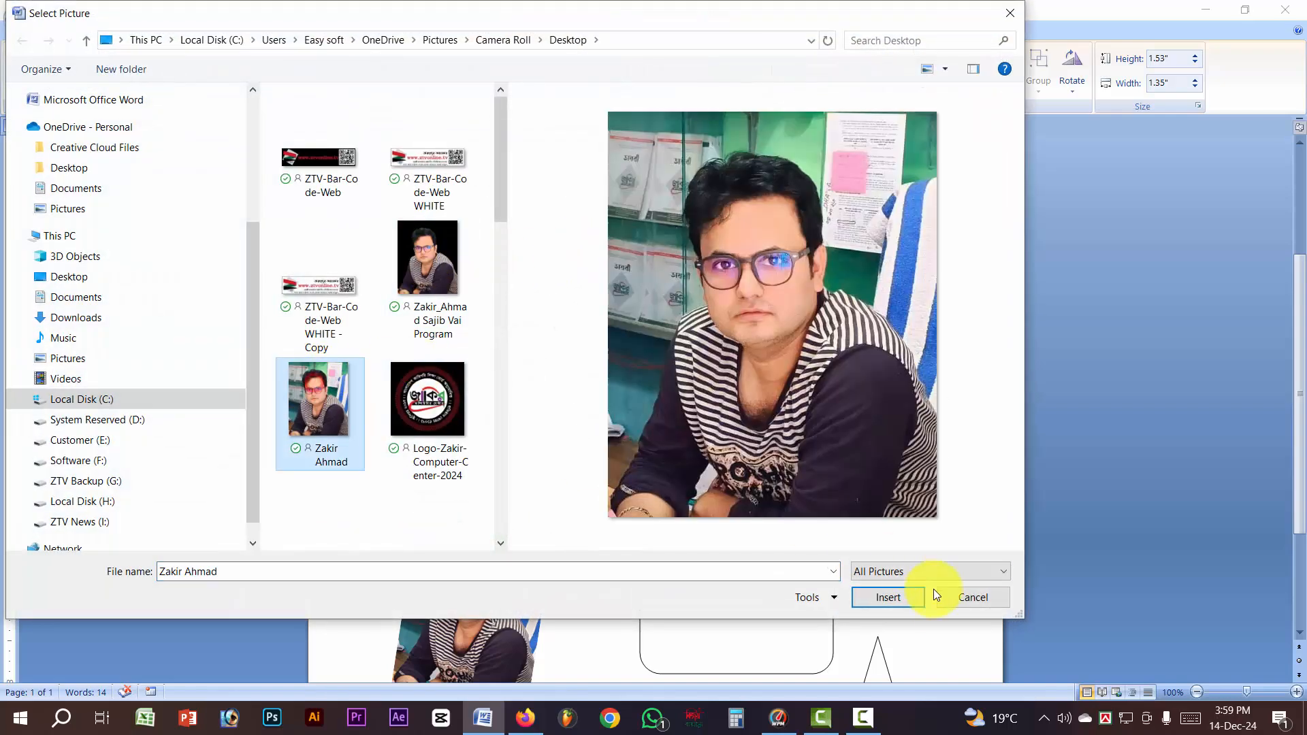
pyautogui.click(892, 597)
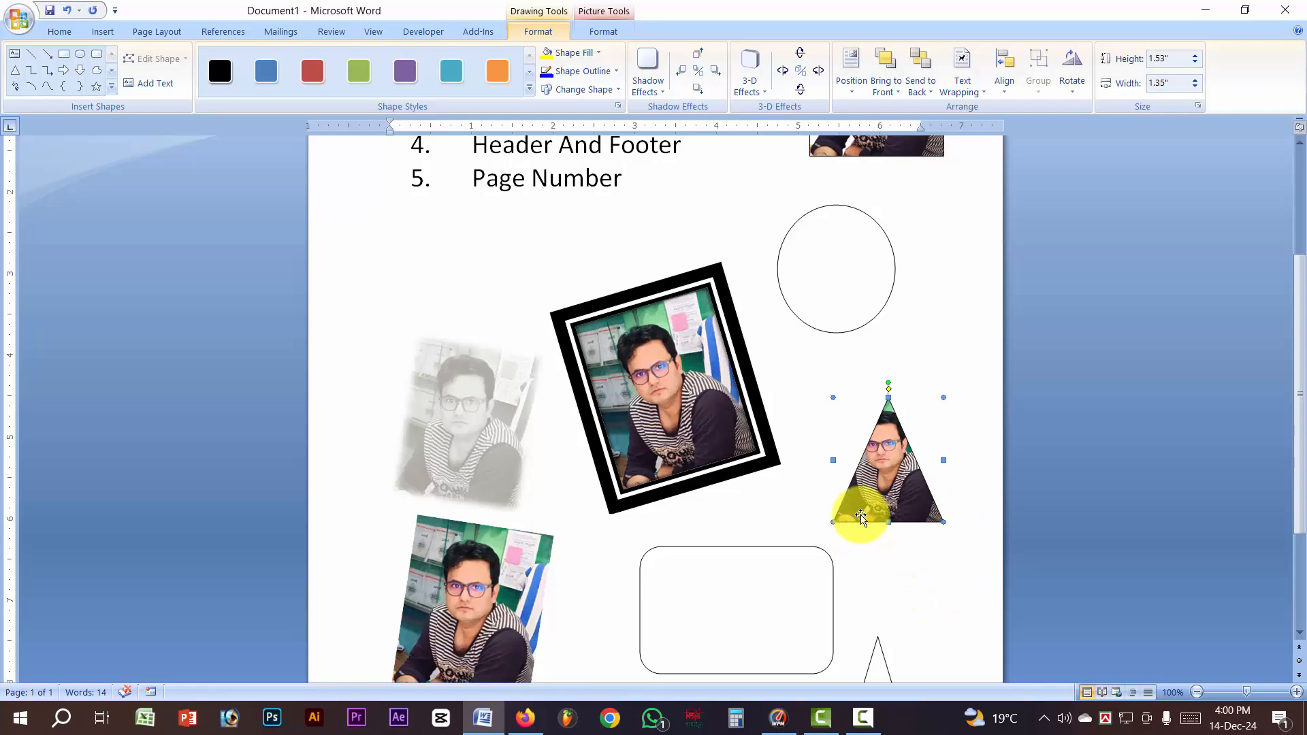
pyautogui.scroll(-4, 815, 461)
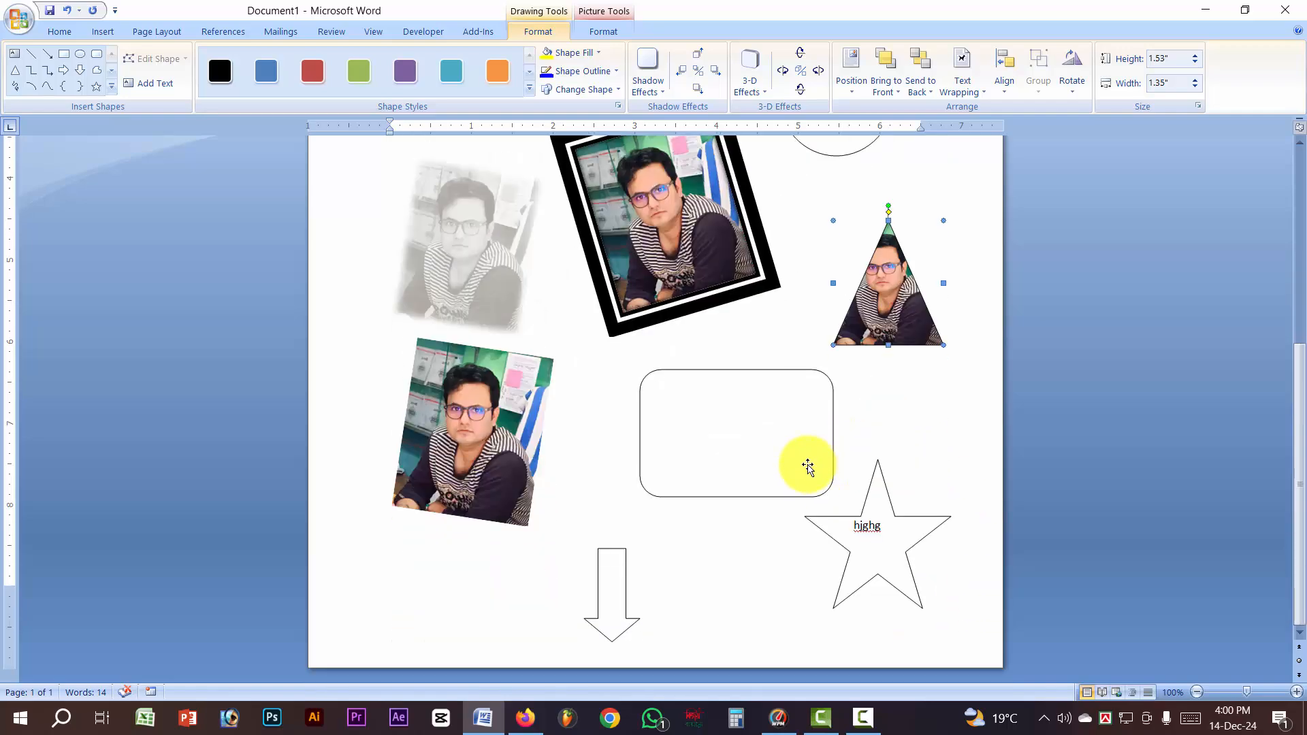
pyautogui.scroll(6, 803, 462)
pyautogui.scroll(6, 1015, 64)
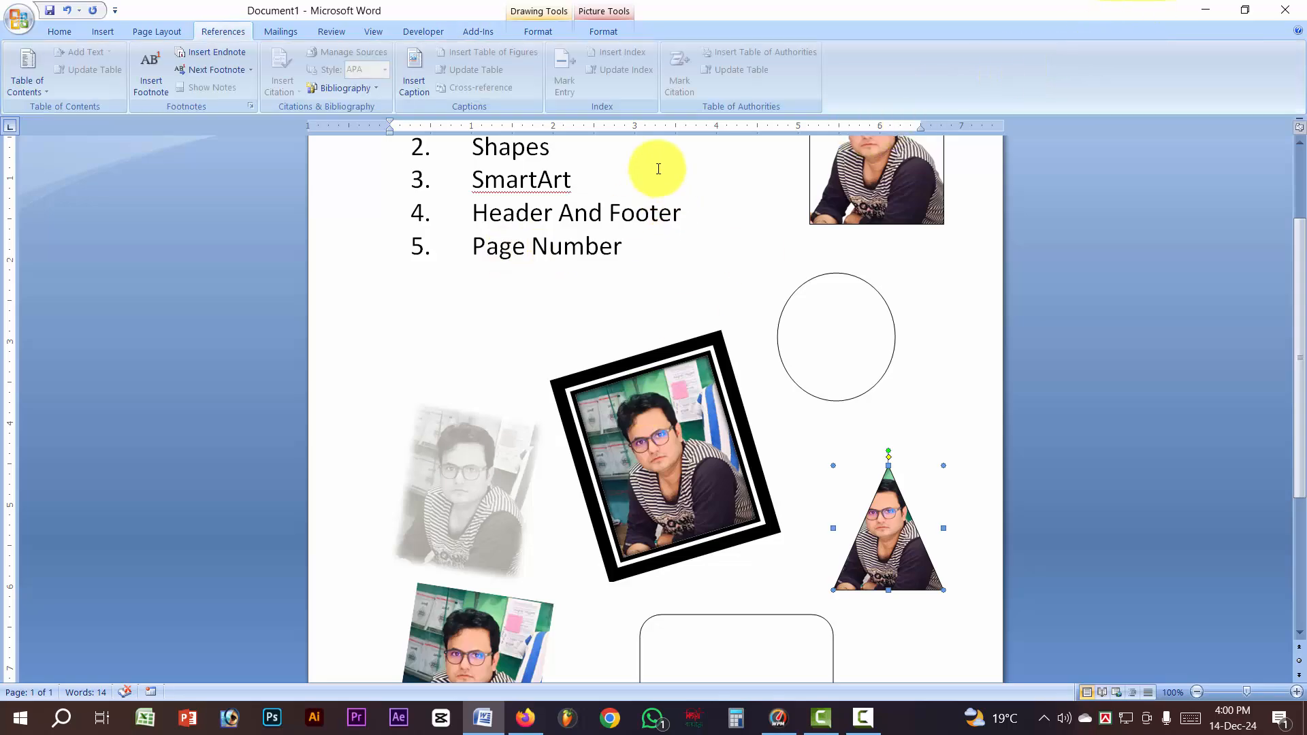
pyautogui.click(566, 247)
pyautogui.scroll(3, 598, 251)
pyautogui.moveTo(590, 304); pyautogui.dragTo(474, 309)
# Insert a page break in the empty area below the lower tilted photo to start a second page
pyautogui.scroll(-8, 469, 300)
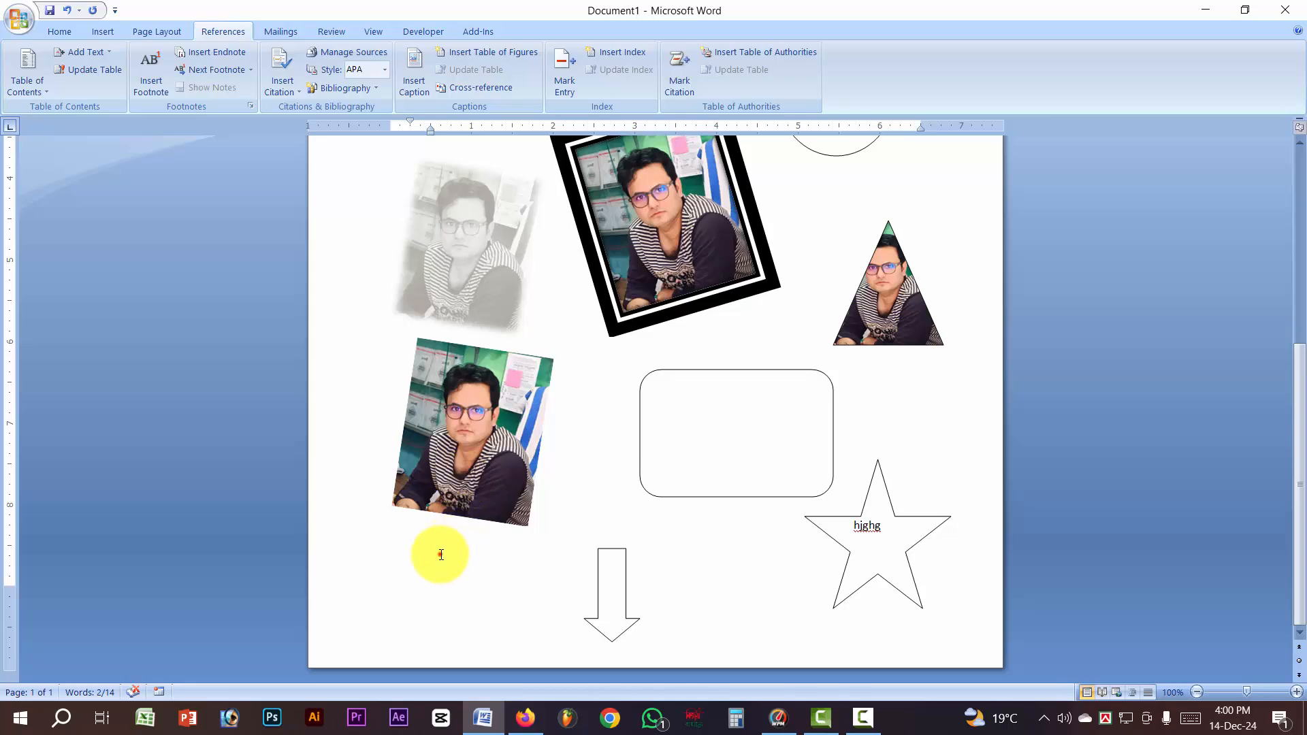
pyautogui.click(440, 552)
pyautogui.hotkey('ctrl', 'Return')
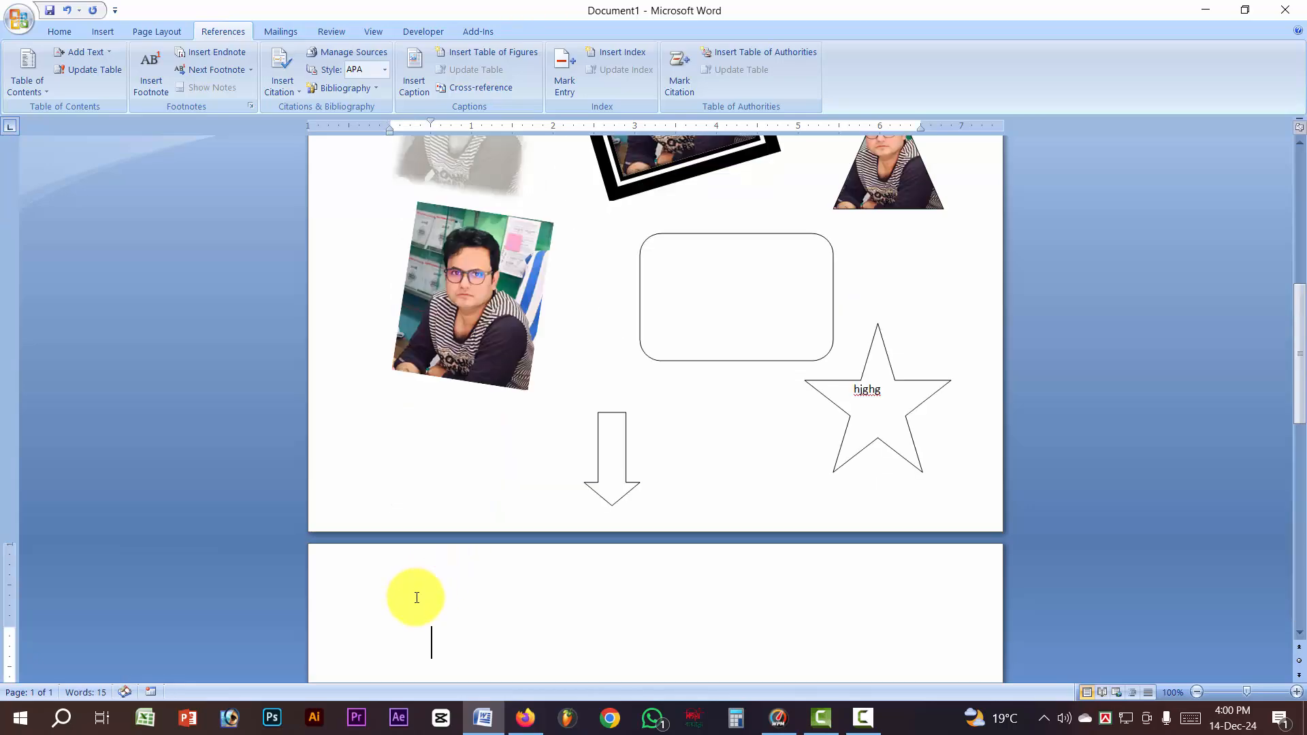
# Centre the empty paragraph on the second page and insert a SmartArt graphic with the Hierarchy layout there
pyautogui.scroll(-4, 416, 499)
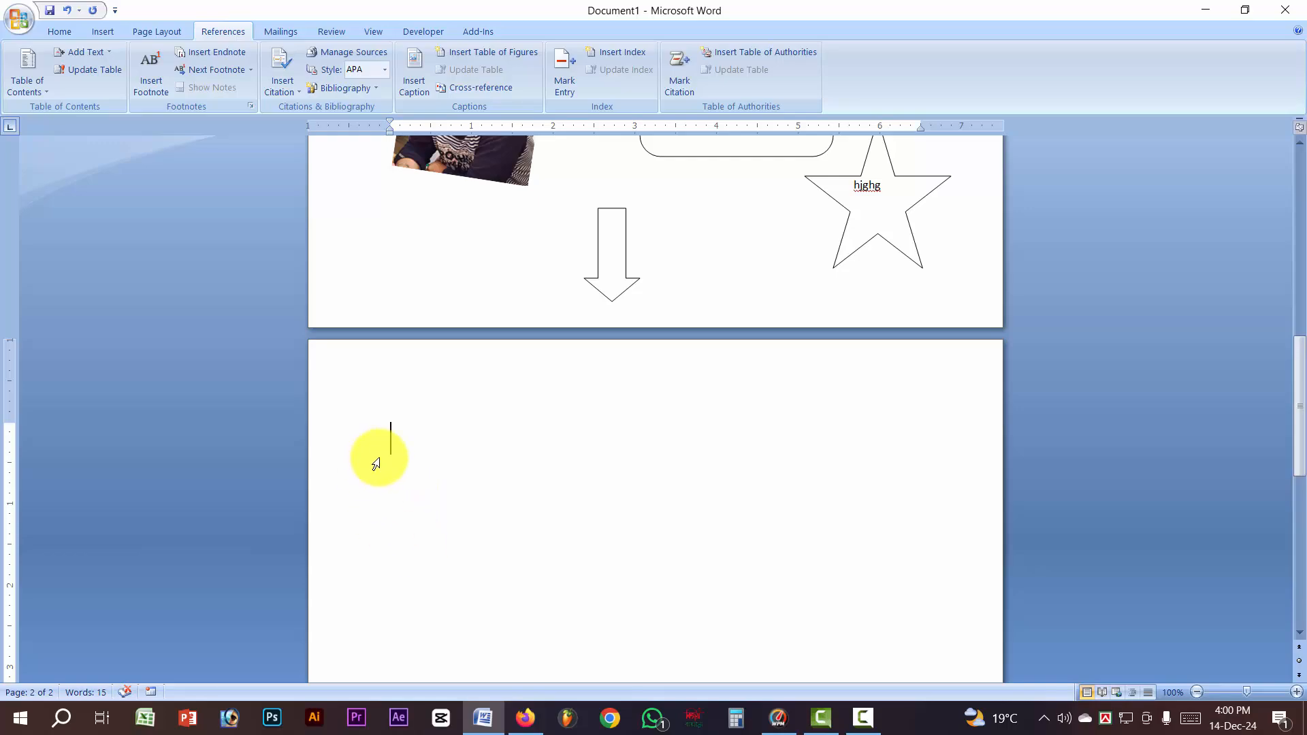
pyautogui.scroll(-3, 376, 464)
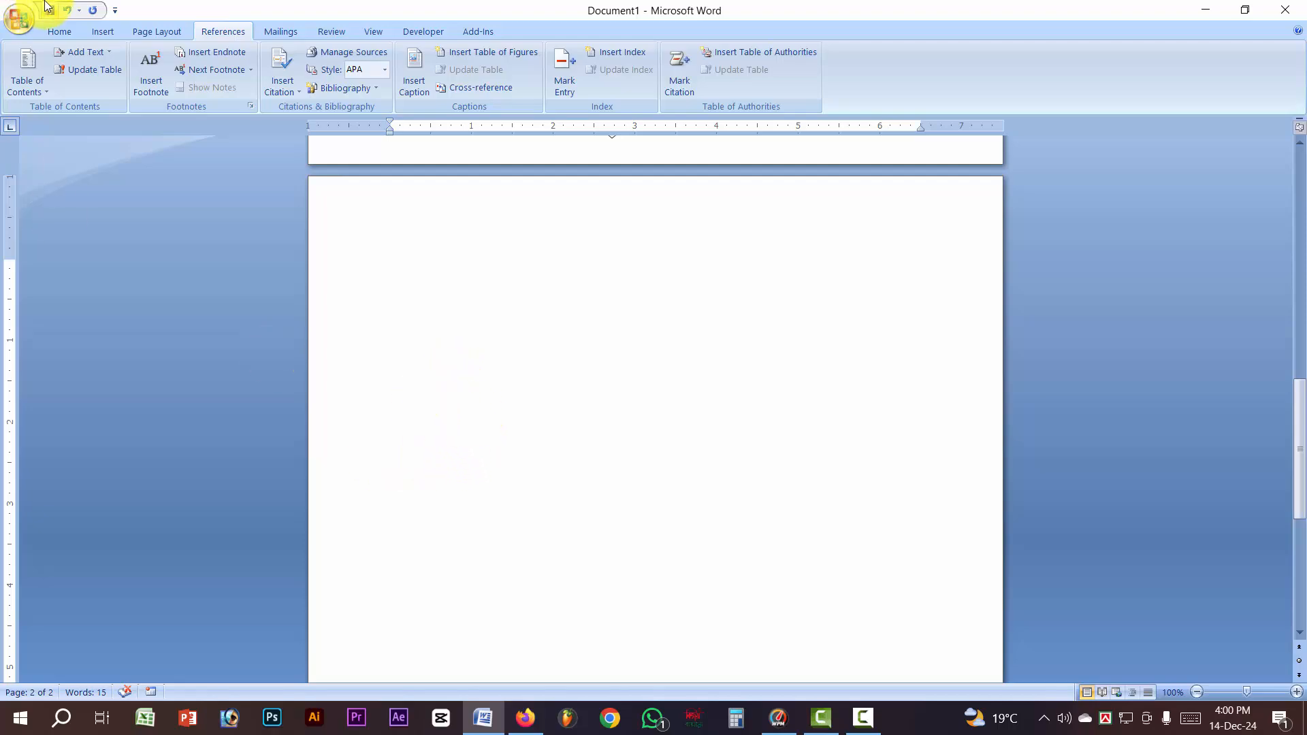
pyautogui.click(60, 32)
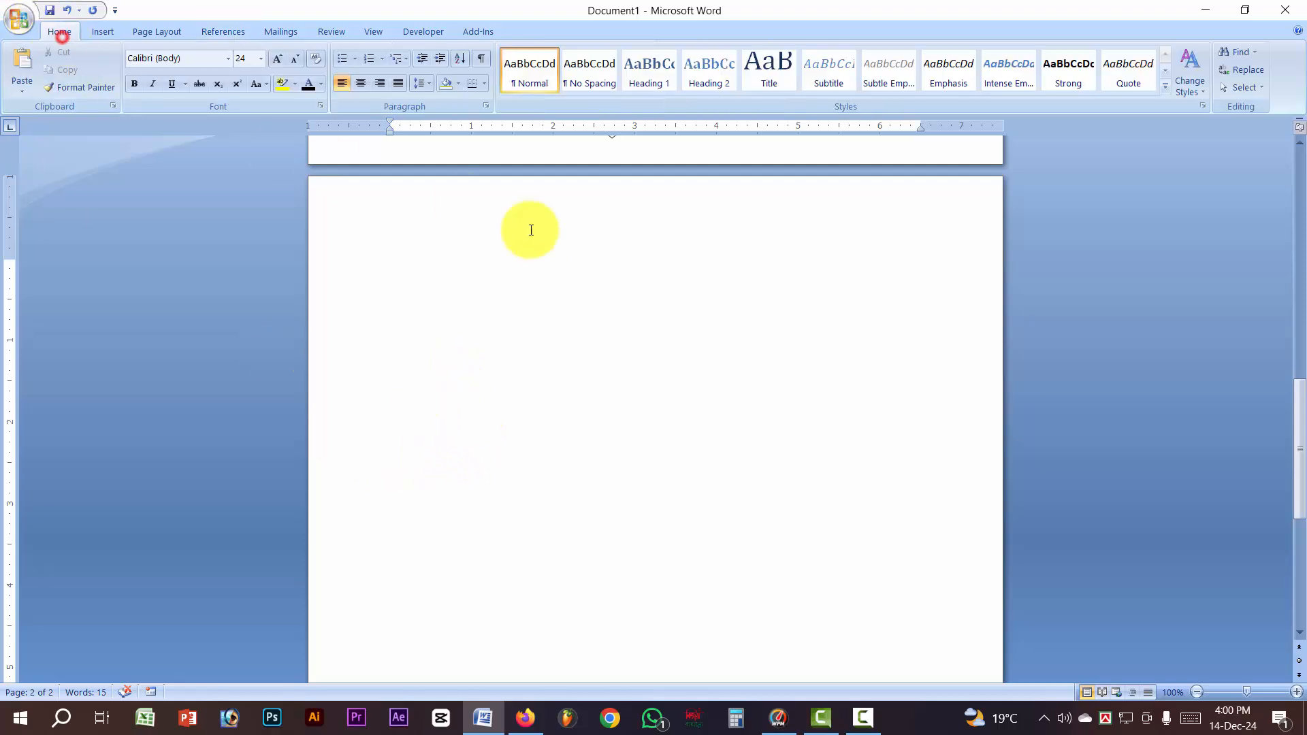
pyautogui.click(361, 83)
pyautogui.click(104, 30)
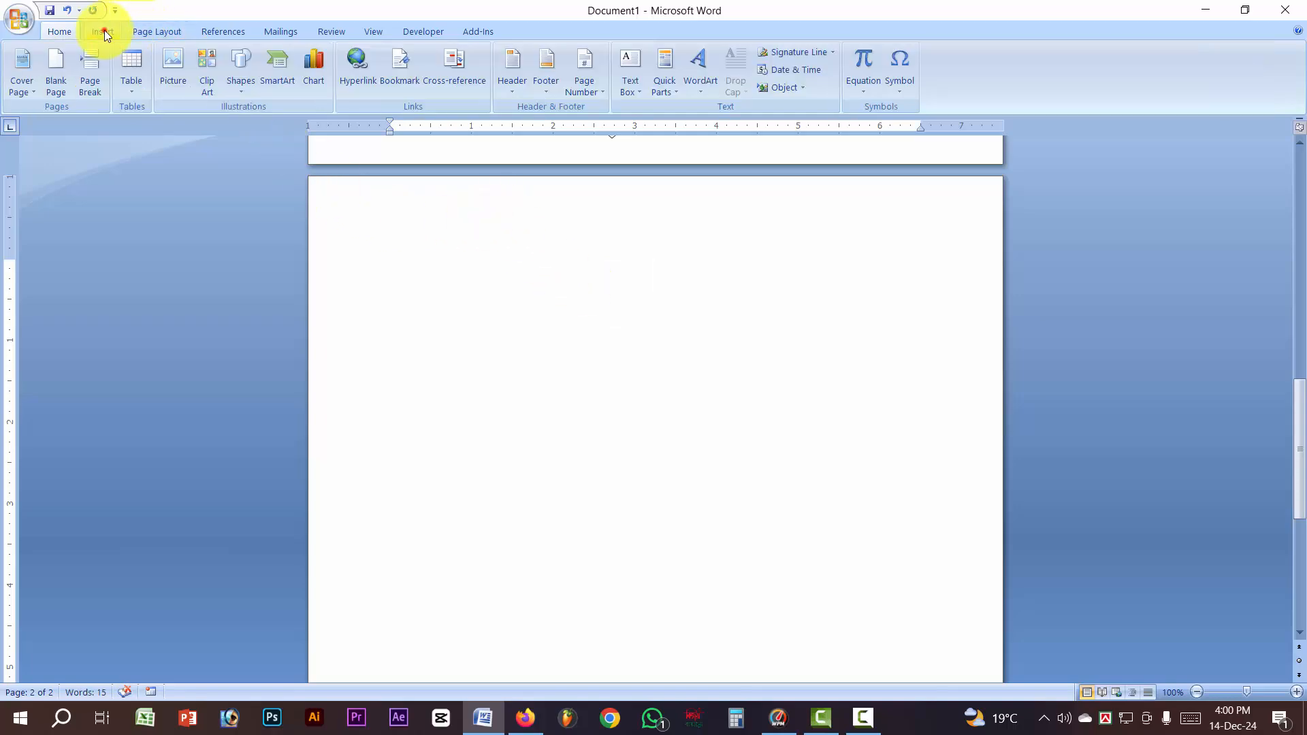
pyautogui.click(280, 79)
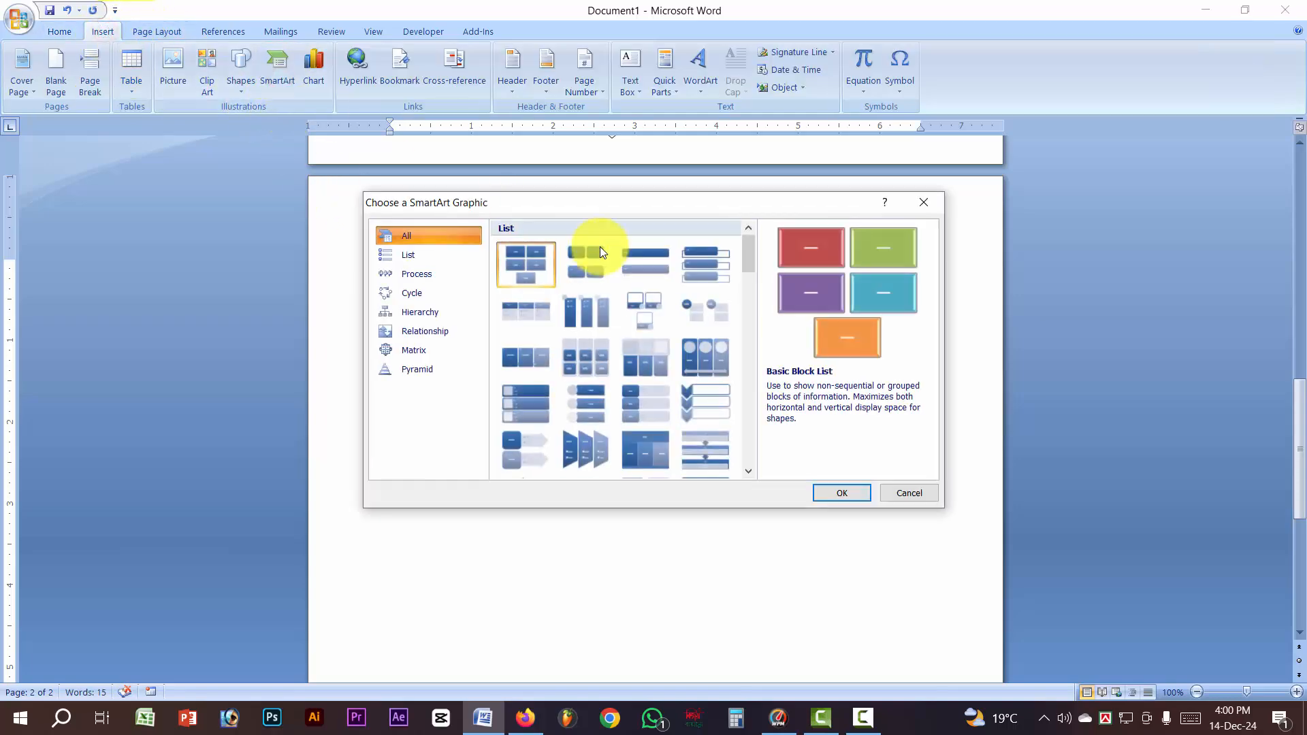
pyautogui.click(413, 313)
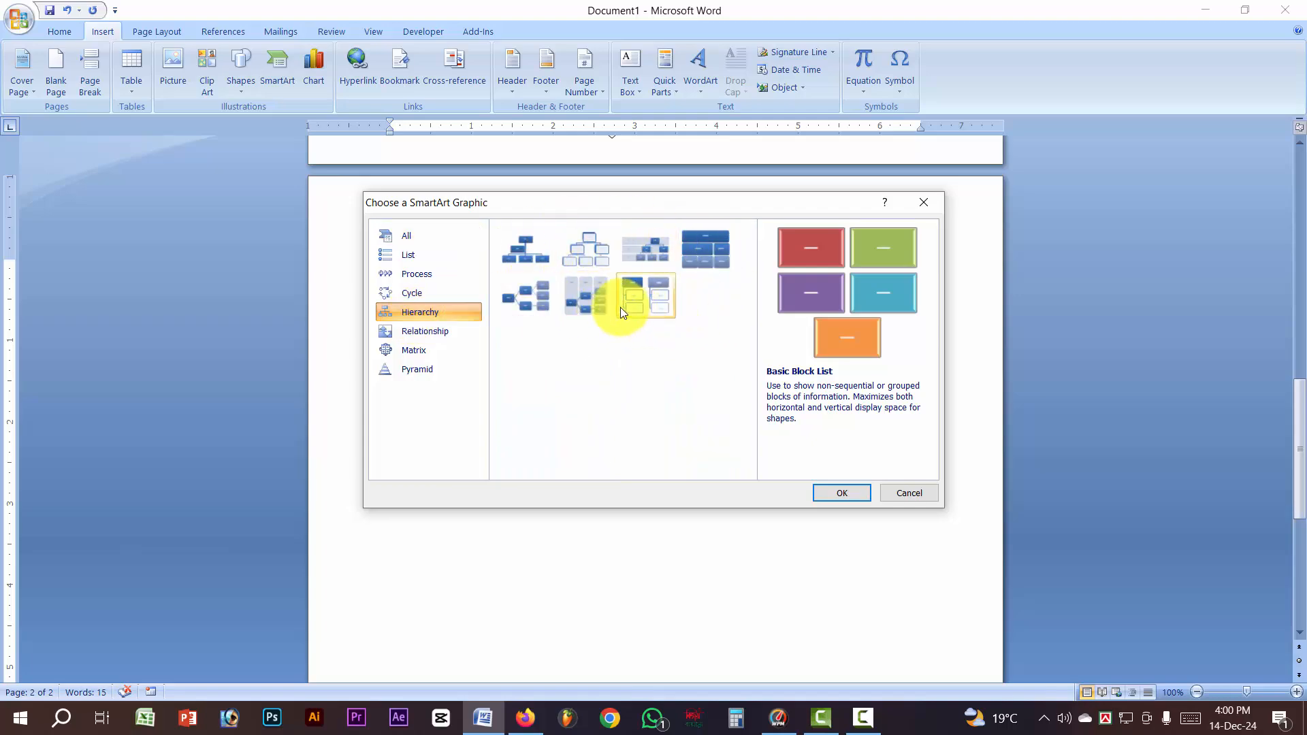
pyautogui.click(594, 249)
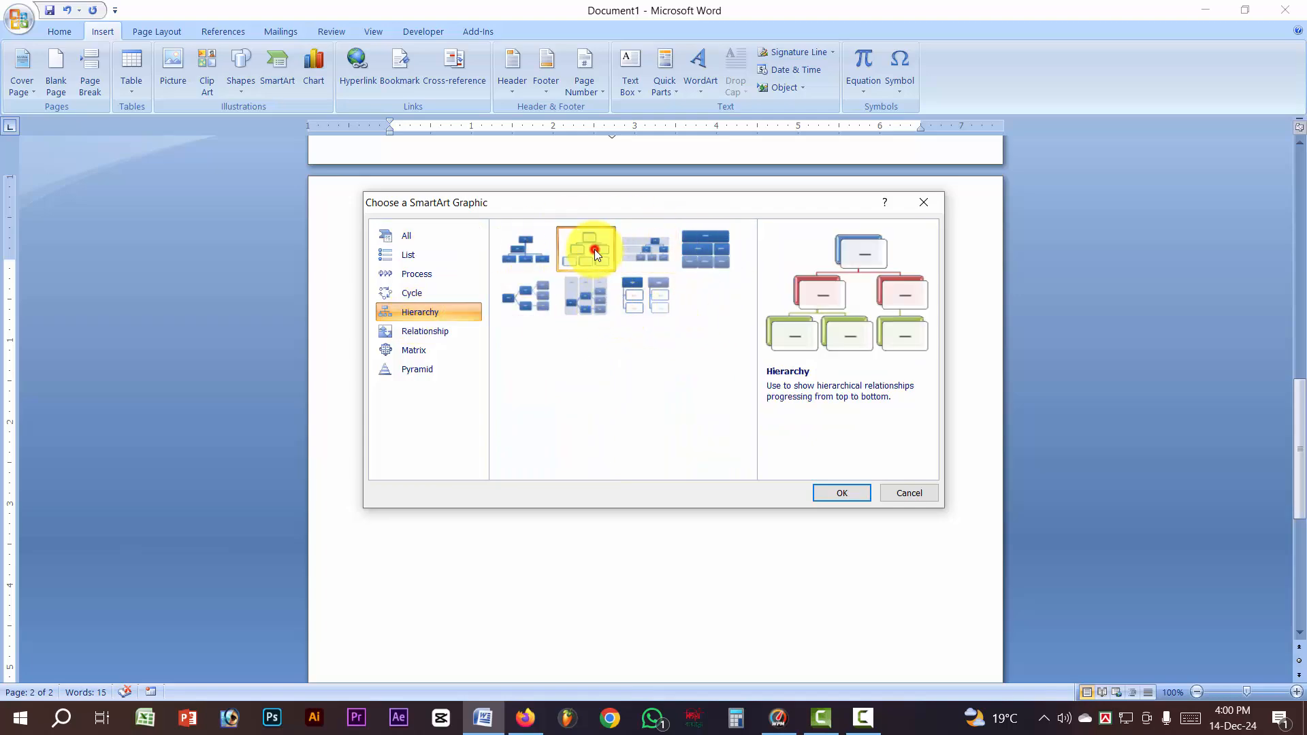
pyautogui.click(844, 492)
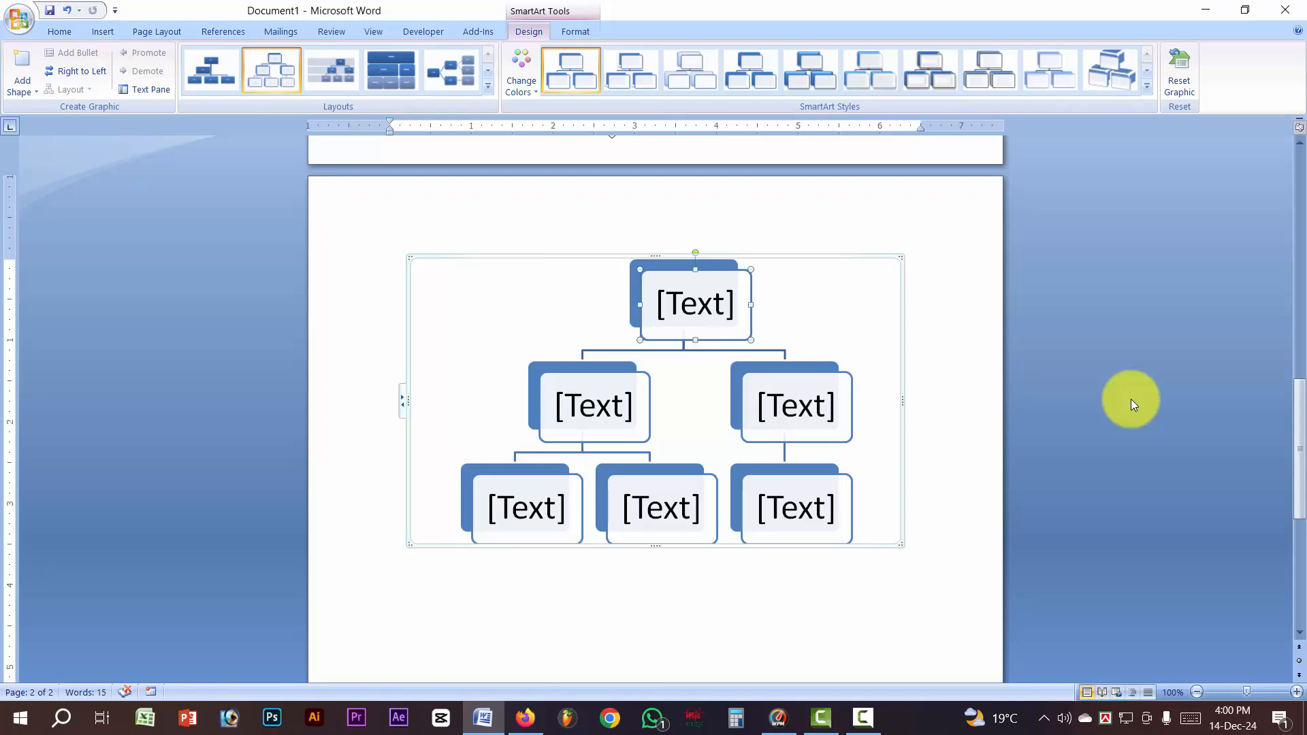
# Enter "T" in the hierarchy's top box, and "P" and "Pa" in the two second-level boxes
pyautogui.click(701, 313)
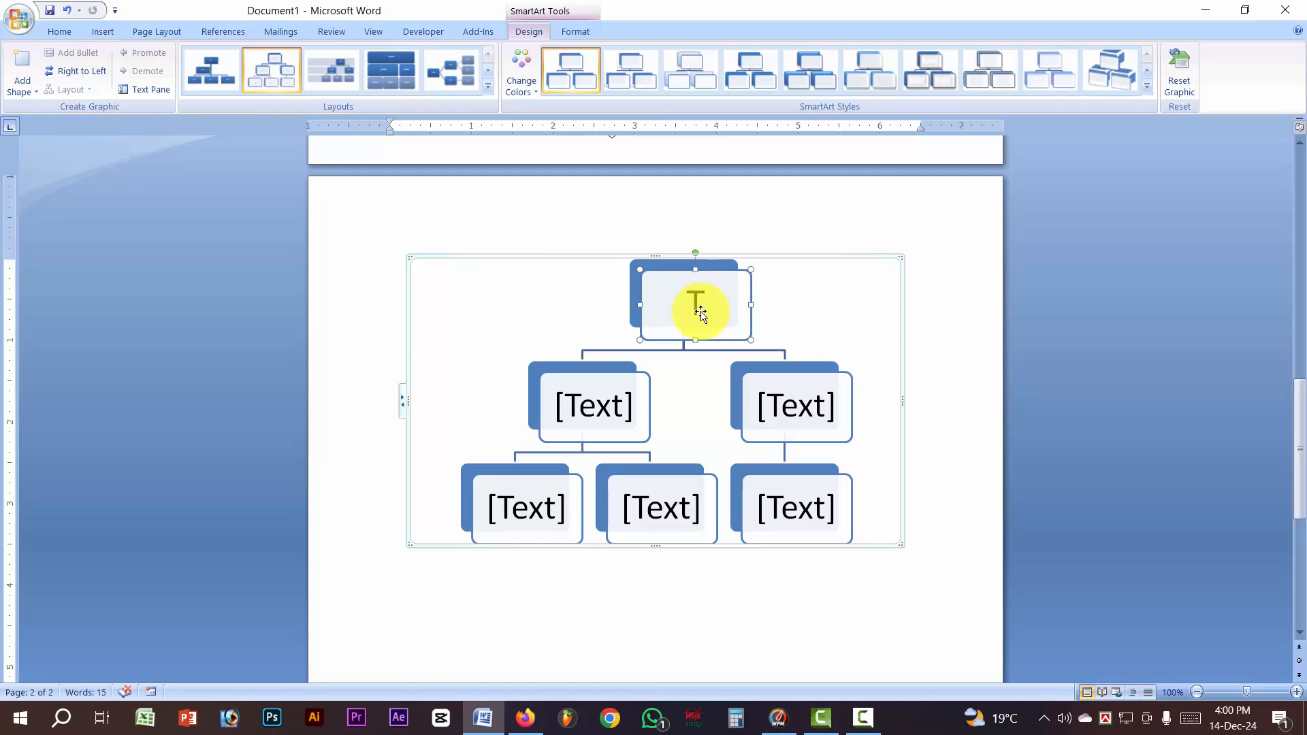
pyautogui.click(629, 398)
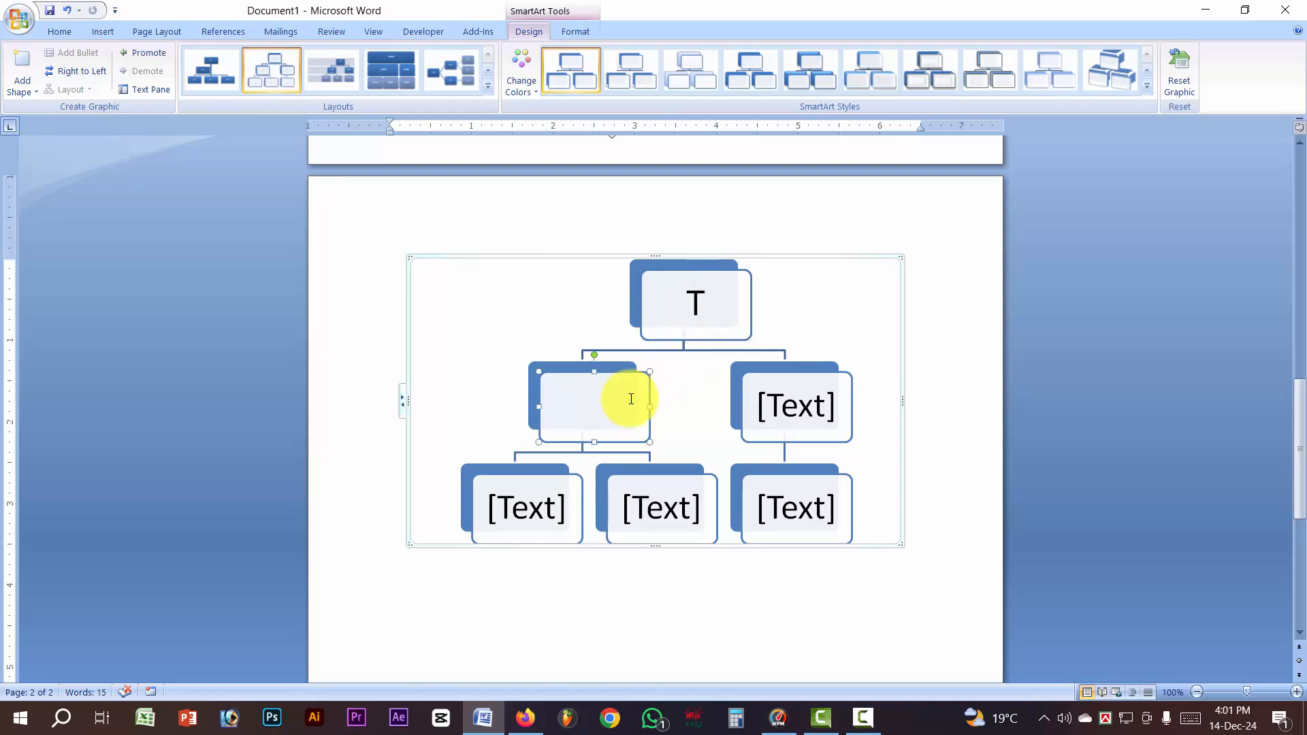
pyautogui.click(817, 405)
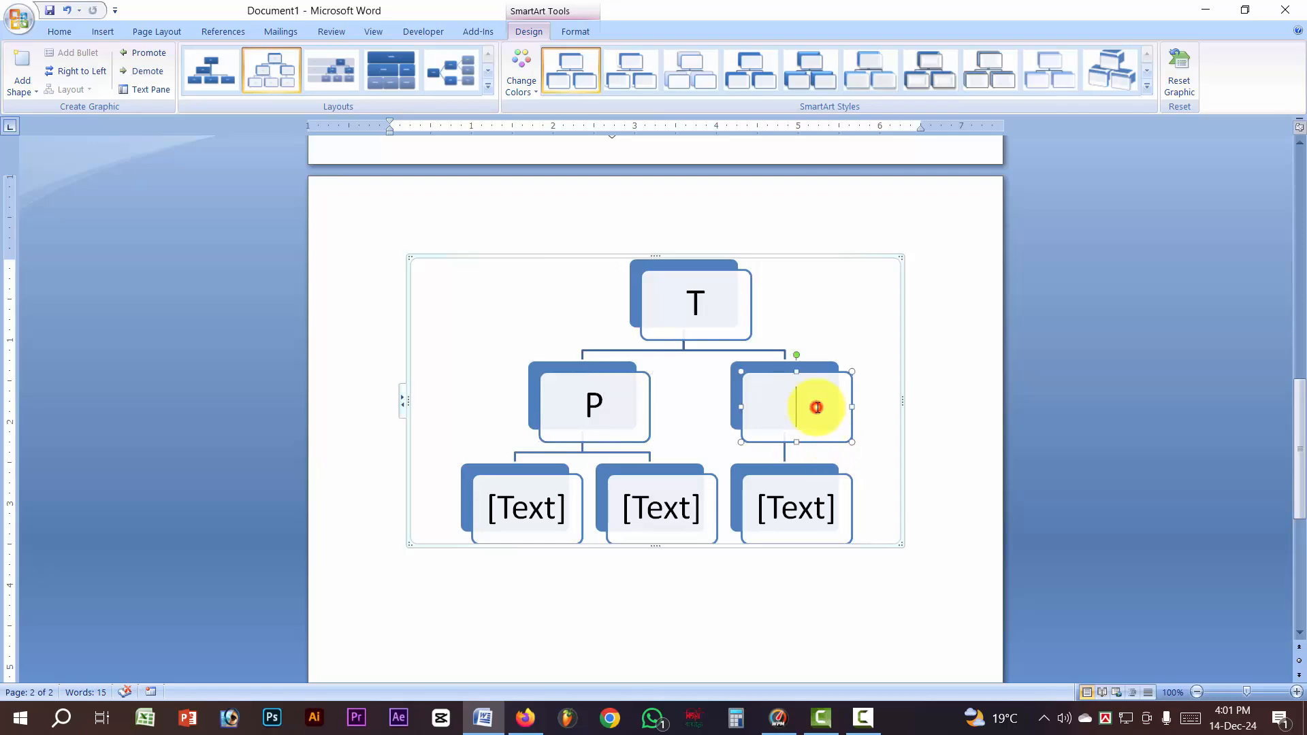
pyautogui.write('Pa')
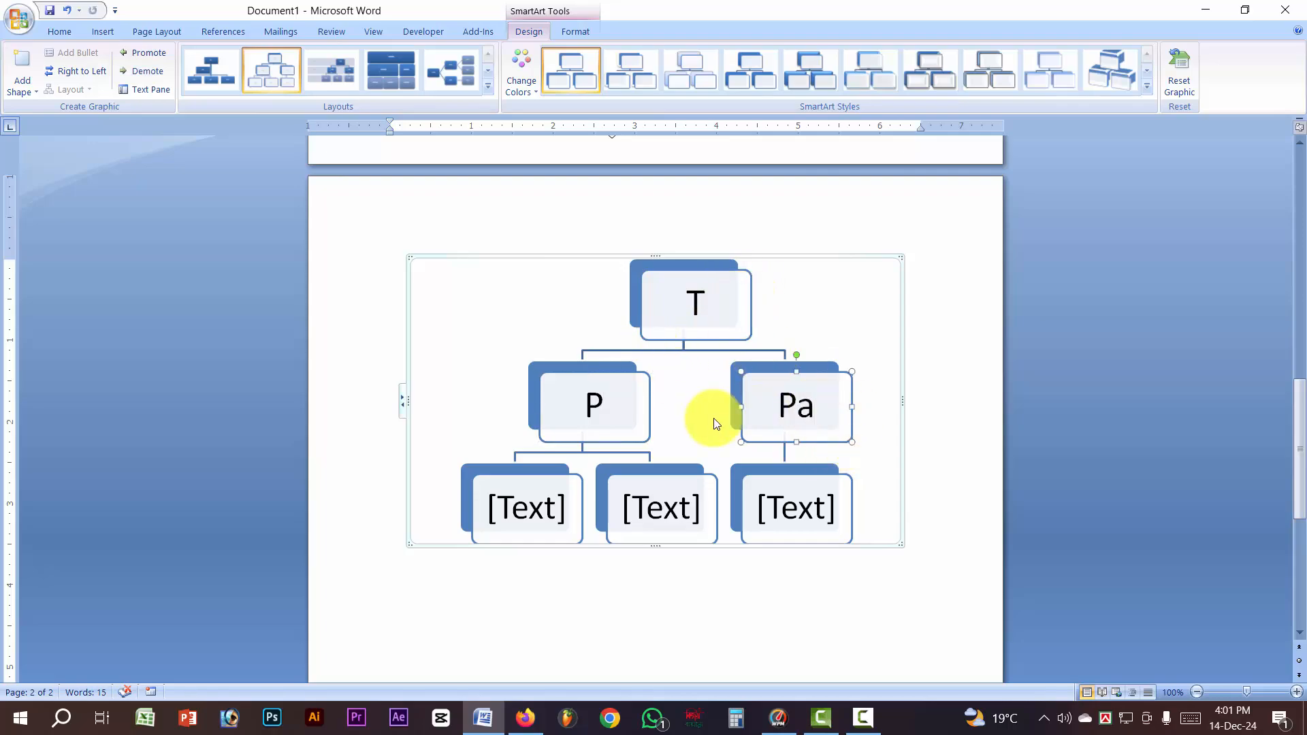
# Open the Add Shape options for the hierarchy's top box "T"
pyautogui.click(745, 281)
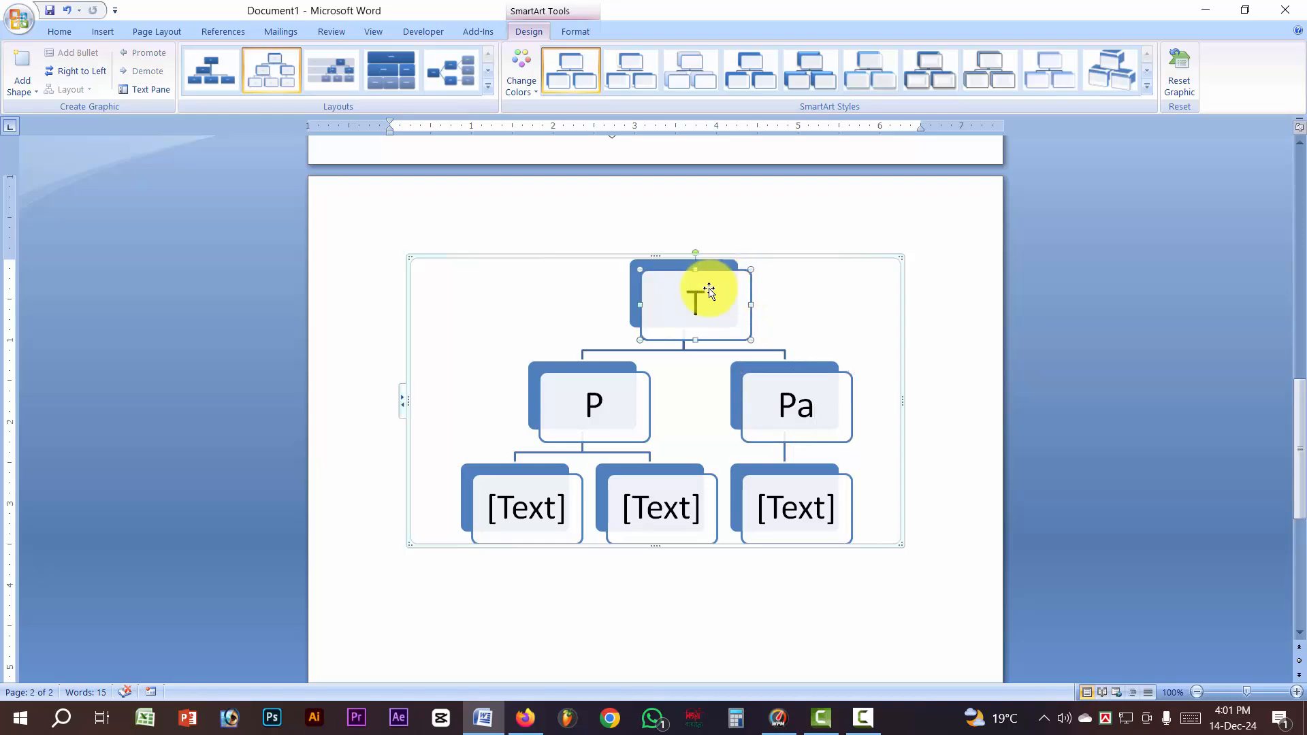
pyautogui.click(27, 92)
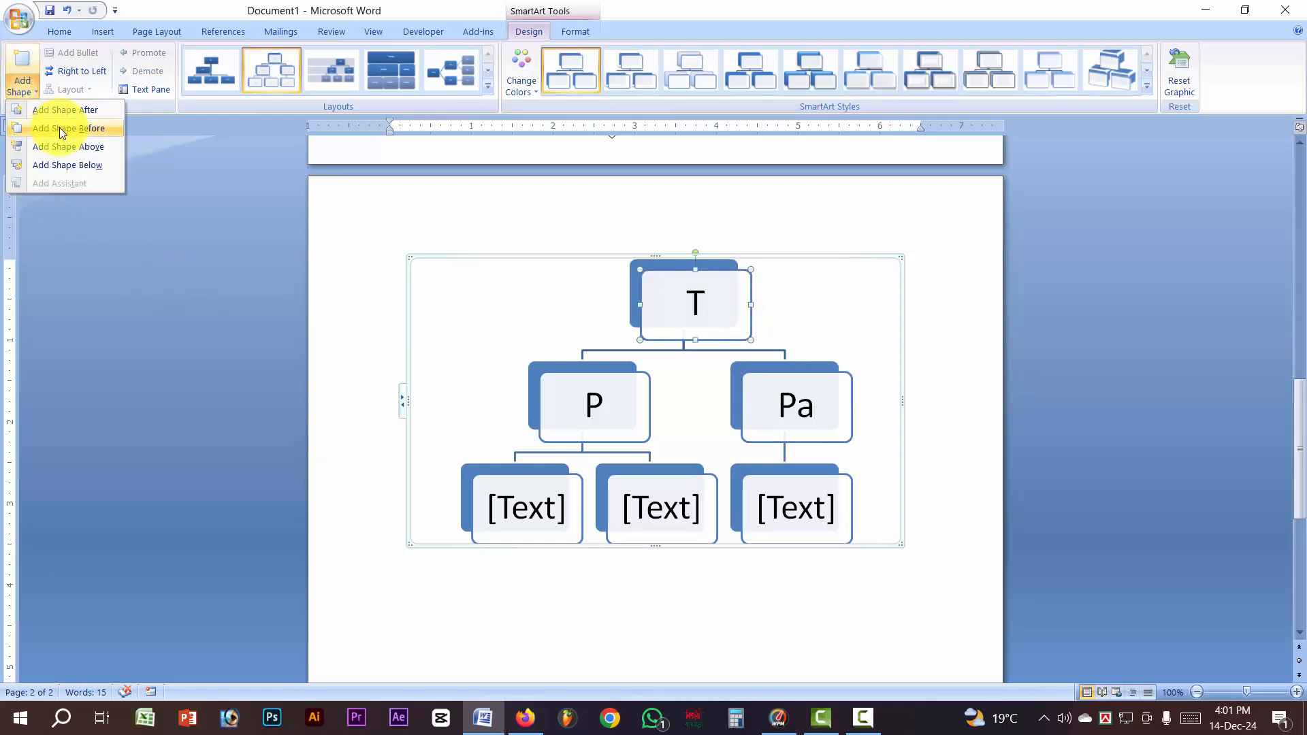
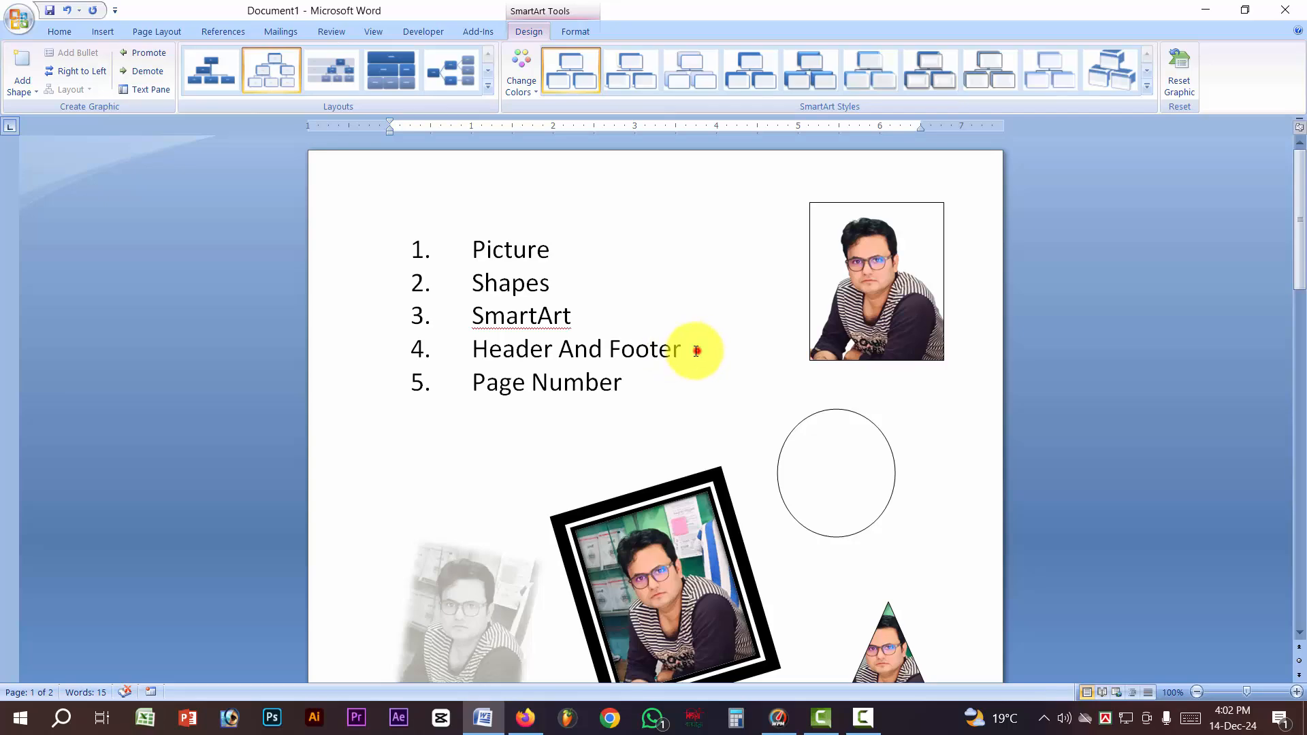
pyautogui.moveTo(700, 349); pyautogui.dragTo(481, 349)
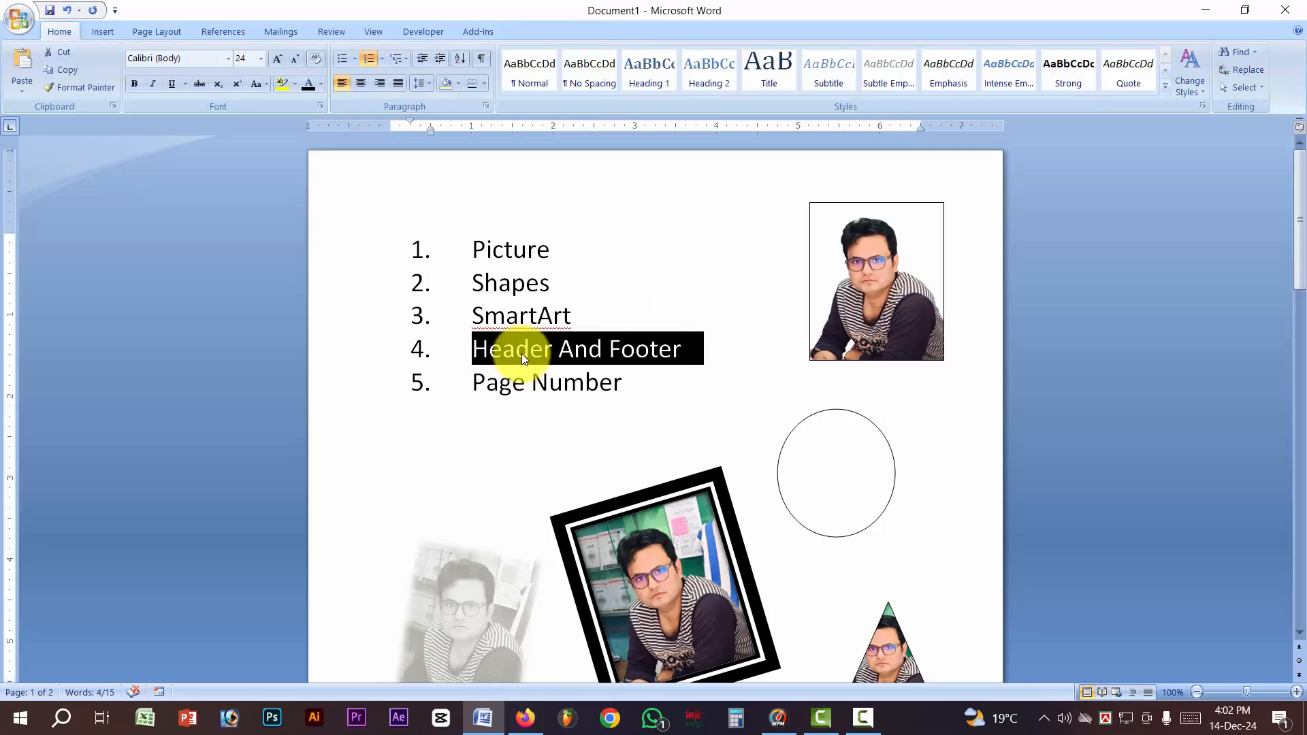
pyautogui.click(521, 353)
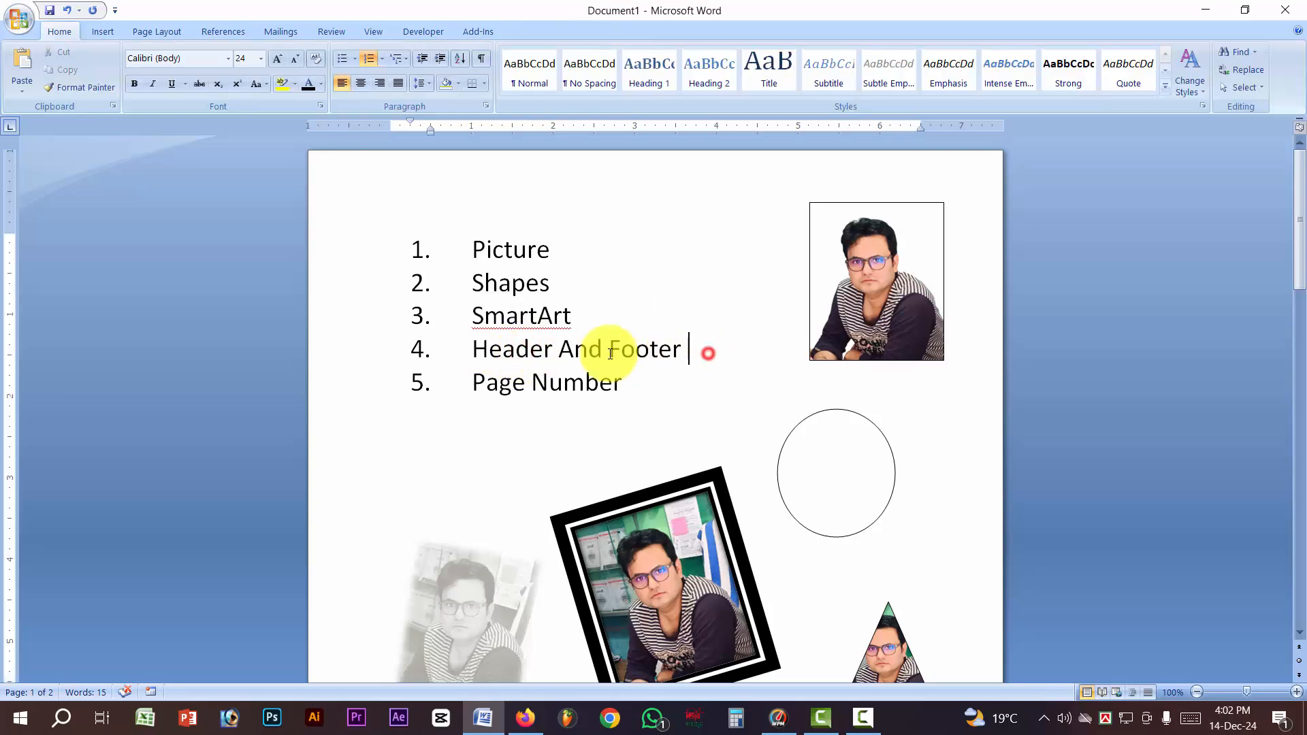
pyautogui.moveTo(700, 350); pyautogui.dragTo(594, 351)
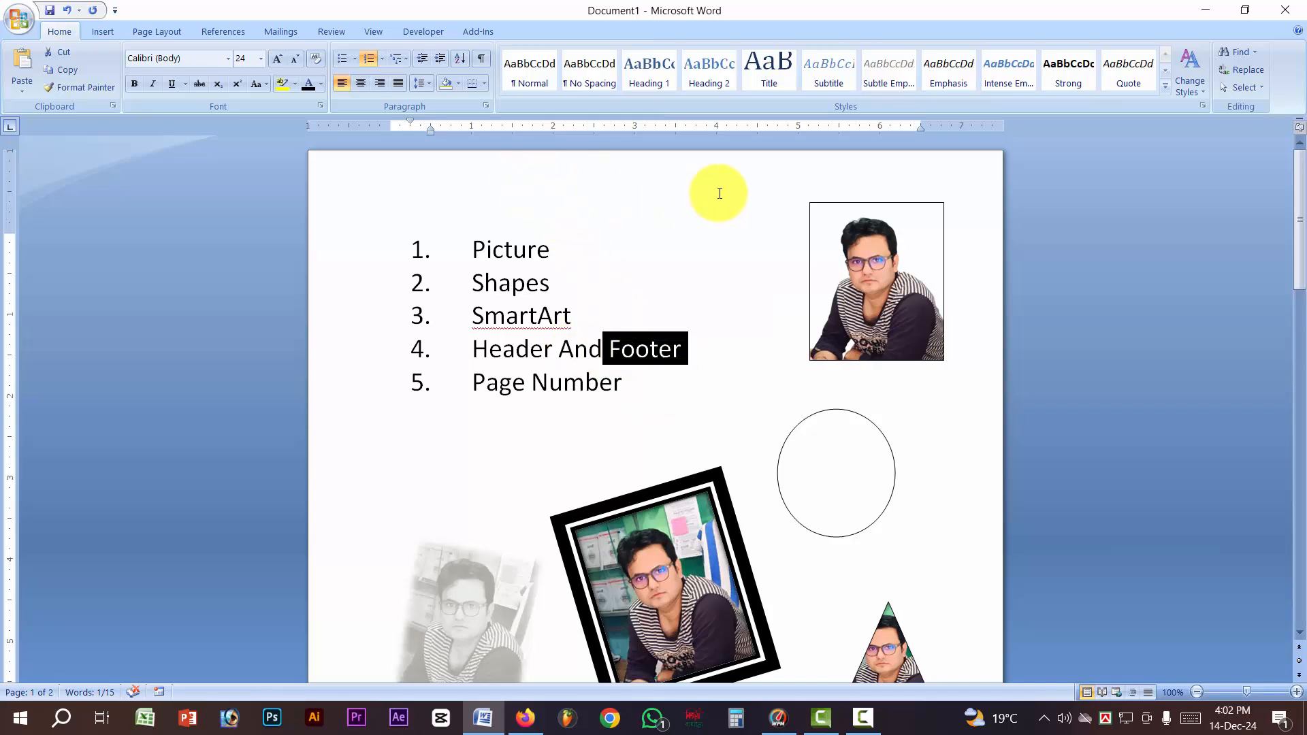
pyautogui.click(570, 187)
pyautogui.scroll(-10, 571, 187)
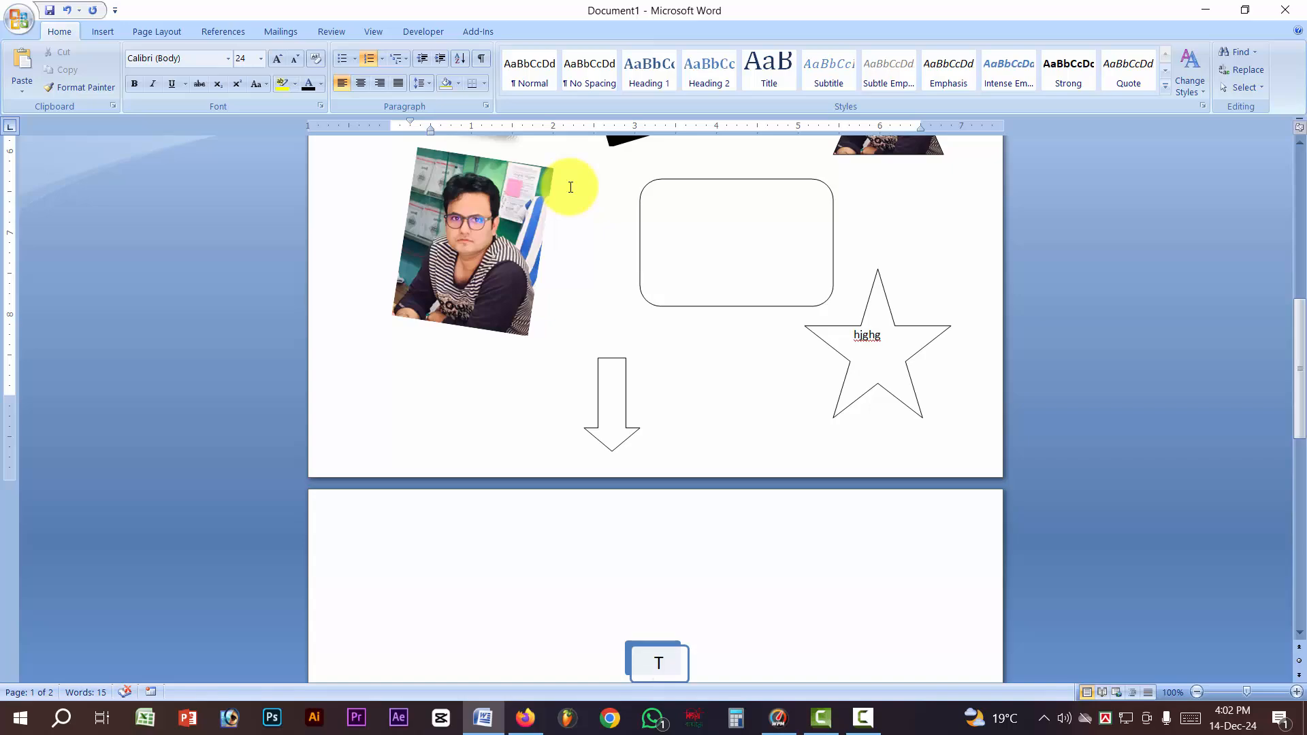
pyautogui.scroll(10, 571, 187)
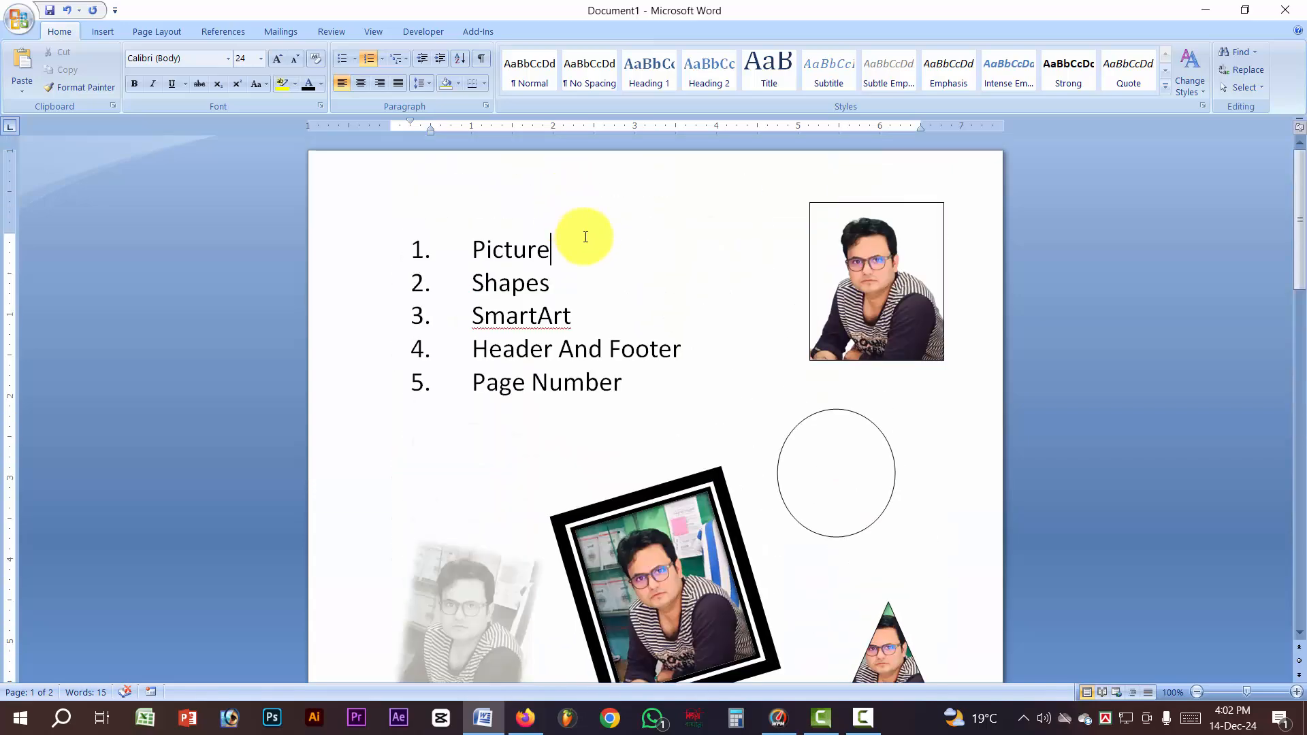
# Insert the Puzzle (Even Page) header and enter "ZAKIR COMPUTER CENTER" as its document title
pyautogui.click(100, 31)
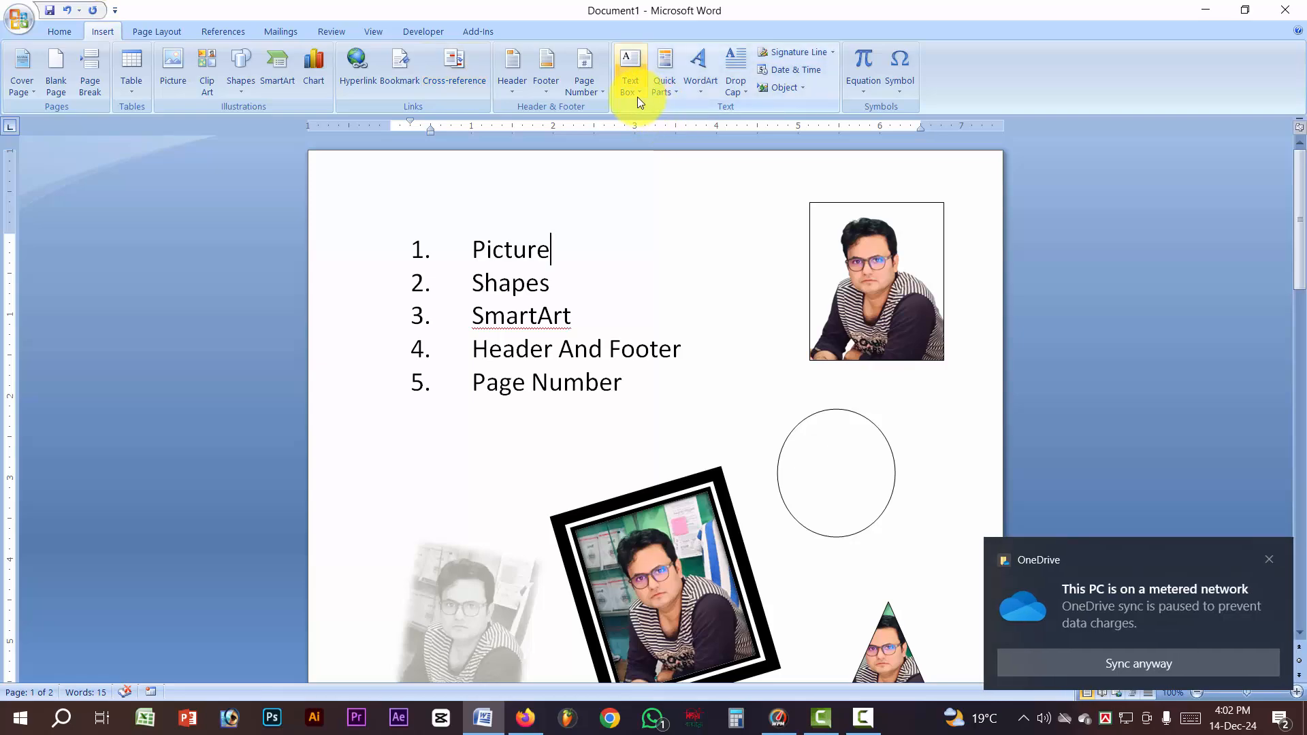
pyautogui.click(512, 84)
pyautogui.moveTo(834, 186); pyautogui.dragTo(827, 434)
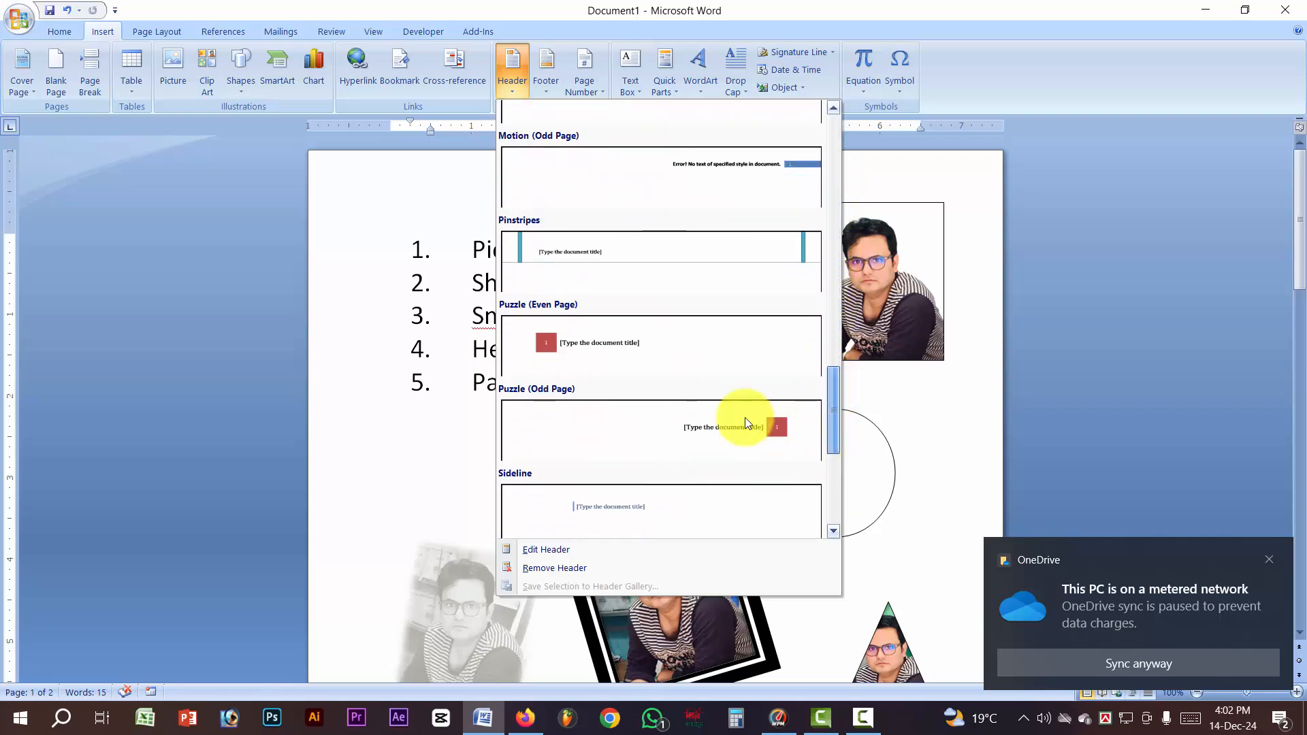
pyautogui.click(604, 348)
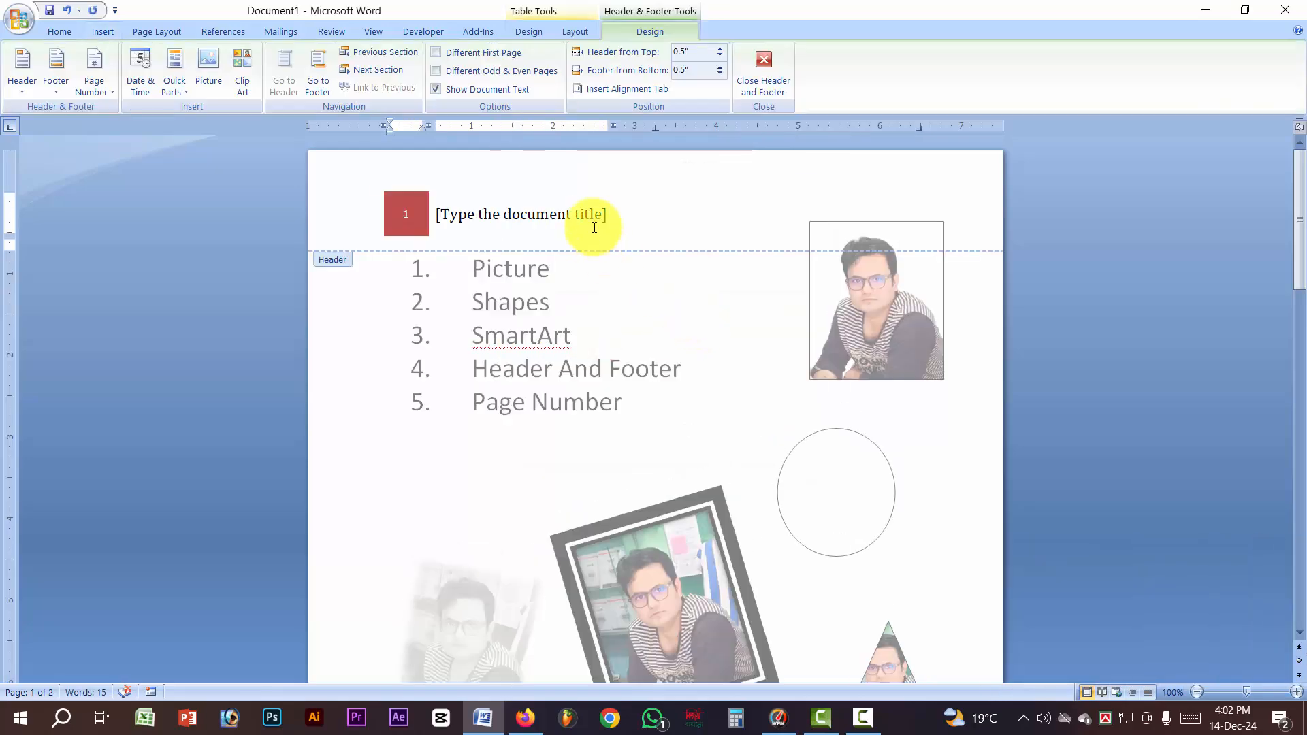
pyautogui.click(591, 219)
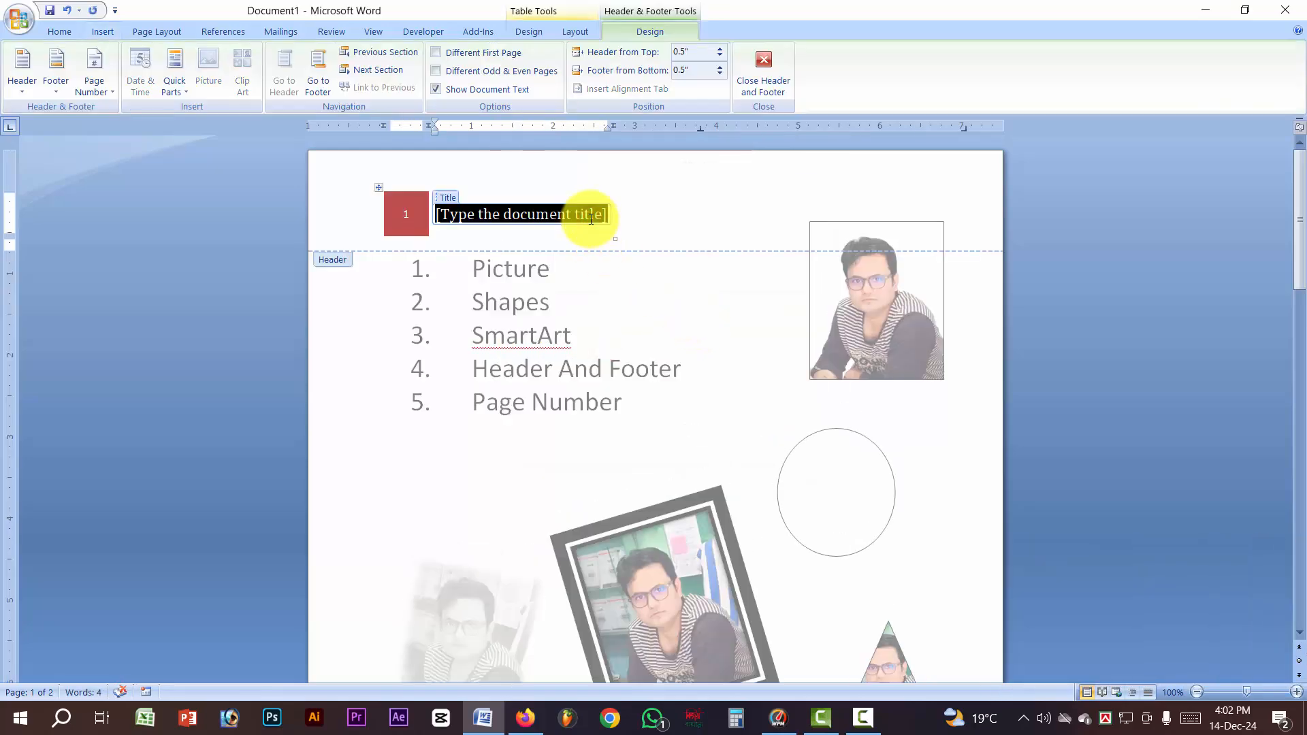
pyautogui.write('ZAKIR COMPUTER CENTER')
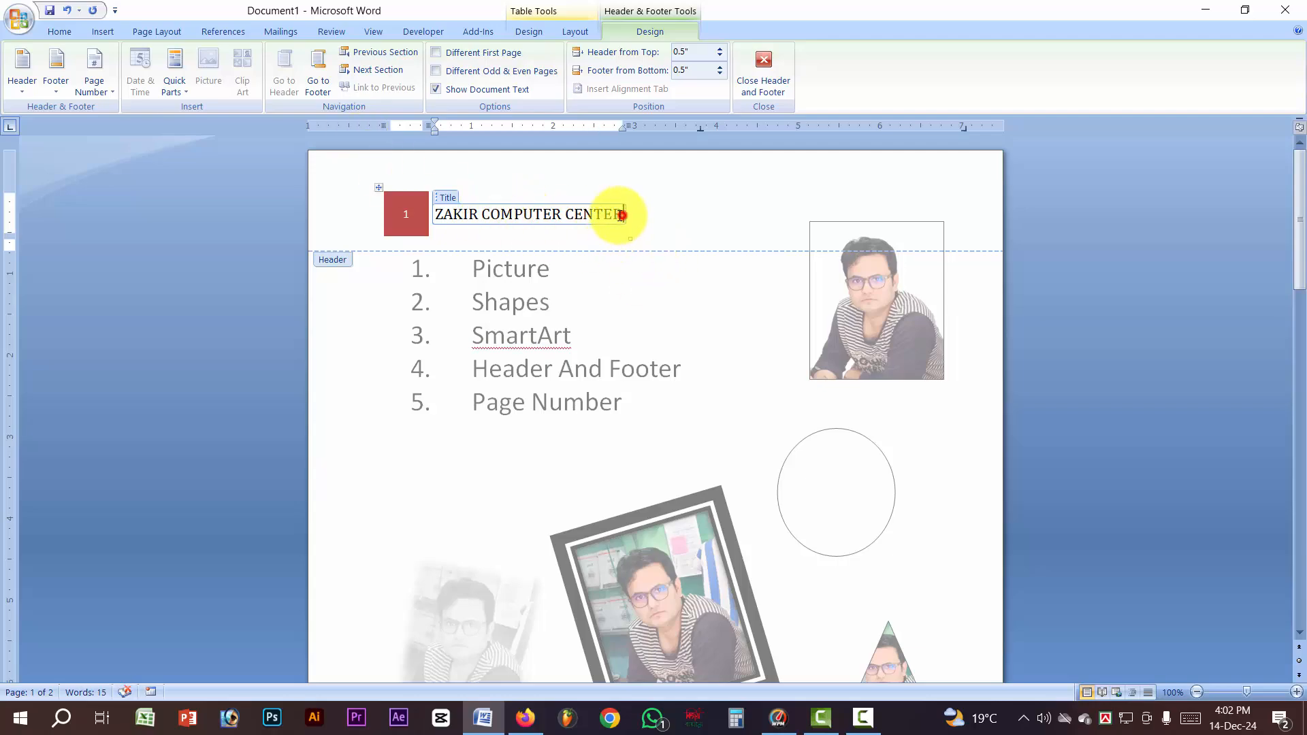
# Enlarge the header title "ZAKIR COMPUTER CENTER" to 26 pt and make it bold
pyautogui.moveTo(620, 216); pyautogui.dragTo(434, 214)
pyautogui.click(68, 32)
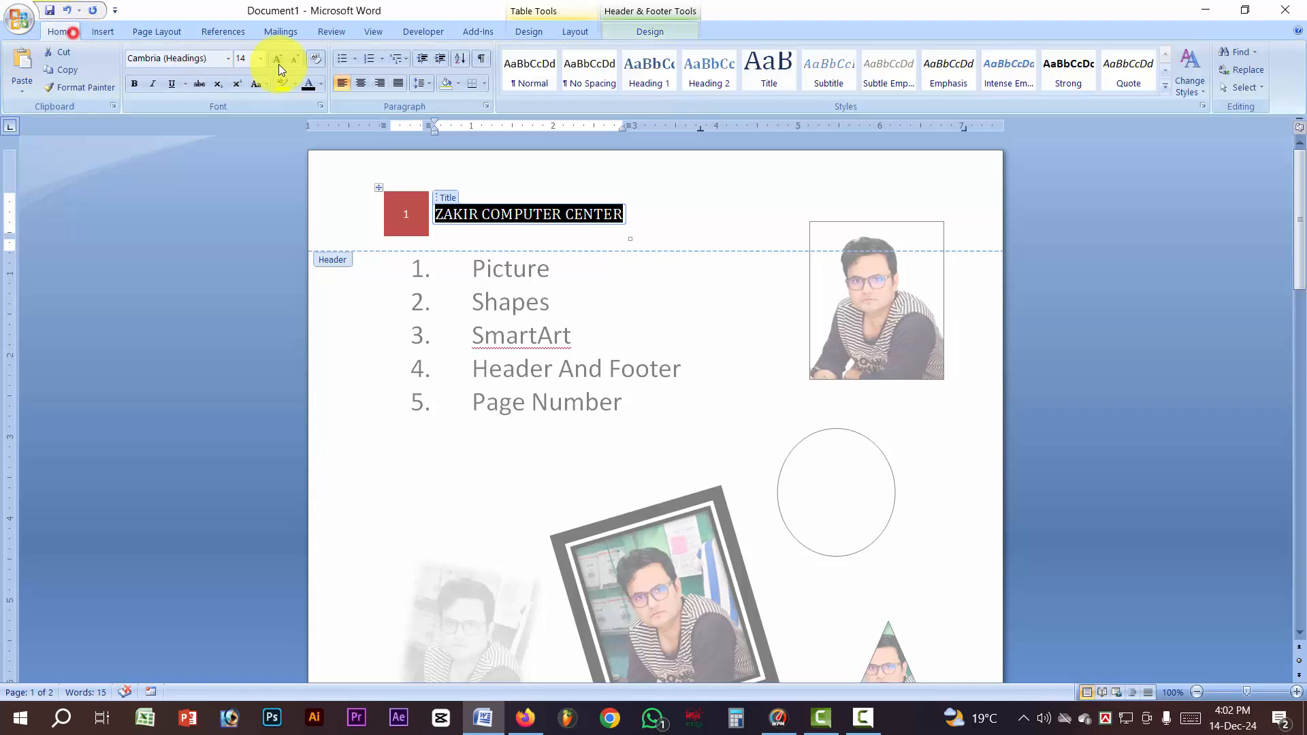
pyautogui.click(279, 59)
pyautogui.click(279, 58)
pyautogui.click(280, 59)
pyautogui.click(279, 59)
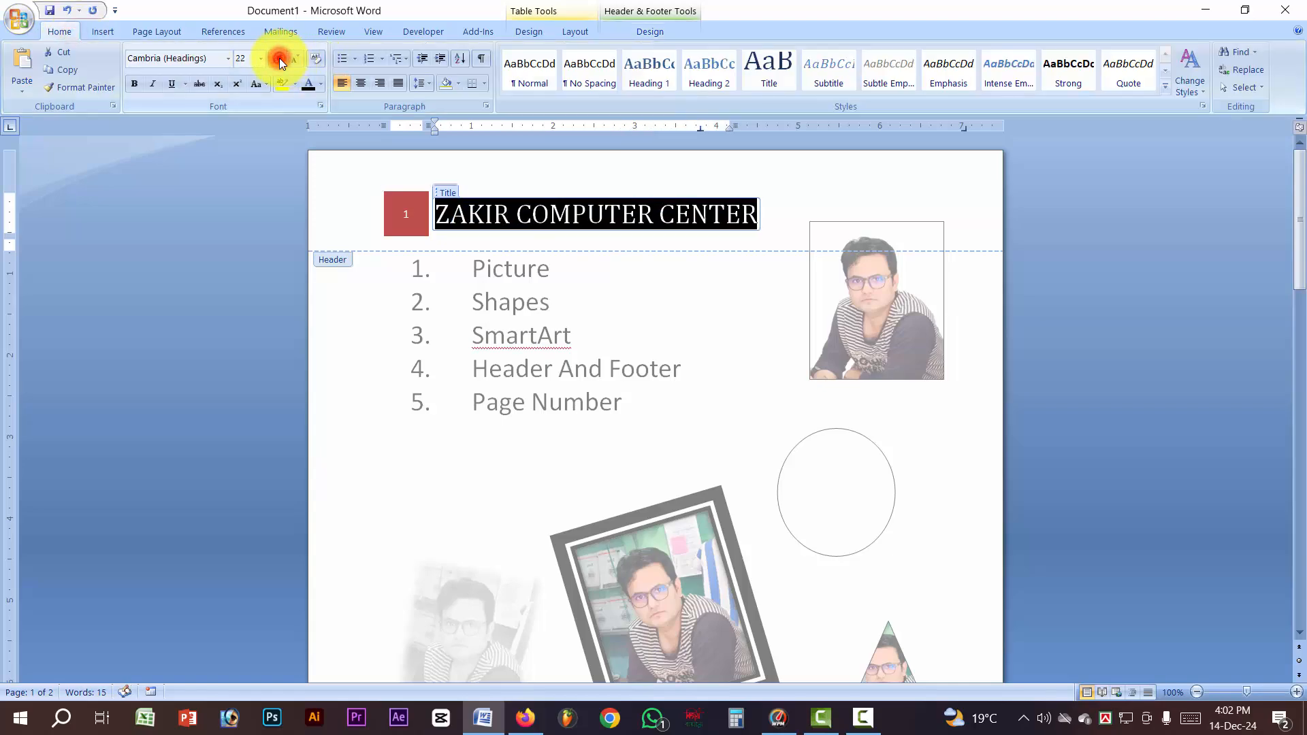
pyautogui.click(279, 59)
pyautogui.click(279, 59)
pyautogui.click(134, 83)
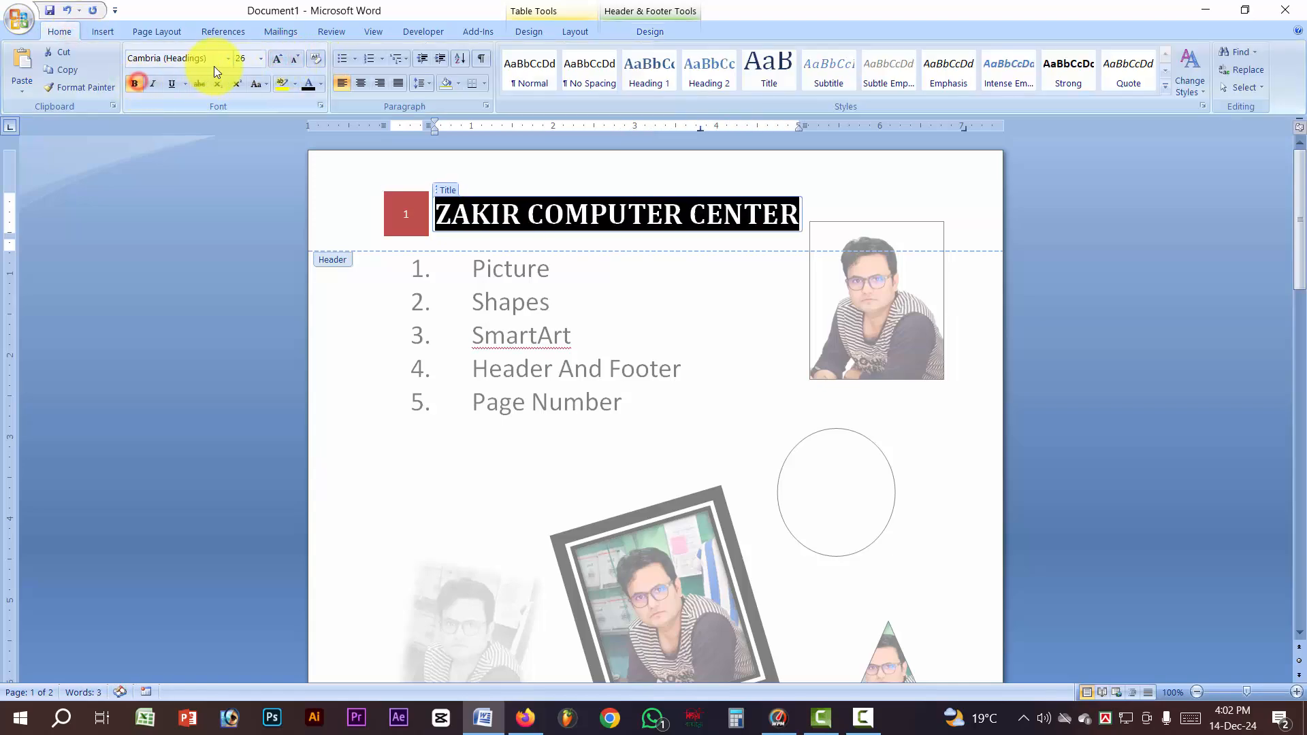
# Set the header title's font to Cooper Black and its colour to standard red, and return to the document body
pyautogui.click(228, 58)
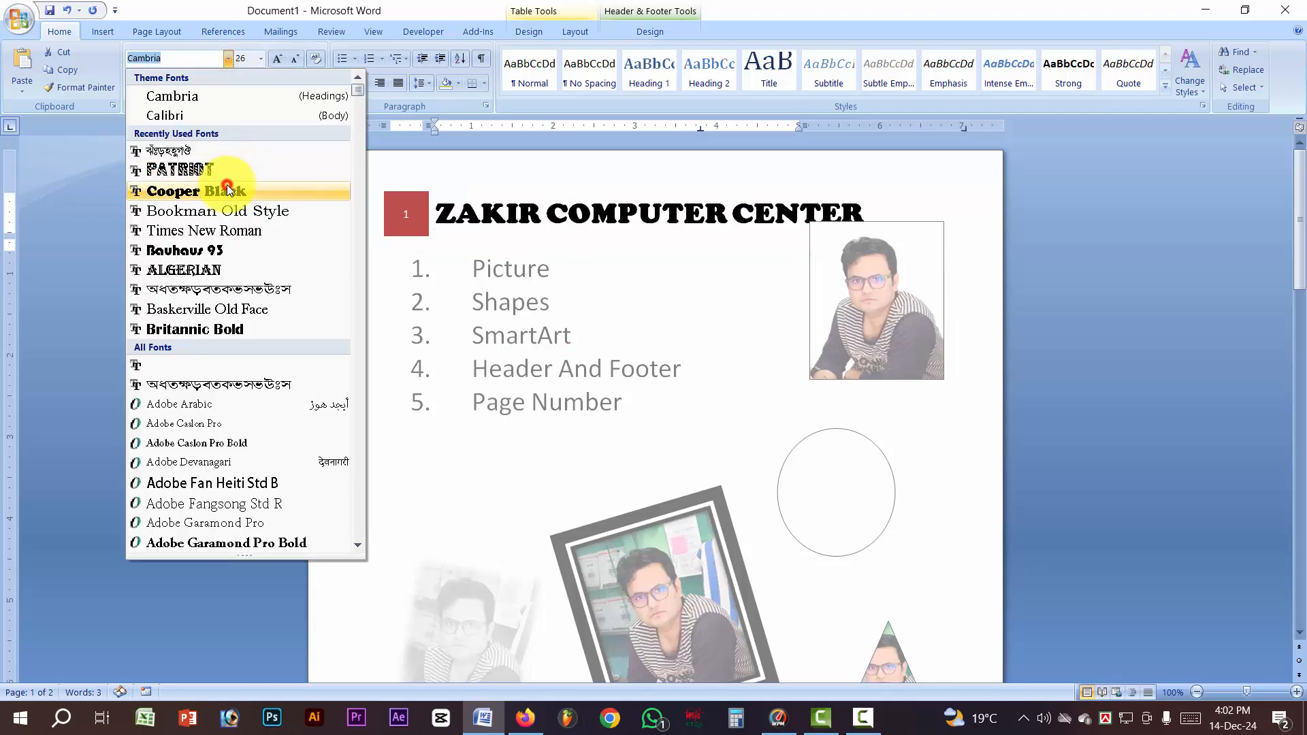
pyautogui.click(228, 189)
pyautogui.click(319, 84)
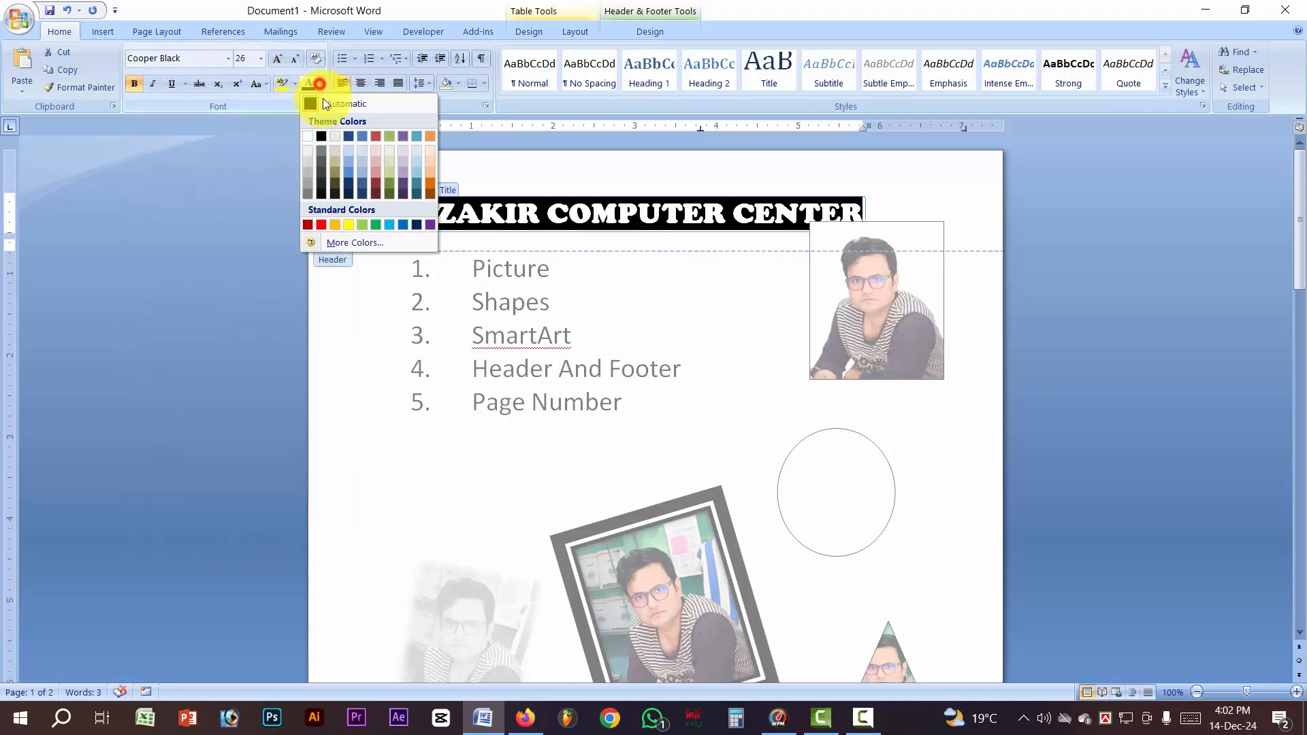
pyautogui.click(319, 225)
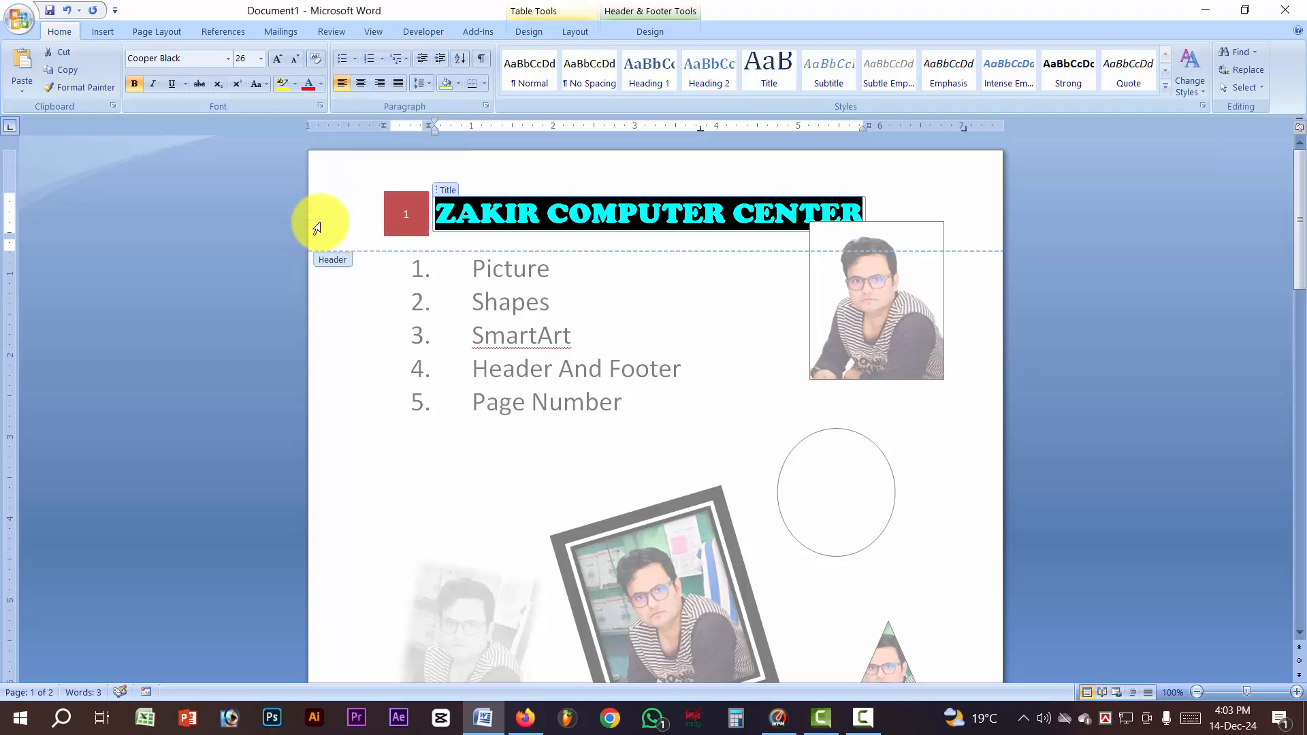
pyautogui.doubleClick(880, 427)
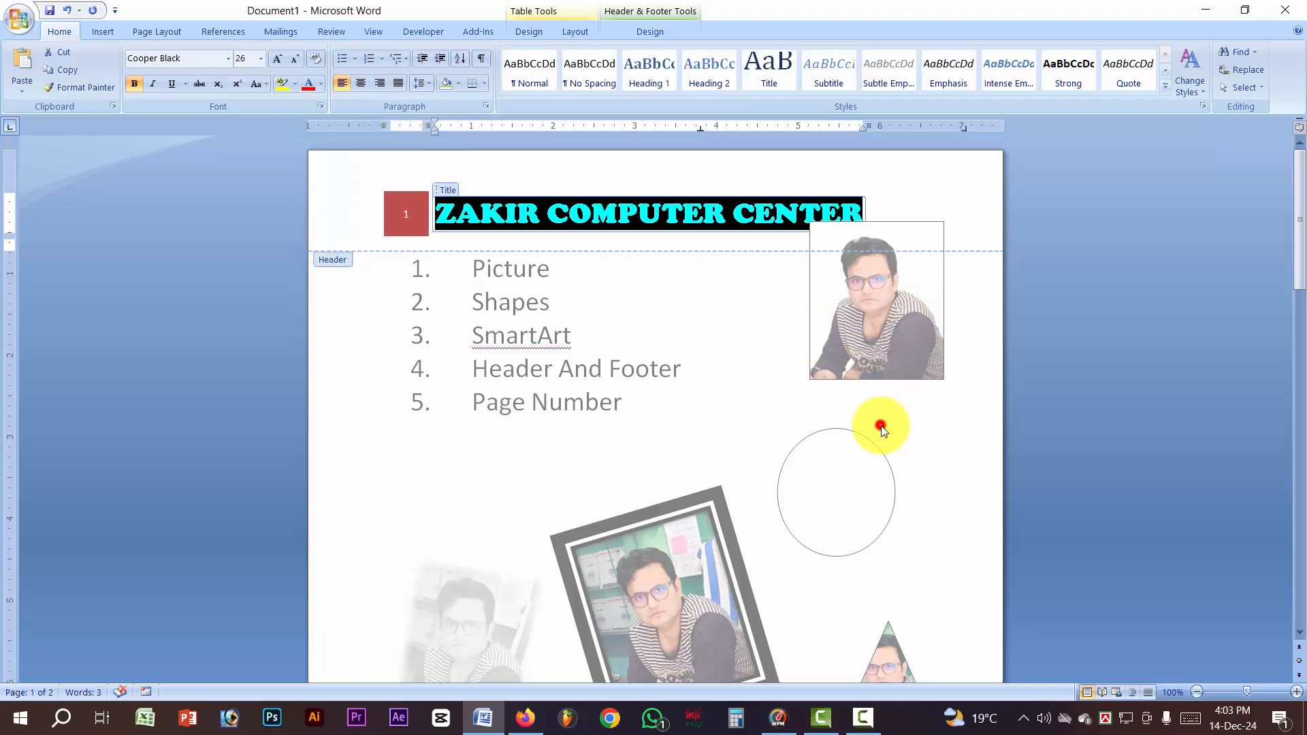
# Move the framed portrait on the first page slightly down and to the right, clear of the header title
pyautogui.click(933, 318)
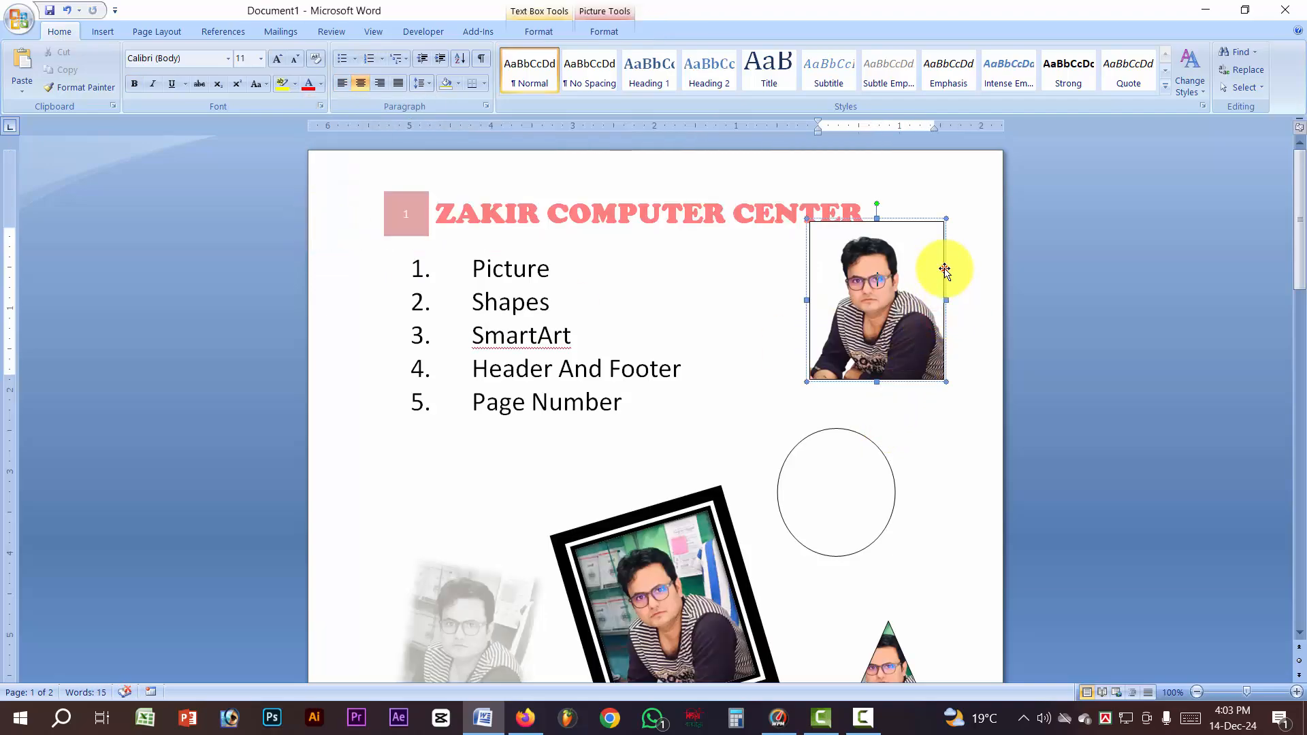
pyautogui.moveTo(943, 269); pyautogui.dragTo(960, 295)
pyautogui.click(747, 299)
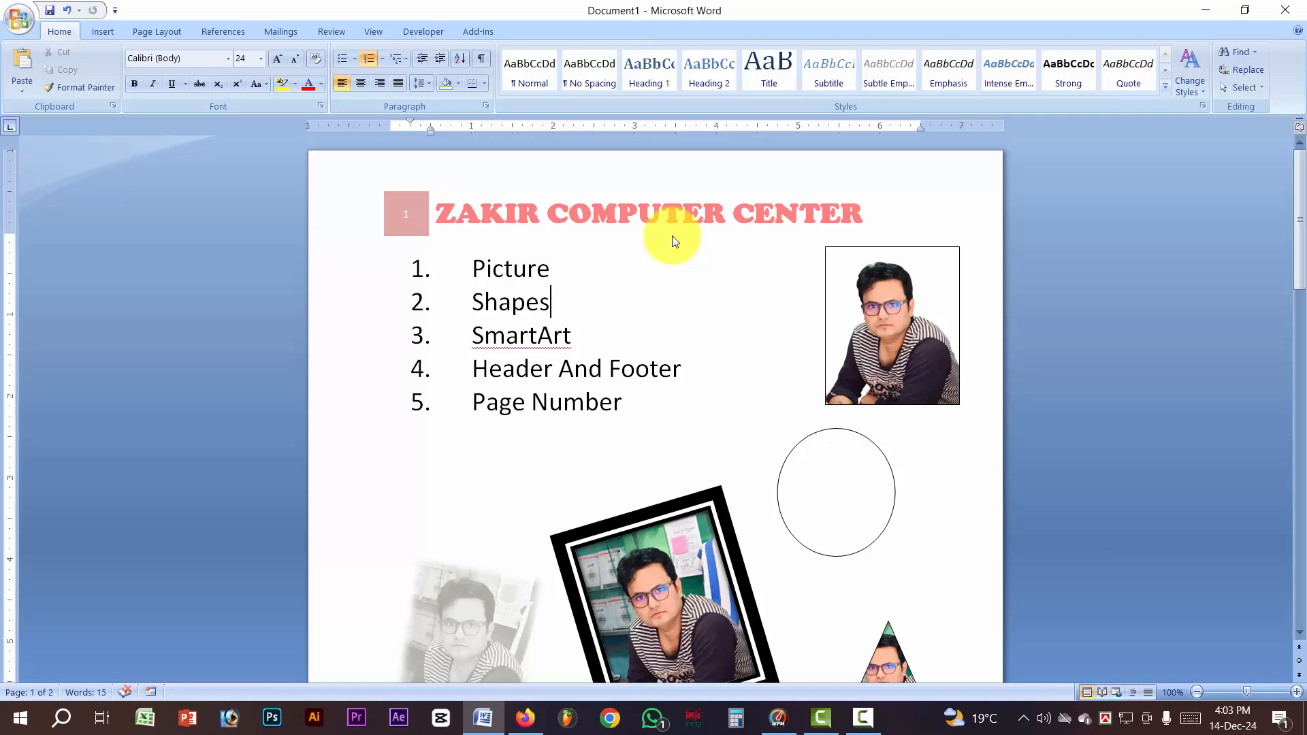
# Add blank pages after the SmartArt page until the document has 13 pages
pyautogui.scroll(-15, 674, 242)
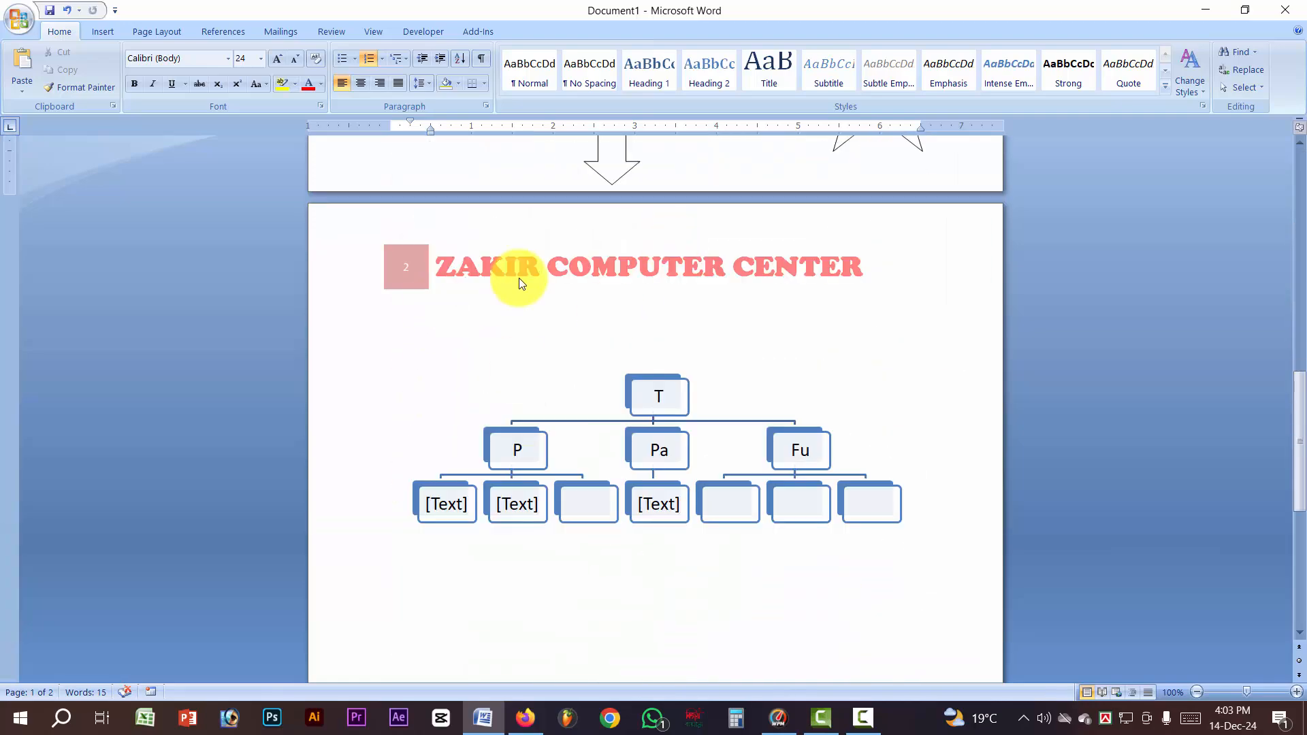
pyautogui.scroll(-8, 521, 283)
pyautogui.click(431, 423)
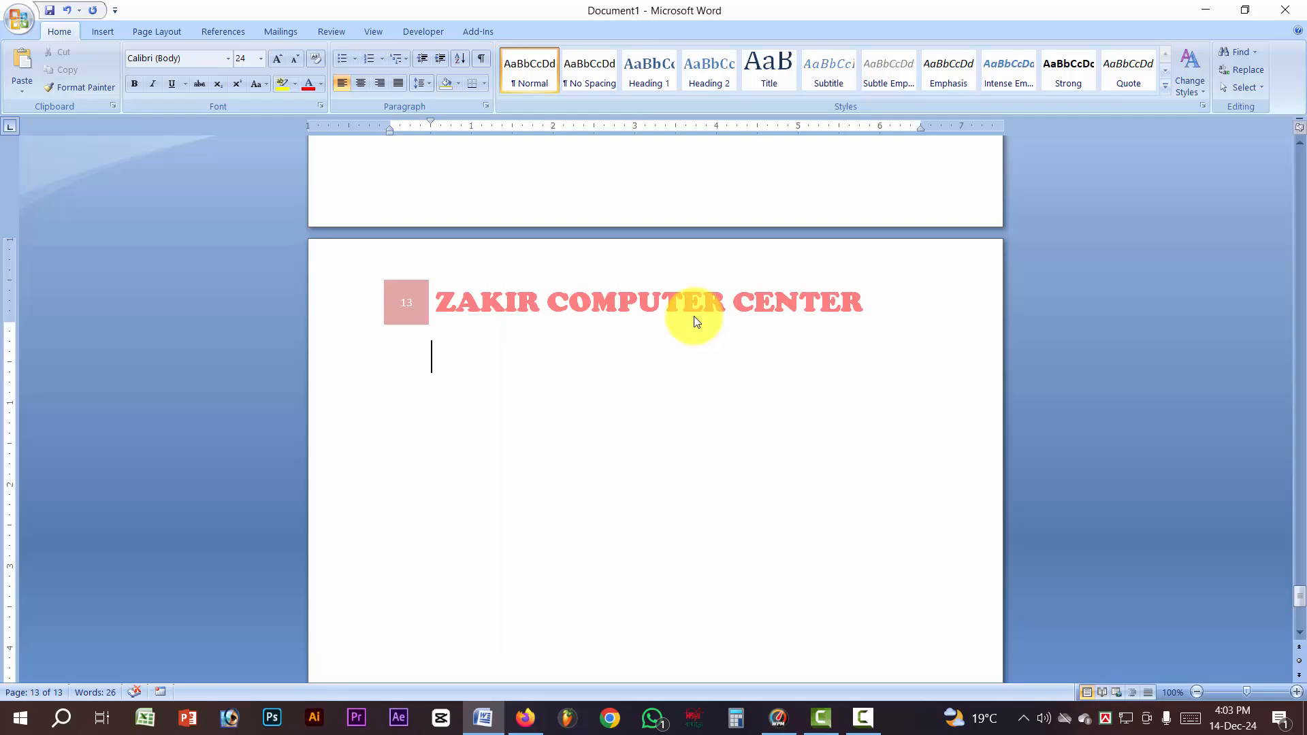
pyautogui.scroll(-6, 648, 304)
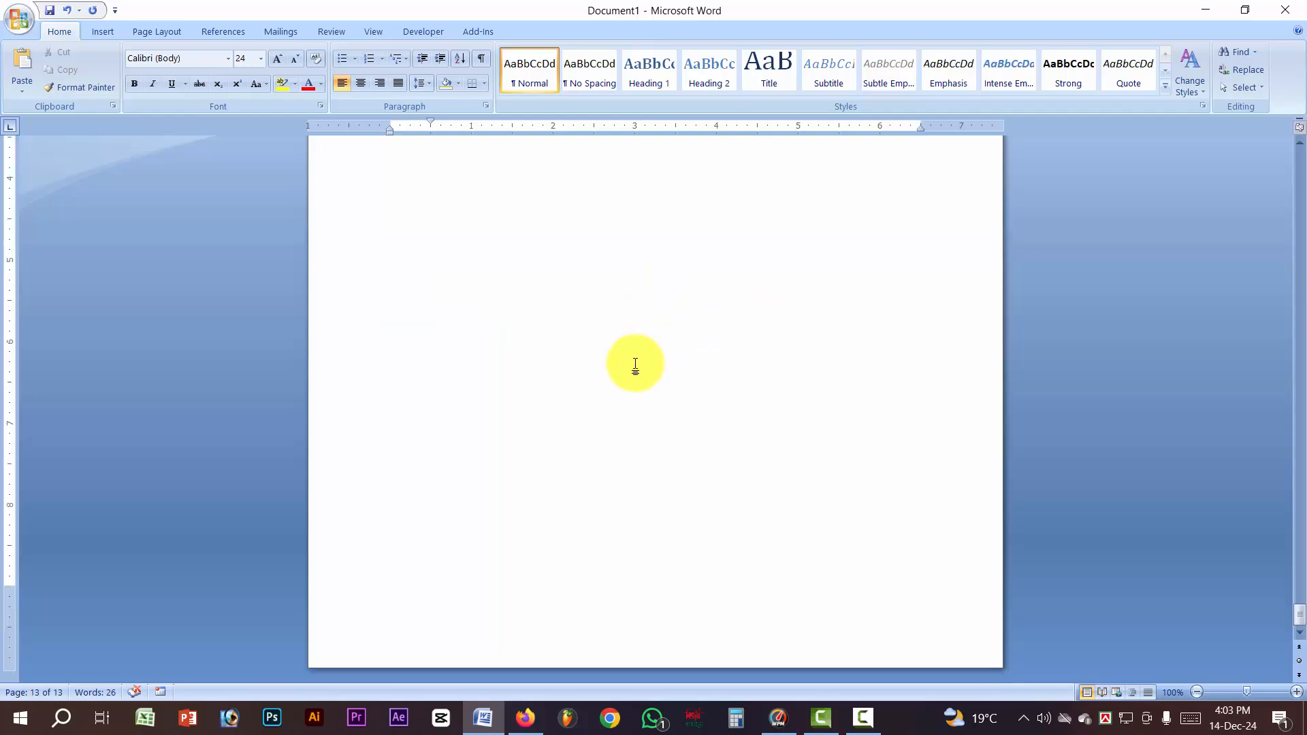
pyautogui.scroll(4, 635, 365)
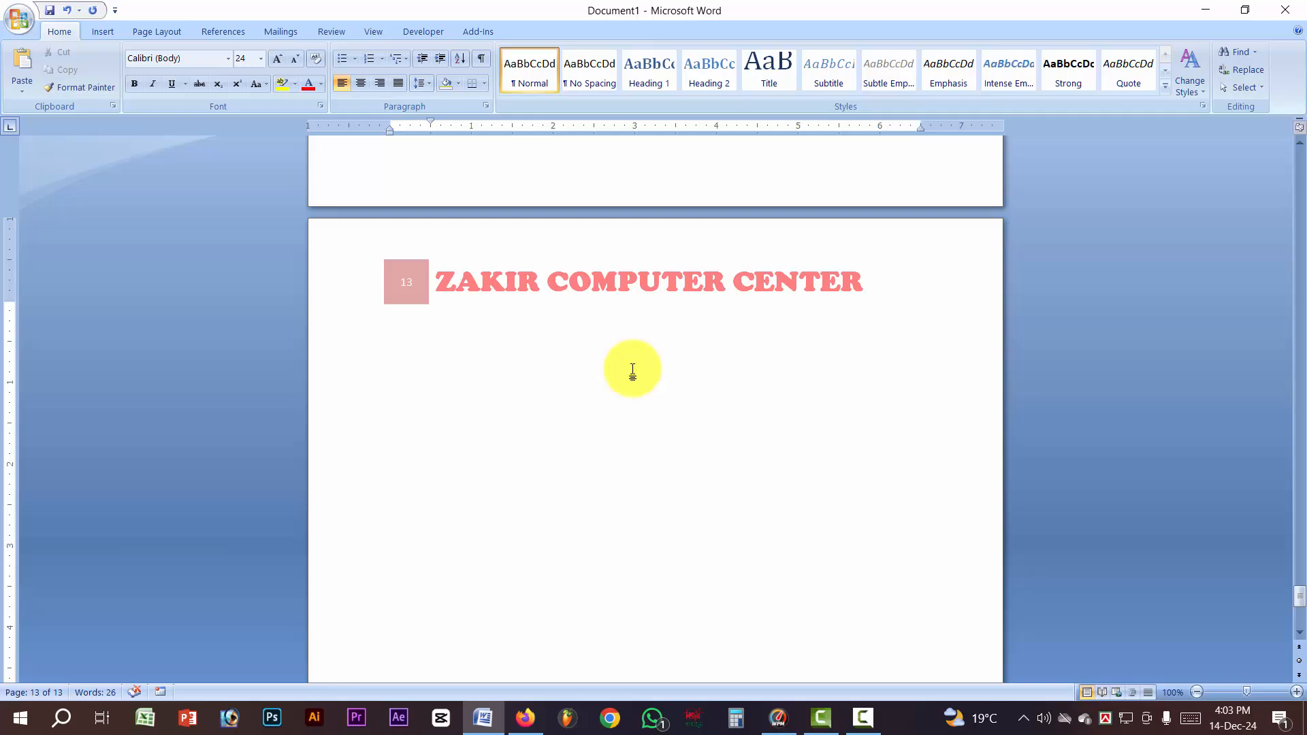
# Enter "NARA" as centred text in the footer and return to the document body
pyautogui.doubleClick(606, 277)
pyautogui.scroll(-4, 544, 400)
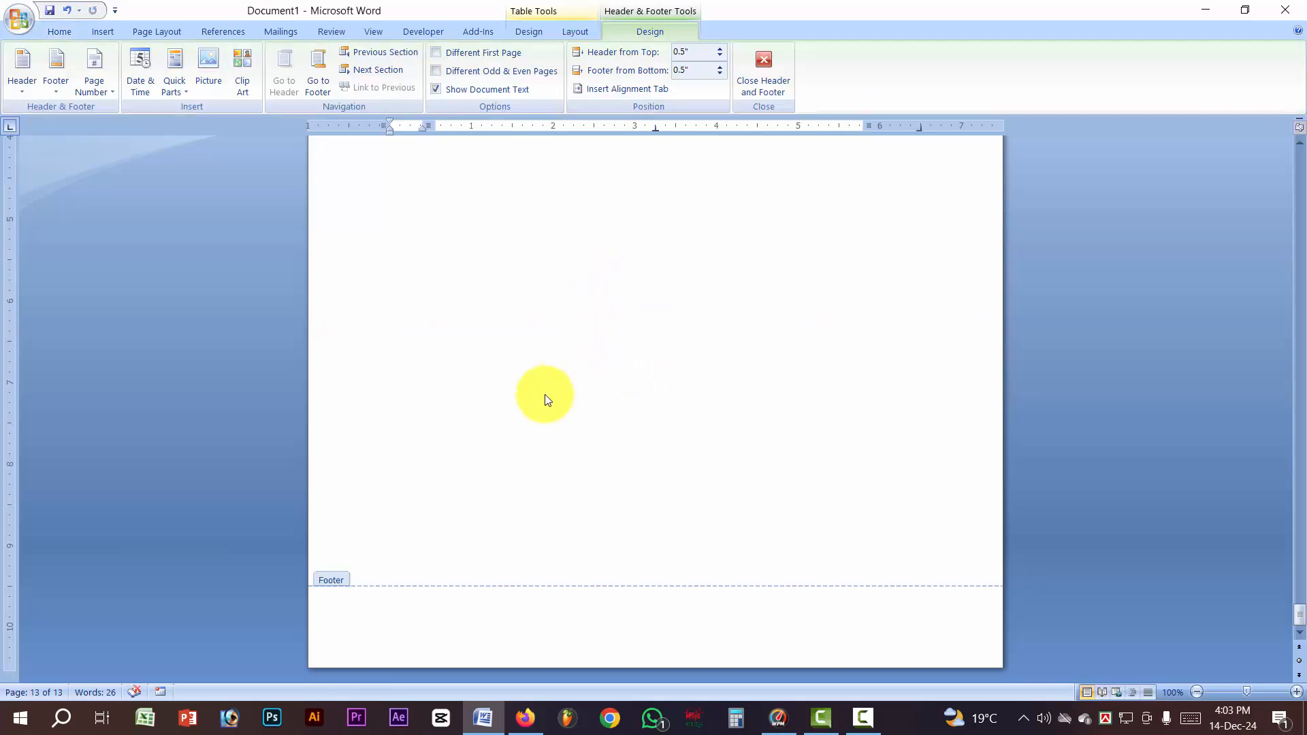
pyautogui.click(418, 613)
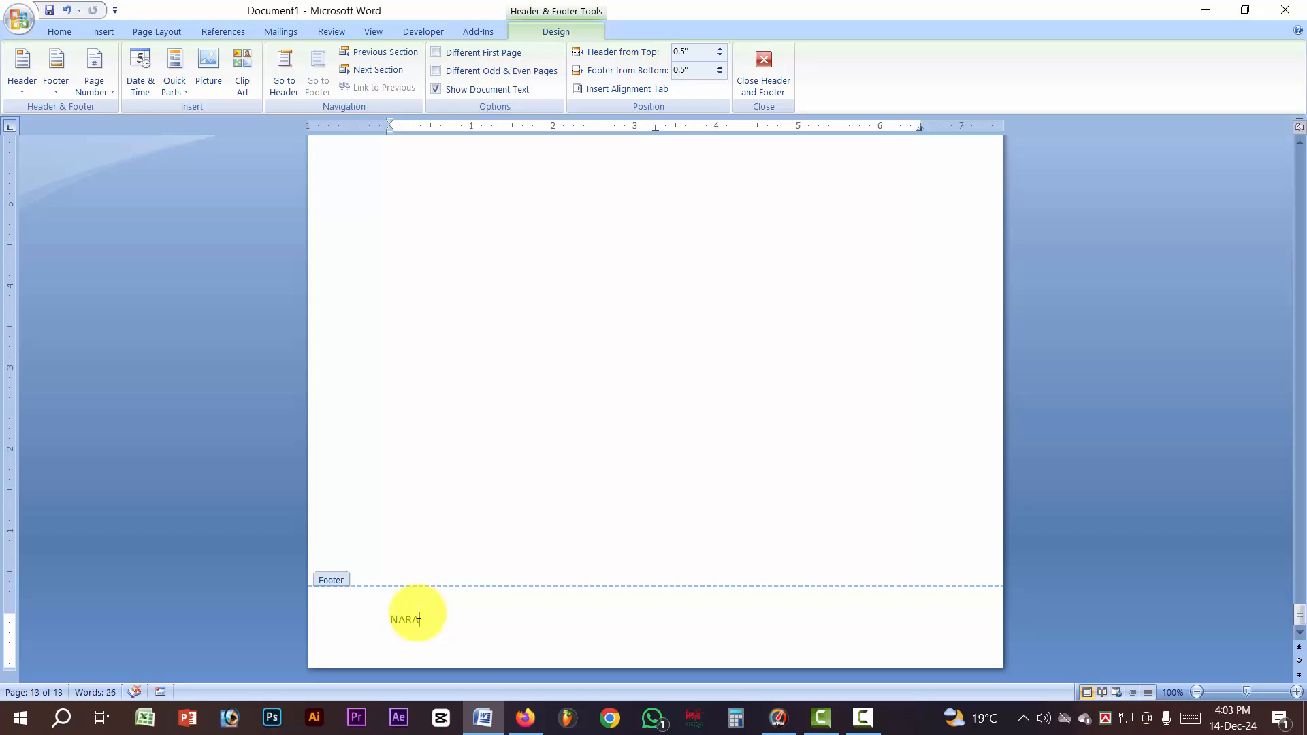
pyautogui.doubleClick(773, 387)
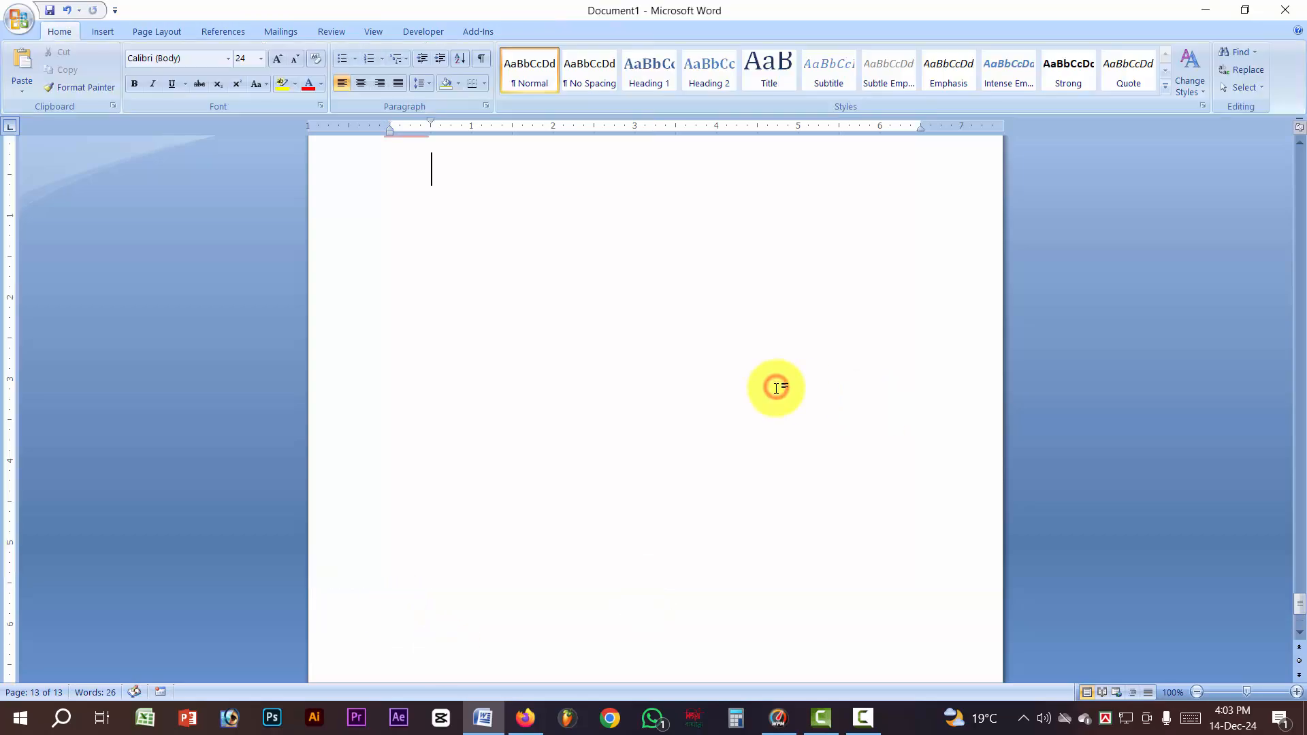
# Review the header, page numbers and footer across the document's pages, briefly reopening the header area on page 3
pyautogui.scroll(3, 780, 436)
pyautogui.scroll(6, 653, 324)
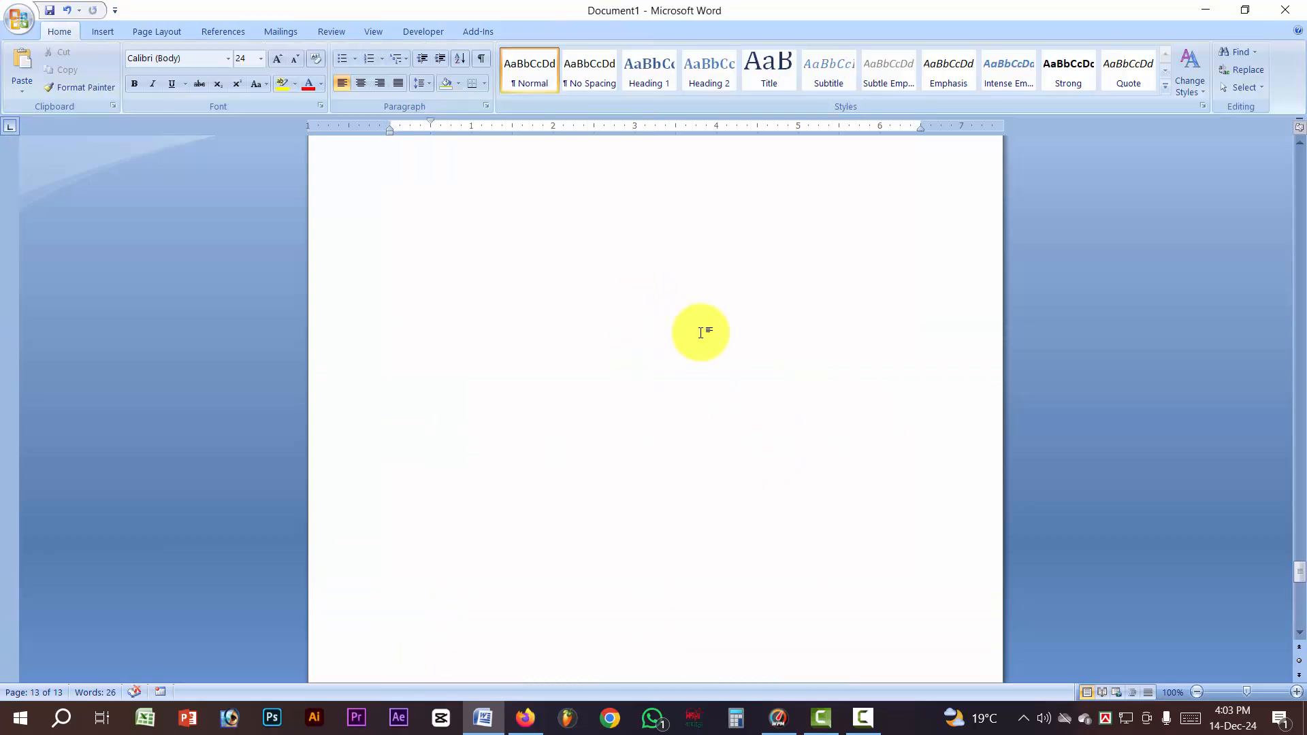
pyautogui.scroll(-5, 700, 329)
pyautogui.scroll(5, 700, 332)
pyautogui.scroll(-5, 700, 332)
pyautogui.scroll(6, 700, 332)
pyautogui.scroll(-5, 700, 332)
pyautogui.scroll(6, 700, 333)
pyautogui.scroll(-5, 700, 332)
pyautogui.scroll(5, 700, 332)
pyautogui.scroll(-5, 646, 339)
pyautogui.scroll(5, 646, 339)
pyautogui.scroll(-5, 646, 339)
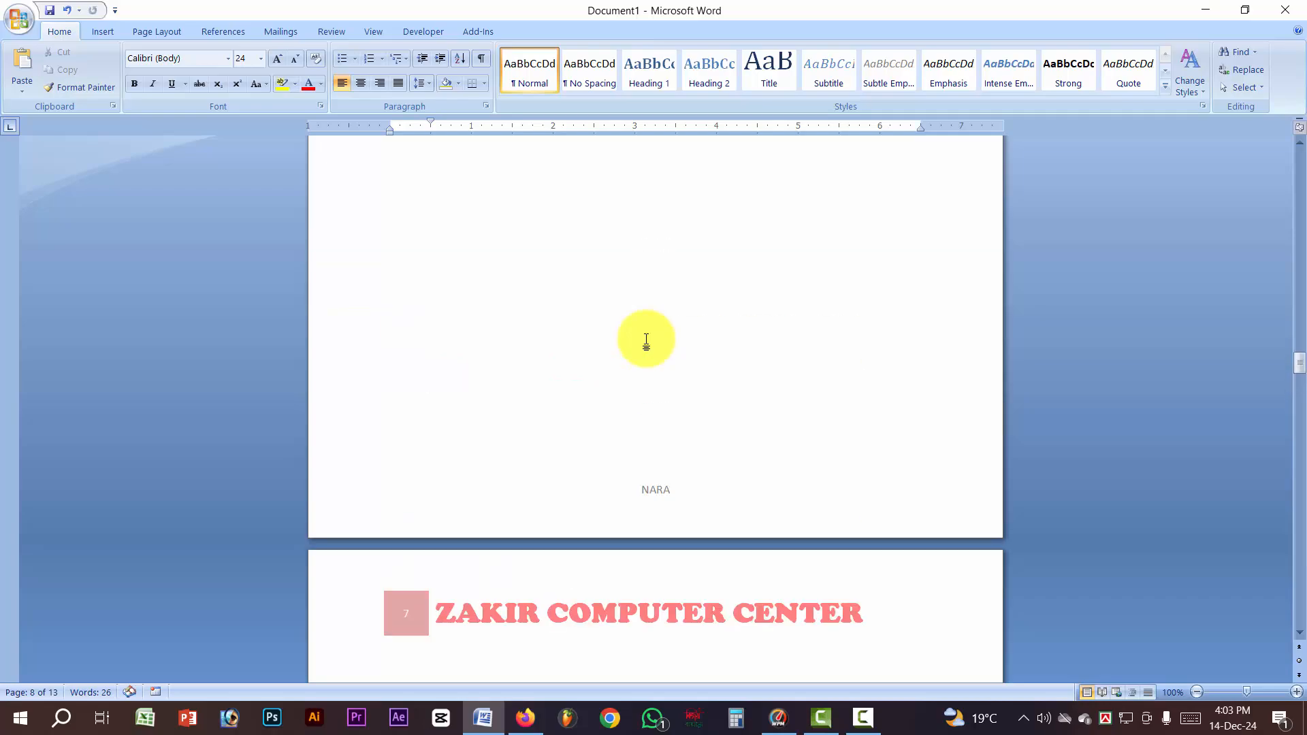
pyautogui.scroll(5, 646, 339)
pyautogui.scroll(-5, 645, 339)
pyautogui.scroll(6, 646, 339)
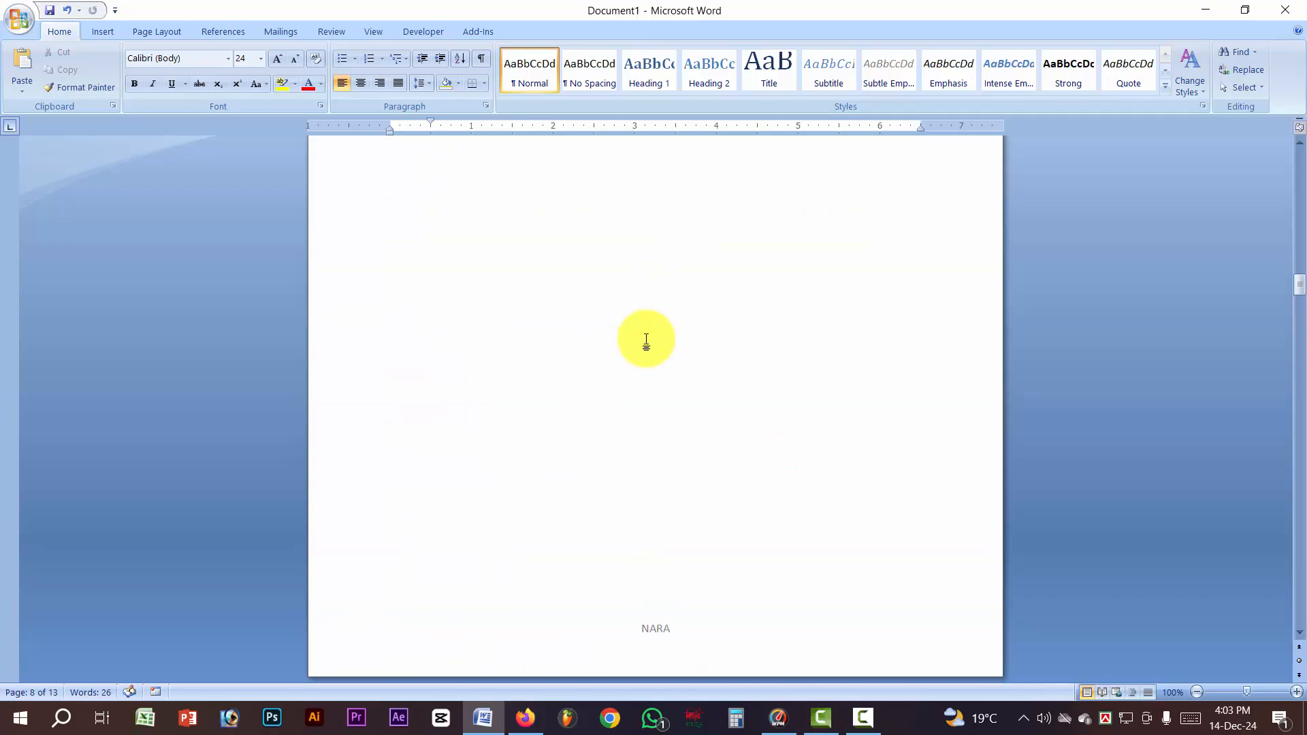
pyautogui.scroll(-5, 646, 339)
pyautogui.scroll(3, 645, 339)
pyautogui.scroll(-5, 646, 339)
pyautogui.scroll(6, 648, 338)
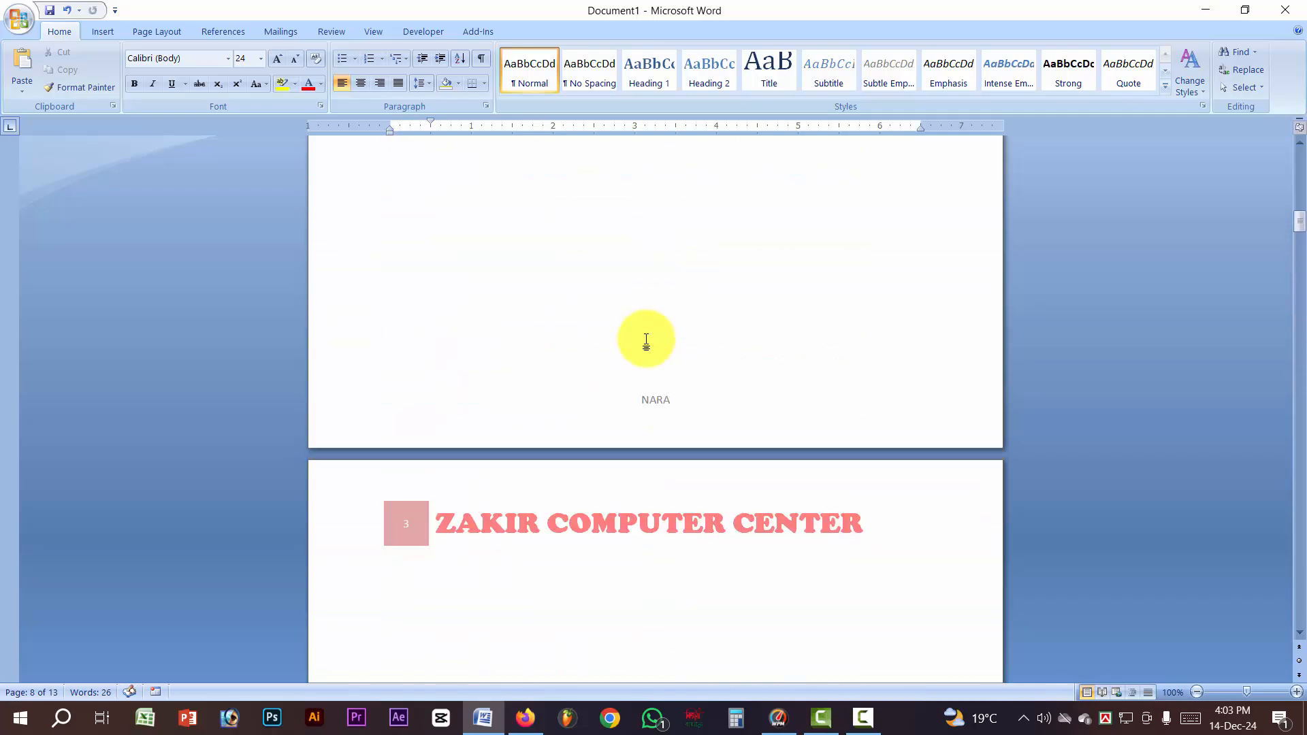
pyautogui.scroll(-2, 648, 391)
pyautogui.doubleClick(591, 479)
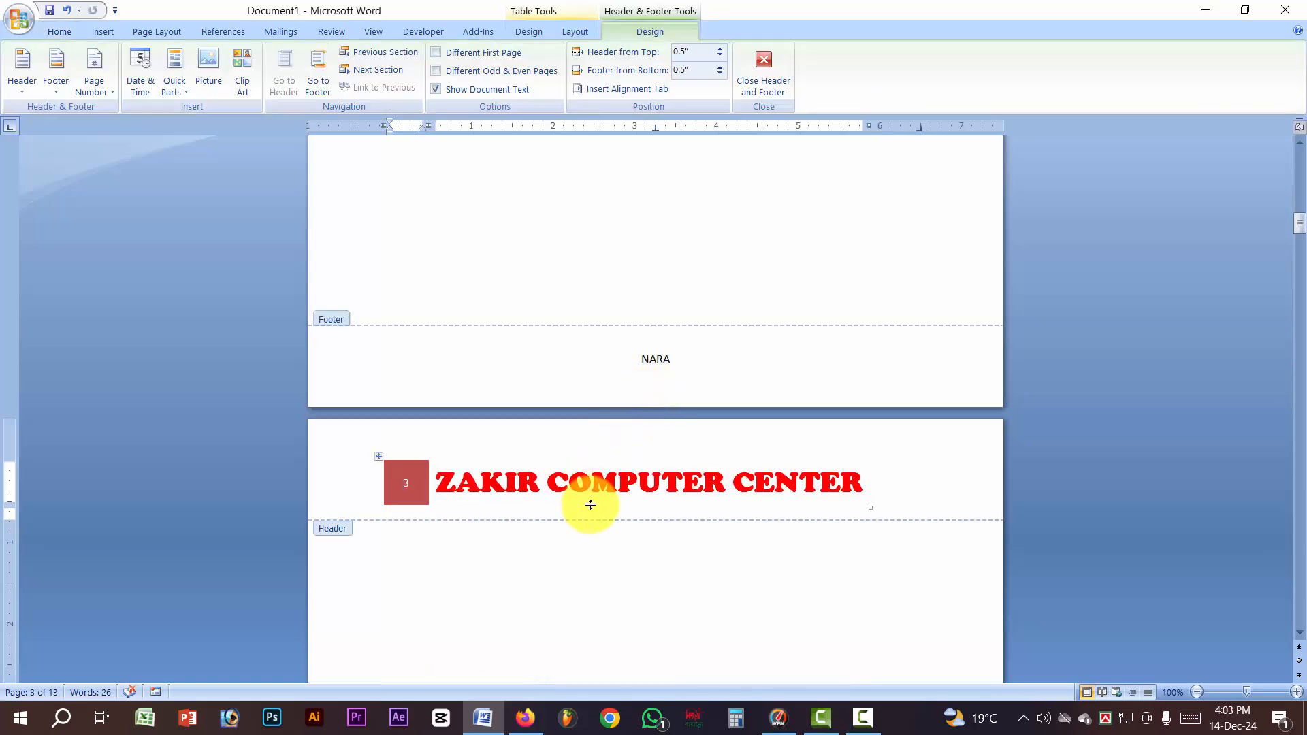
pyautogui.doubleClick(732, 243)
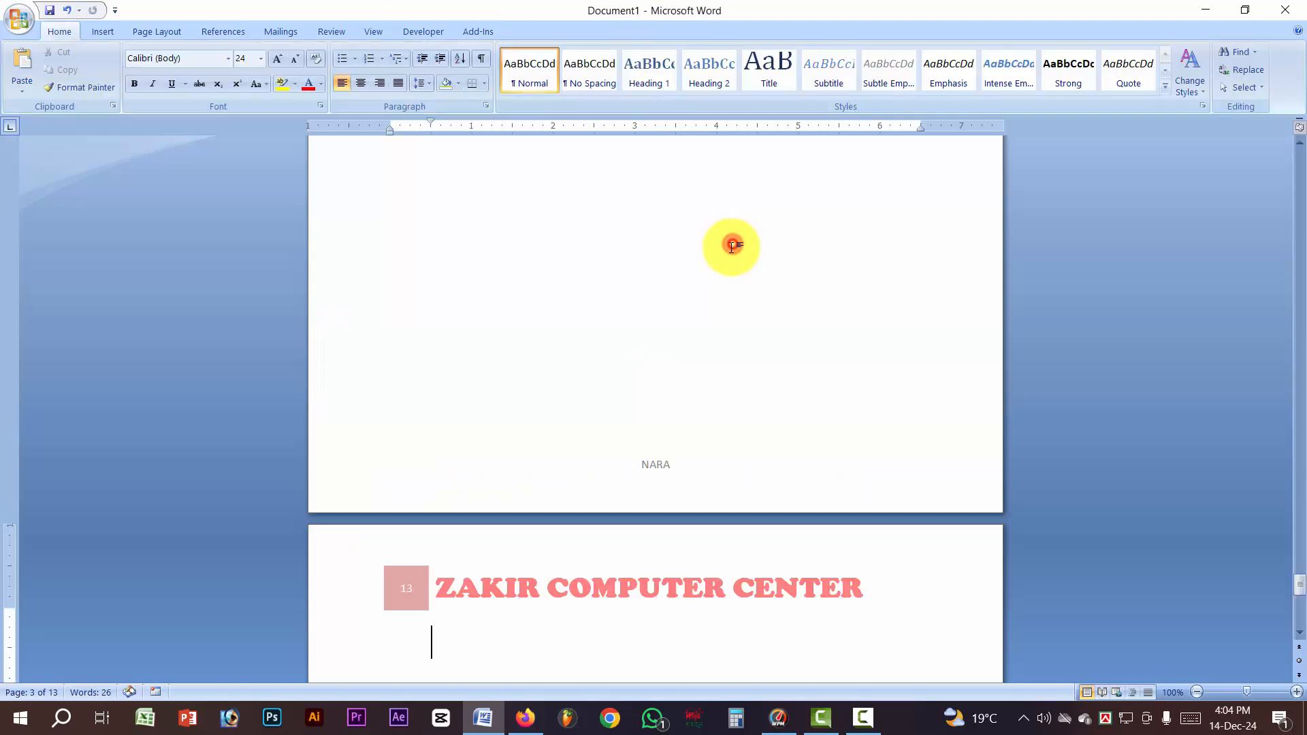
# Remove the header from the document
pyautogui.click(97, 29)
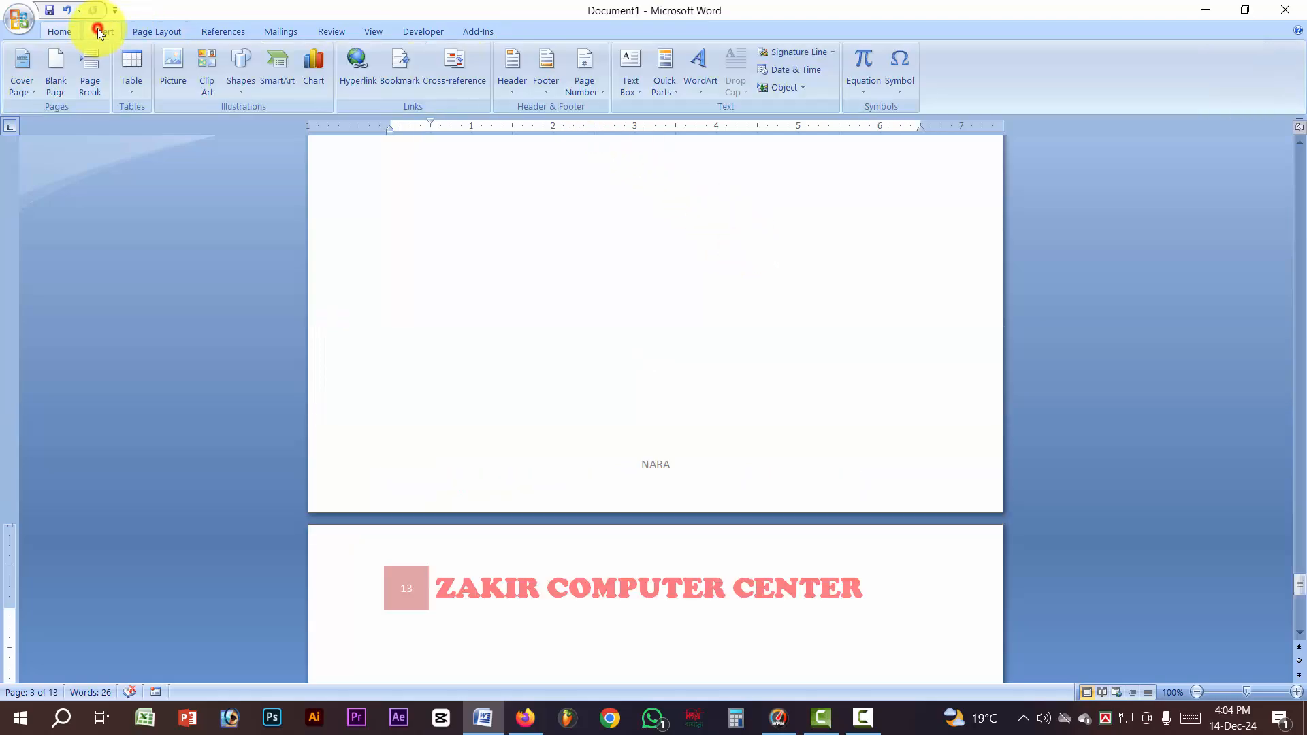
pyautogui.click(512, 95)
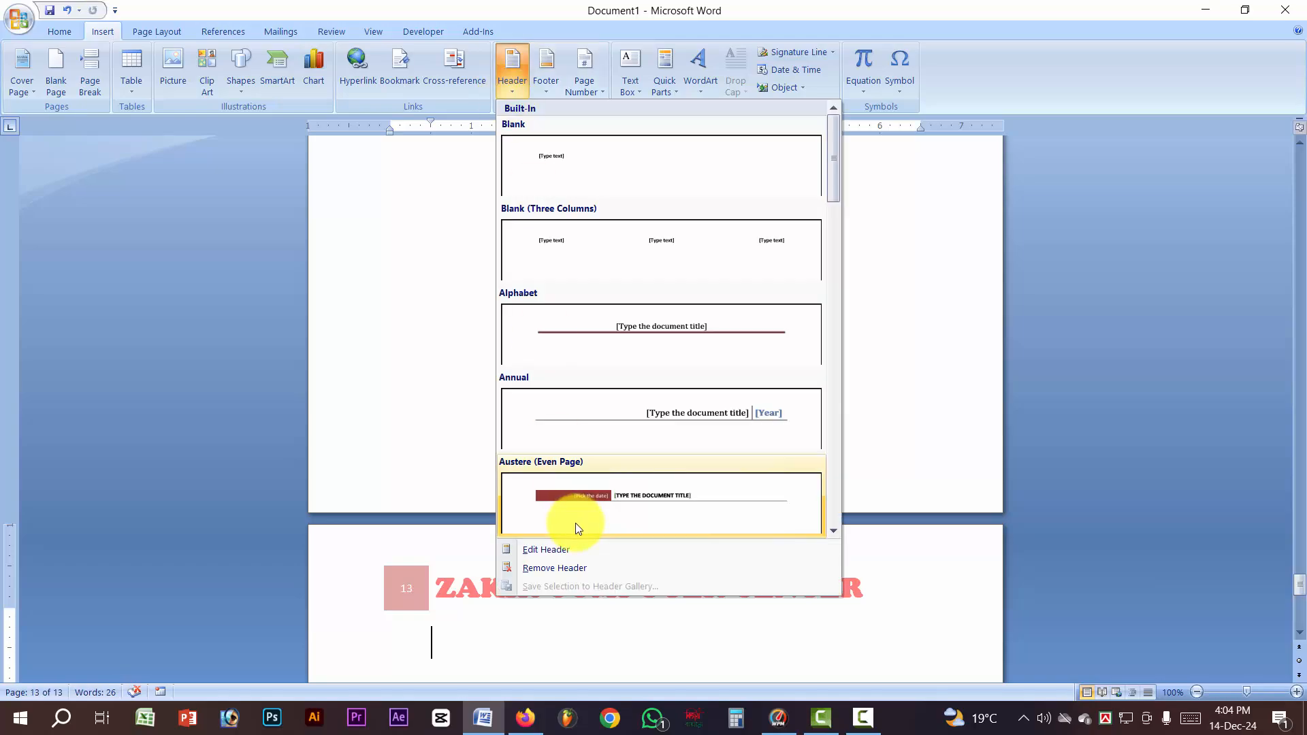
pyautogui.click(577, 569)
# Try removing the footer from the document and undo that removal
pyautogui.click(545, 83)
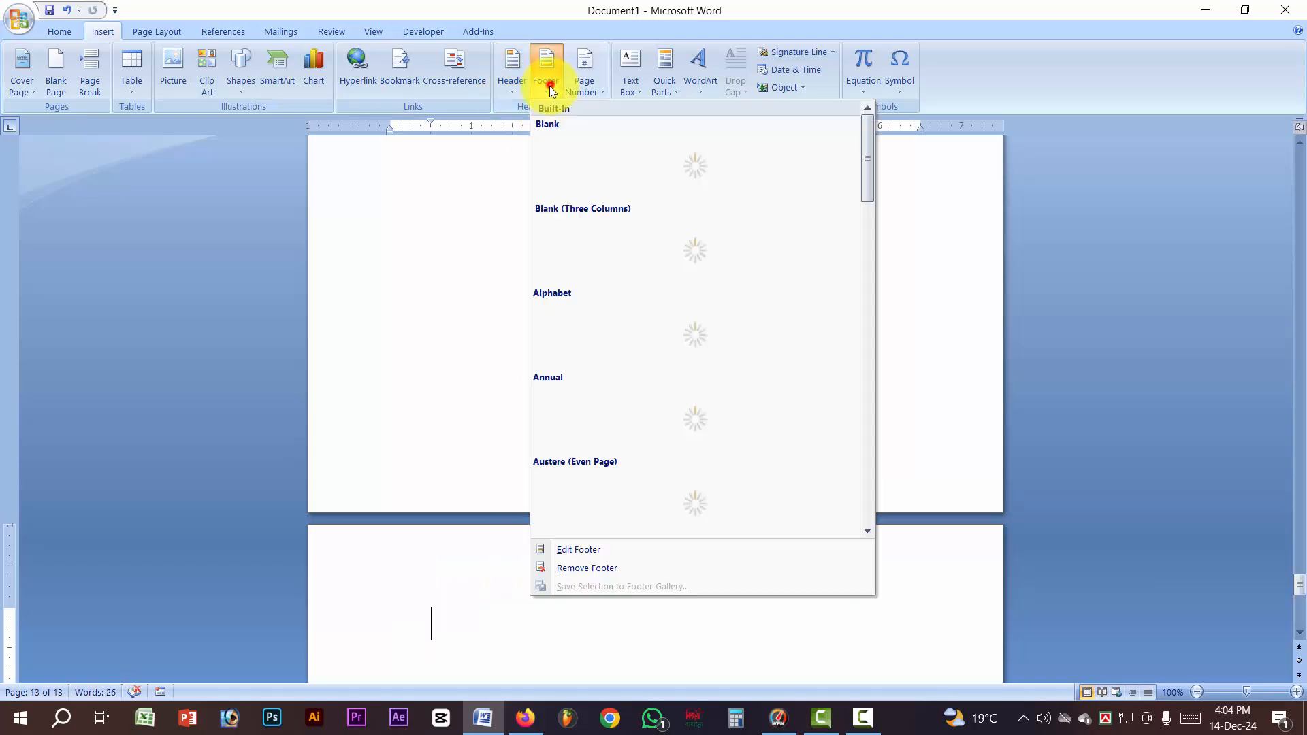
pyautogui.click(605, 564)
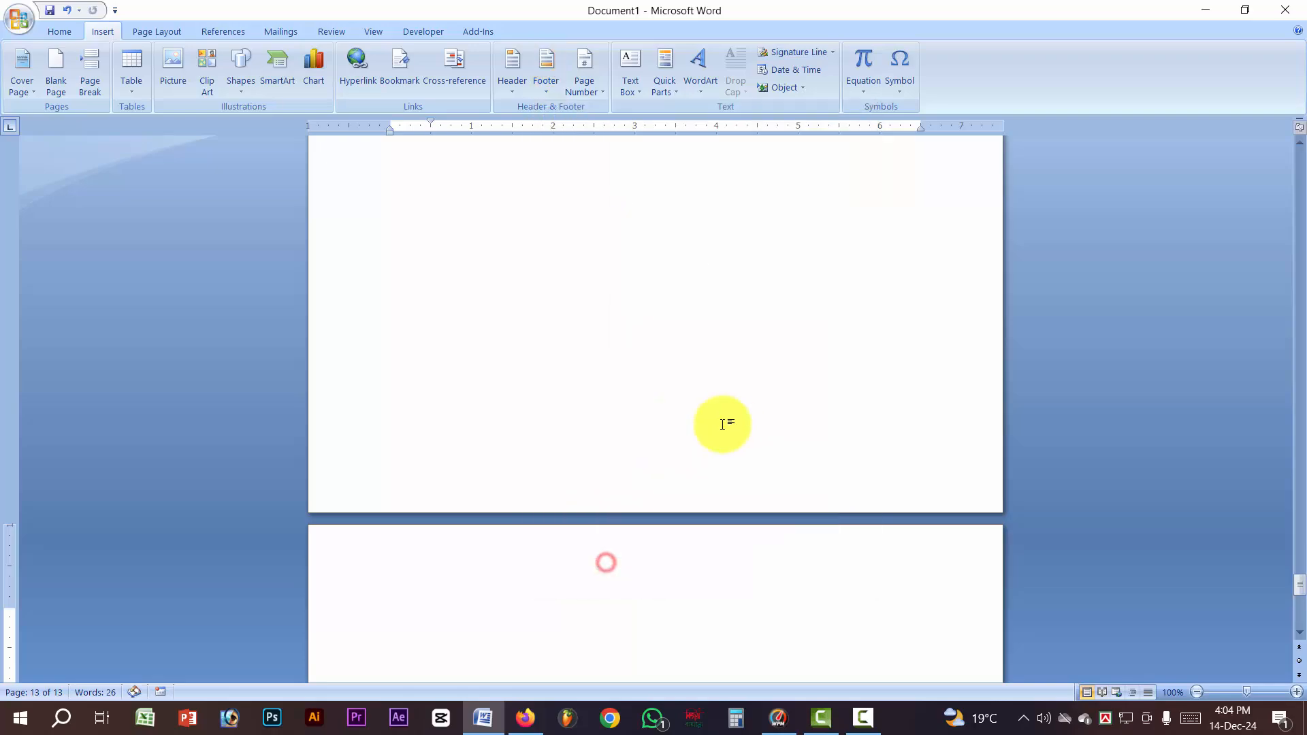
pyautogui.click(65, 9)
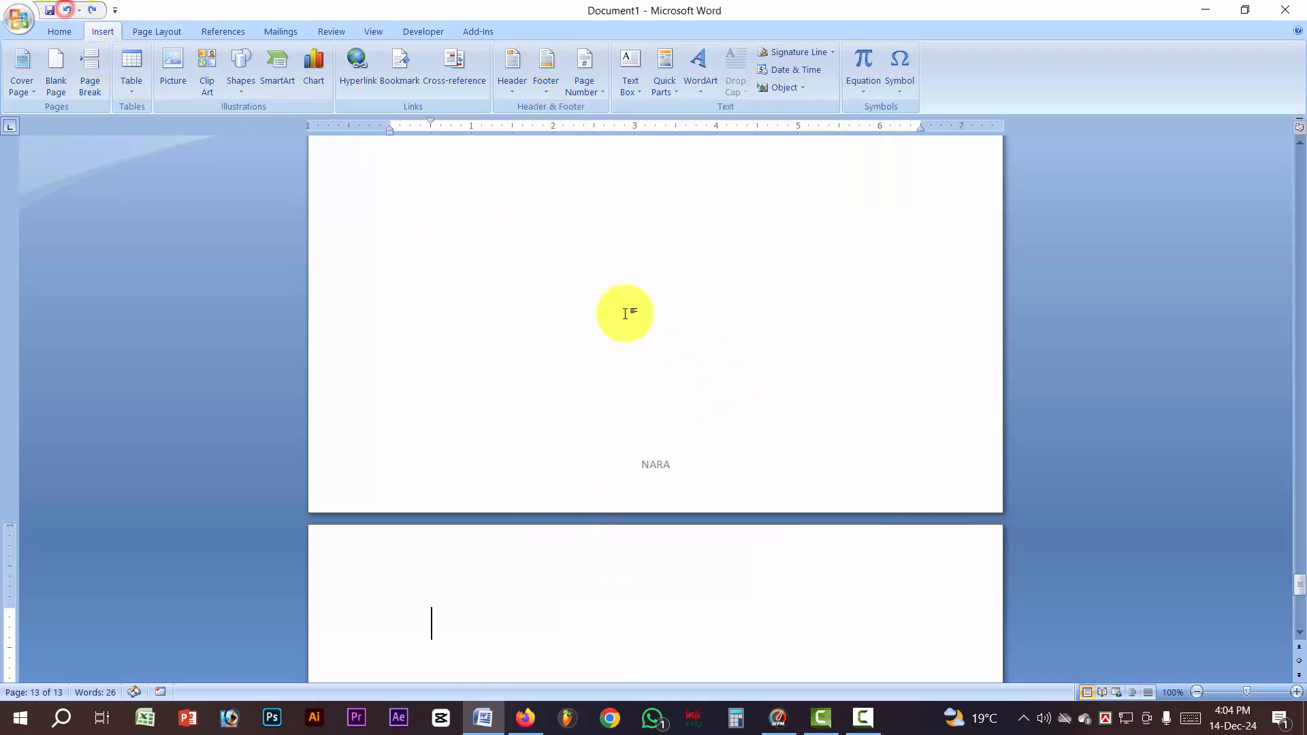
# Undo the header removal and go to the top of page 12
pyautogui.click(71, 8)
pyautogui.scroll(-7, 679, 286)
pyautogui.scroll(3, 729, 379)
pyautogui.click(606, 564)
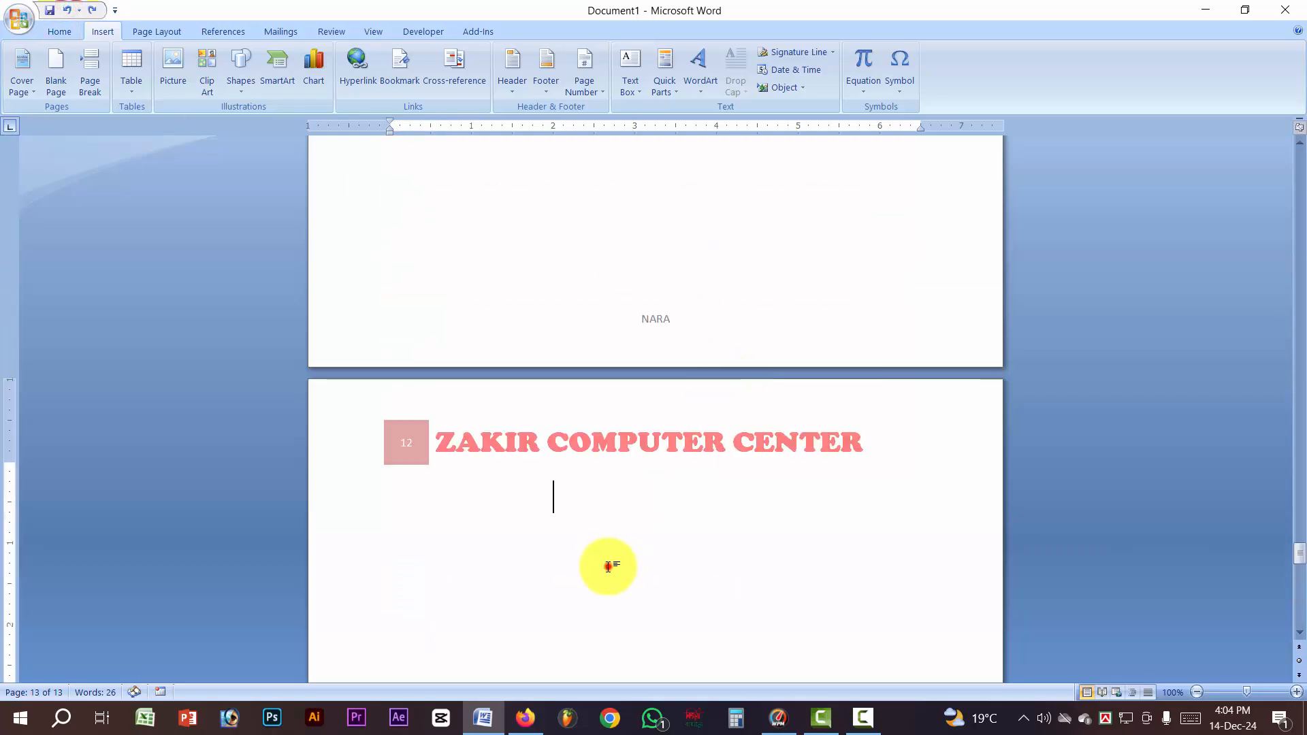
# Open the header on page 12, delete its title text and page number, and cut the remaining header table
pyautogui.doubleClick(628, 447)
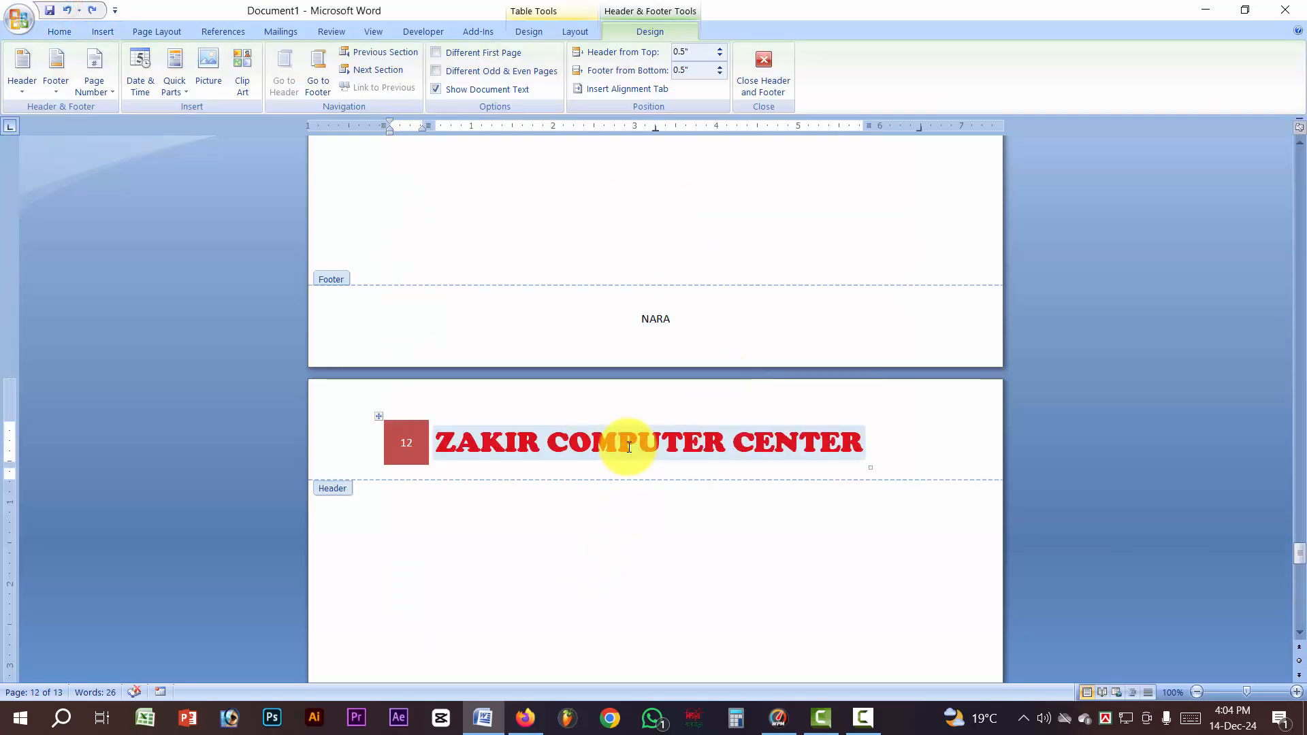
pyautogui.moveTo(889, 444); pyautogui.dragTo(27, 434)
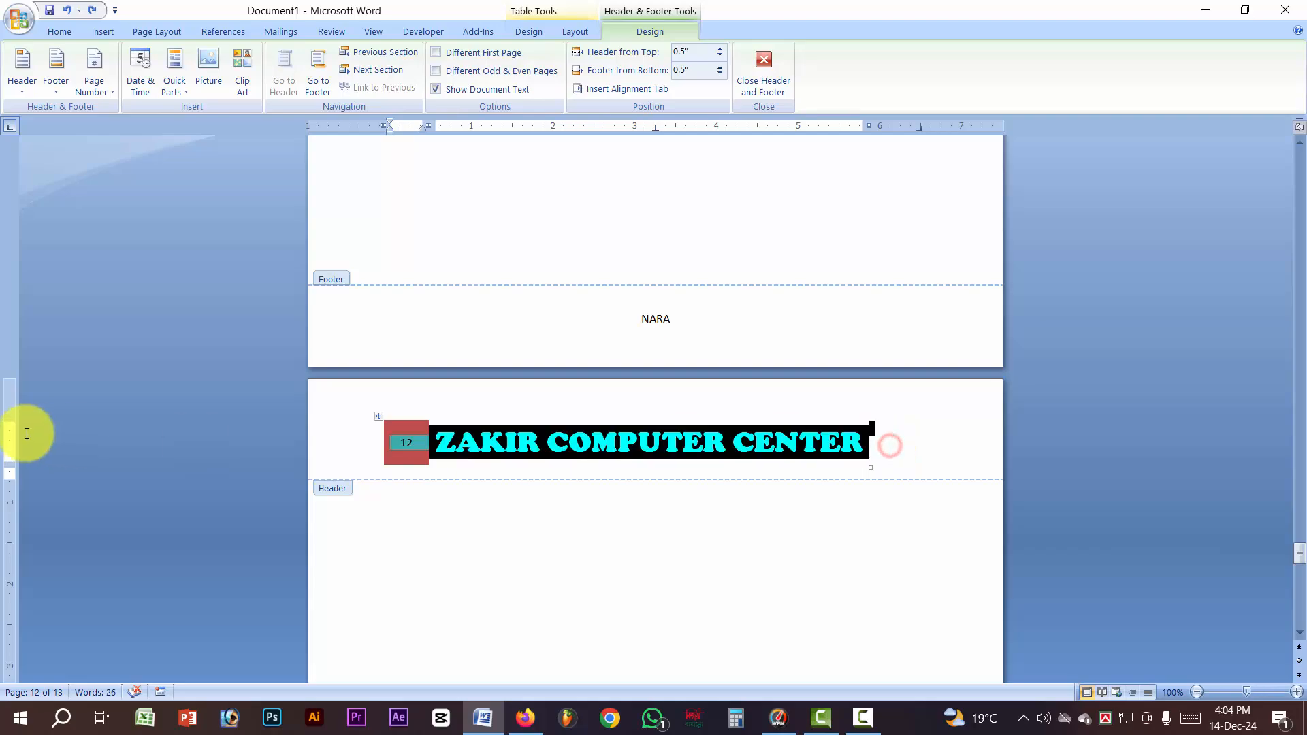
pyautogui.press('Delete')
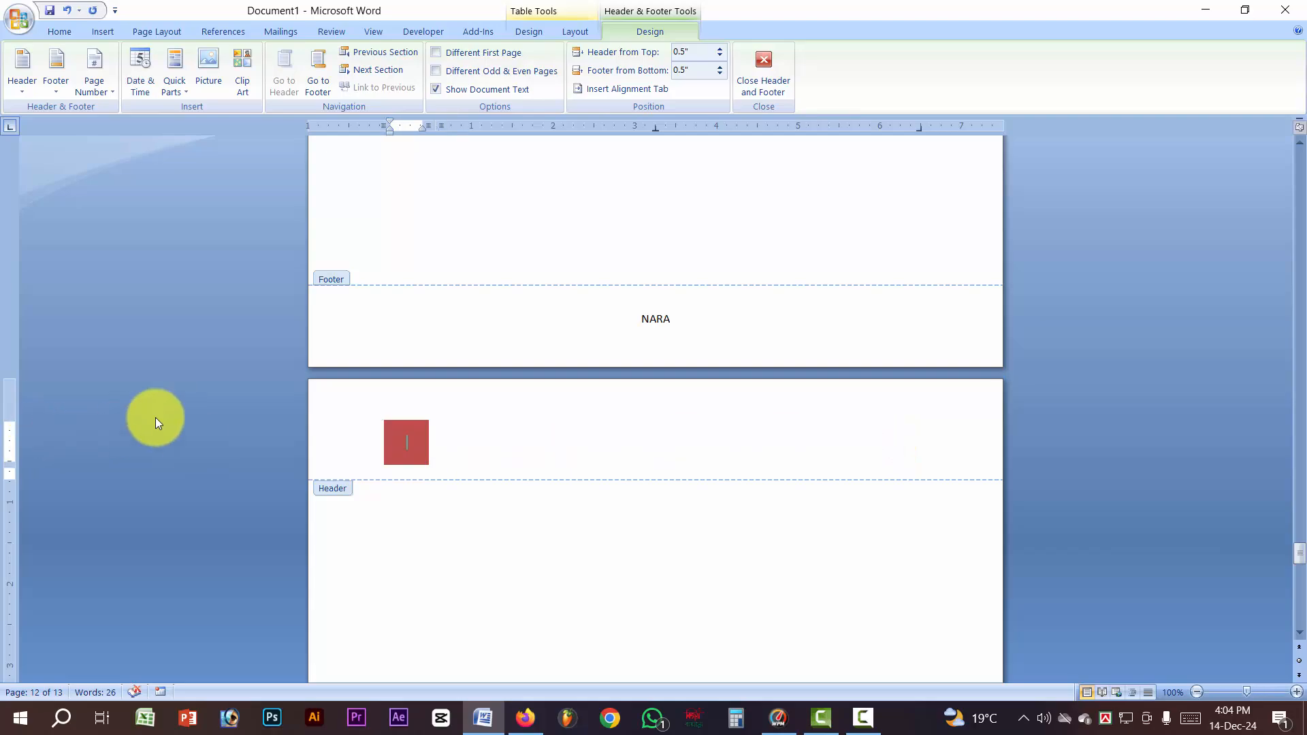
pyautogui.rightClick(378, 415)
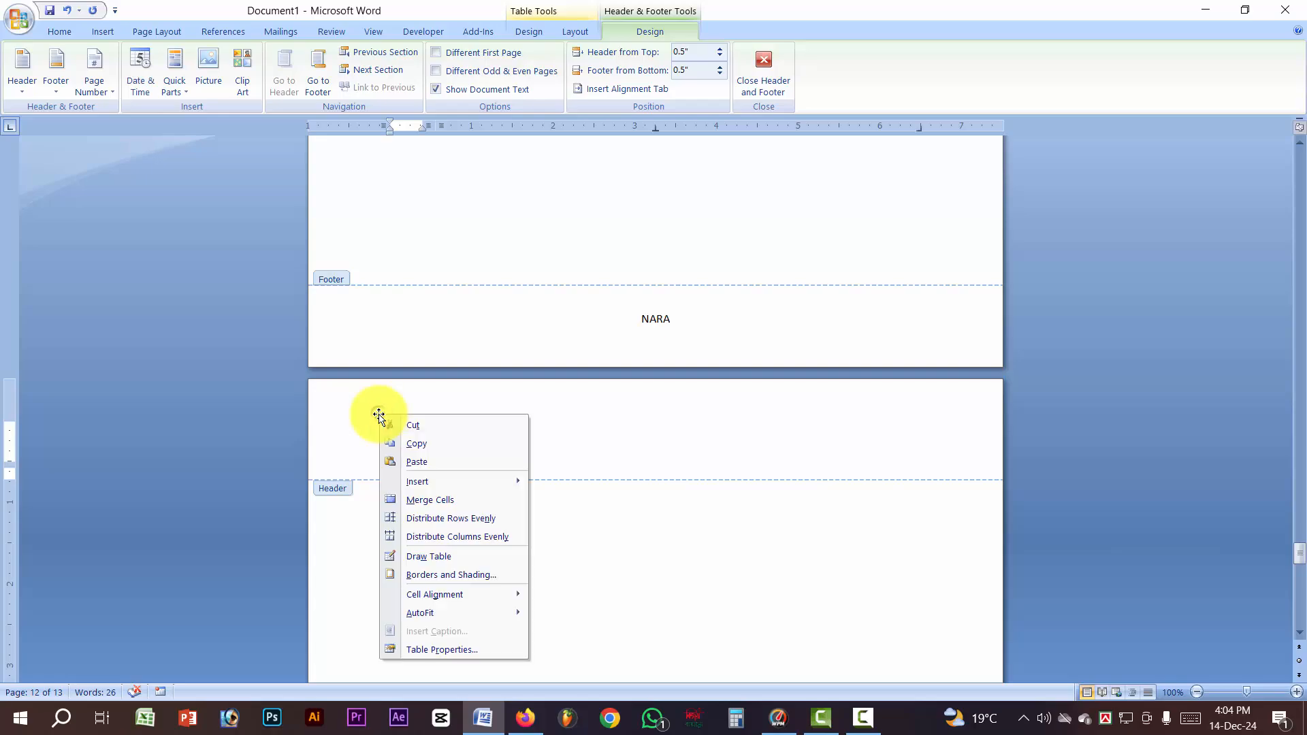
pyautogui.click(411, 429)
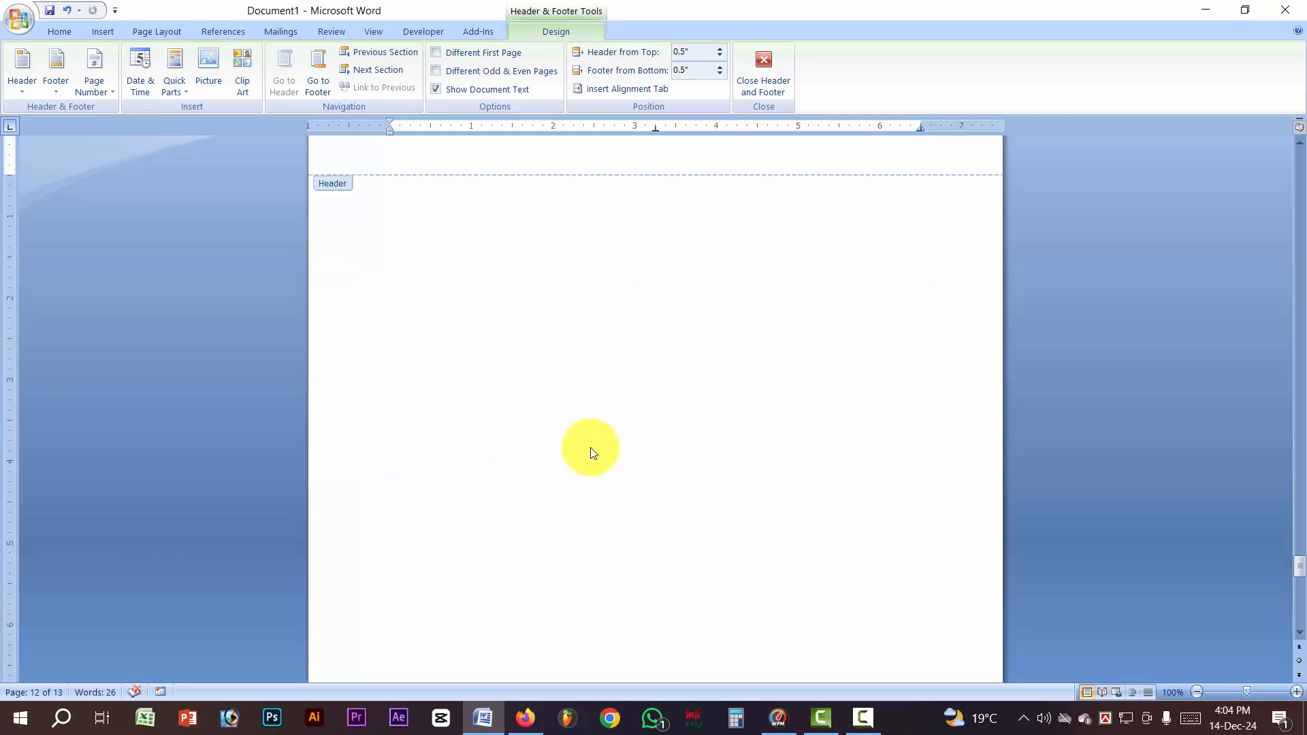
# Delete the "NARA" text from the footer and close the header and footer view
pyautogui.moveTo(697, 339); pyautogui.dragTo(540, 340)
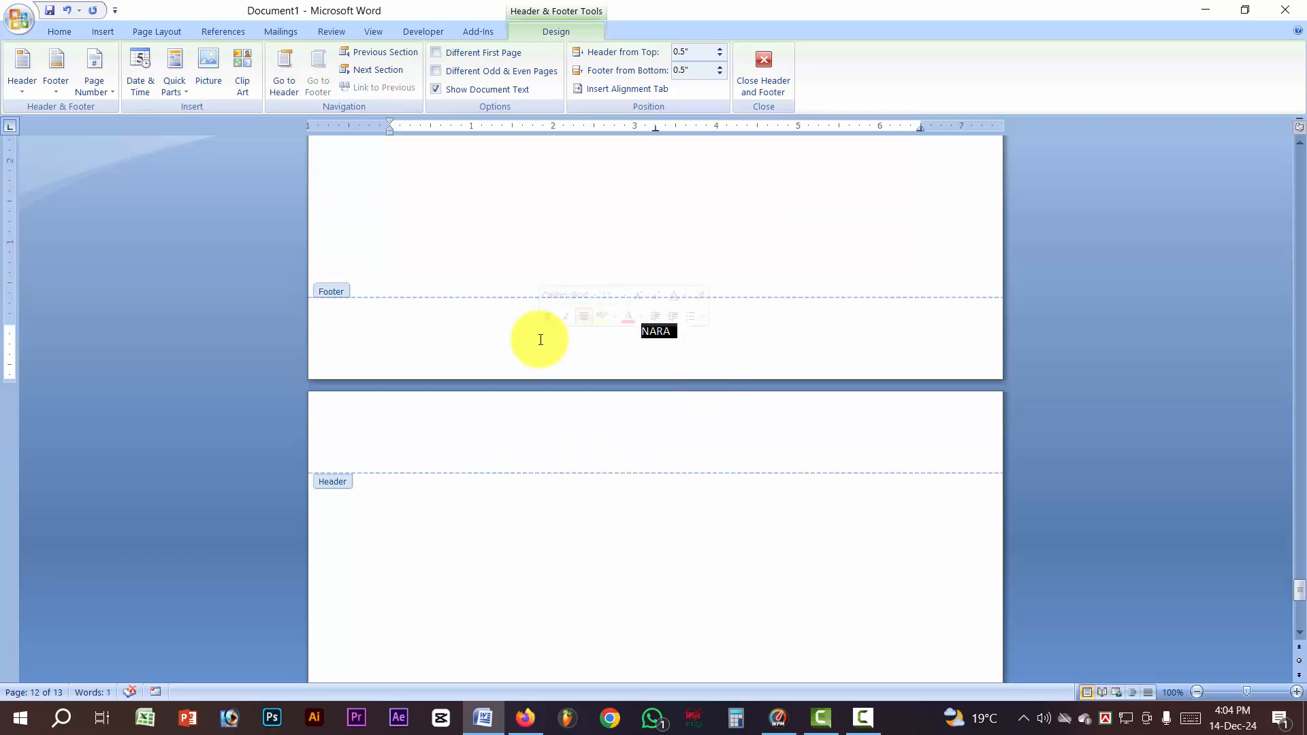
pyautogui.press('Delete')
pyautogui.click(758, 68)
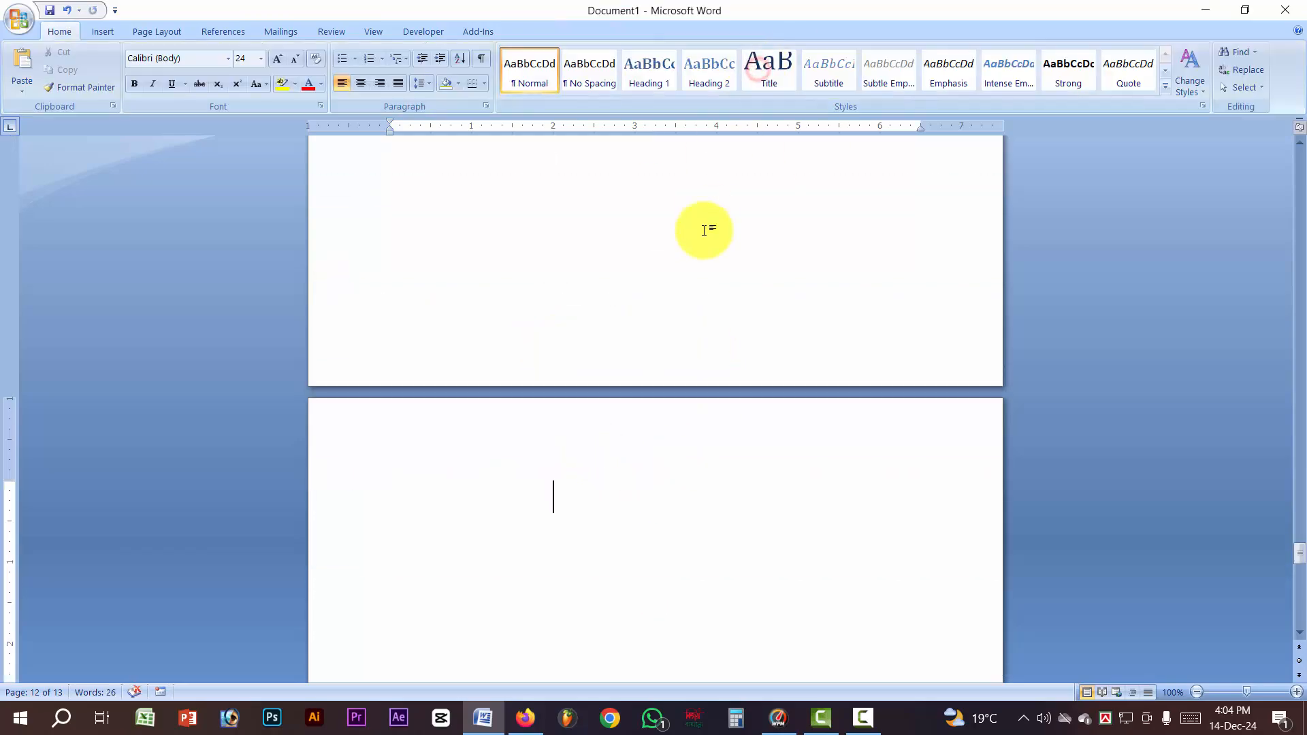
# Check the pages for leftover headers and footers, and highlight the "Page Number" topic on page 1
pyautogui.scroll(-3, 732, 231)
pyautogui.scroll(5, 704, 220)
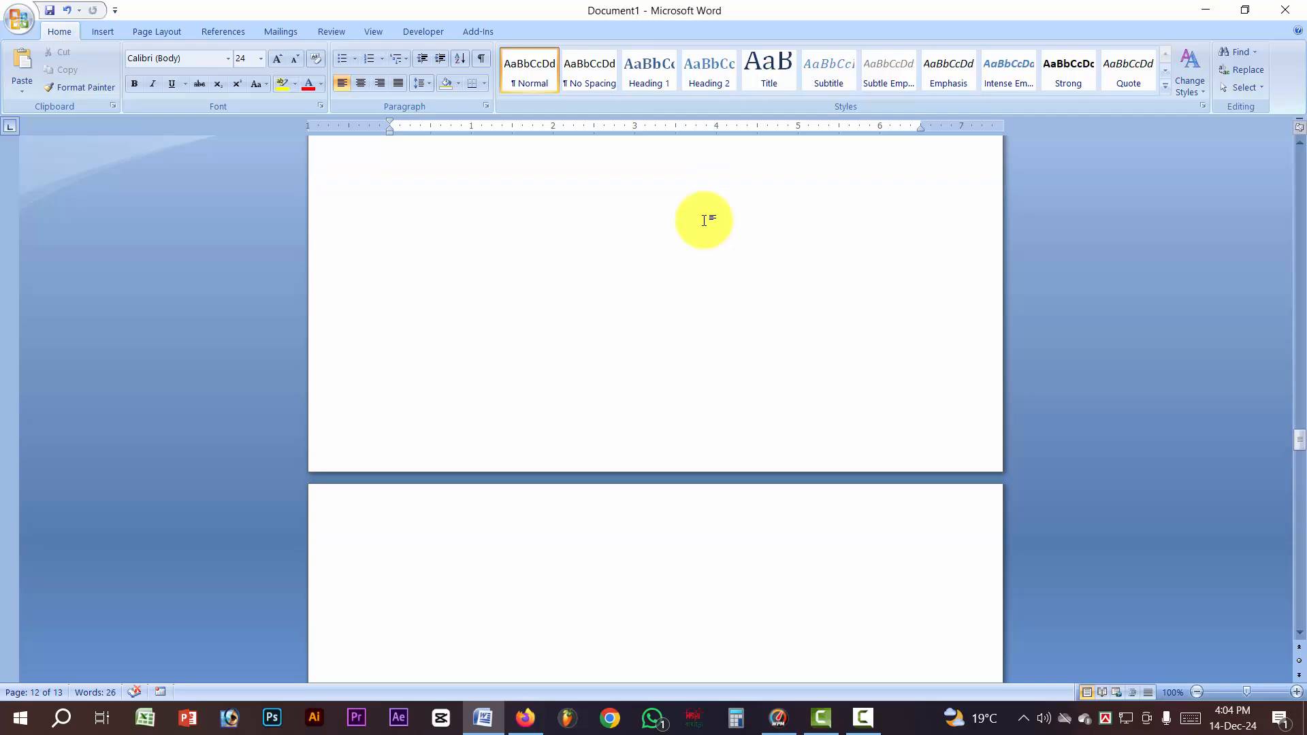
pyautogui.scroll(-5, 701, 219)
pyautogui.moveTo(1300, 426); pyautogui.dragTo(1288, 167)
pyautogui.moveTo(644, 390); pyautogui.dragTo(496, 385)
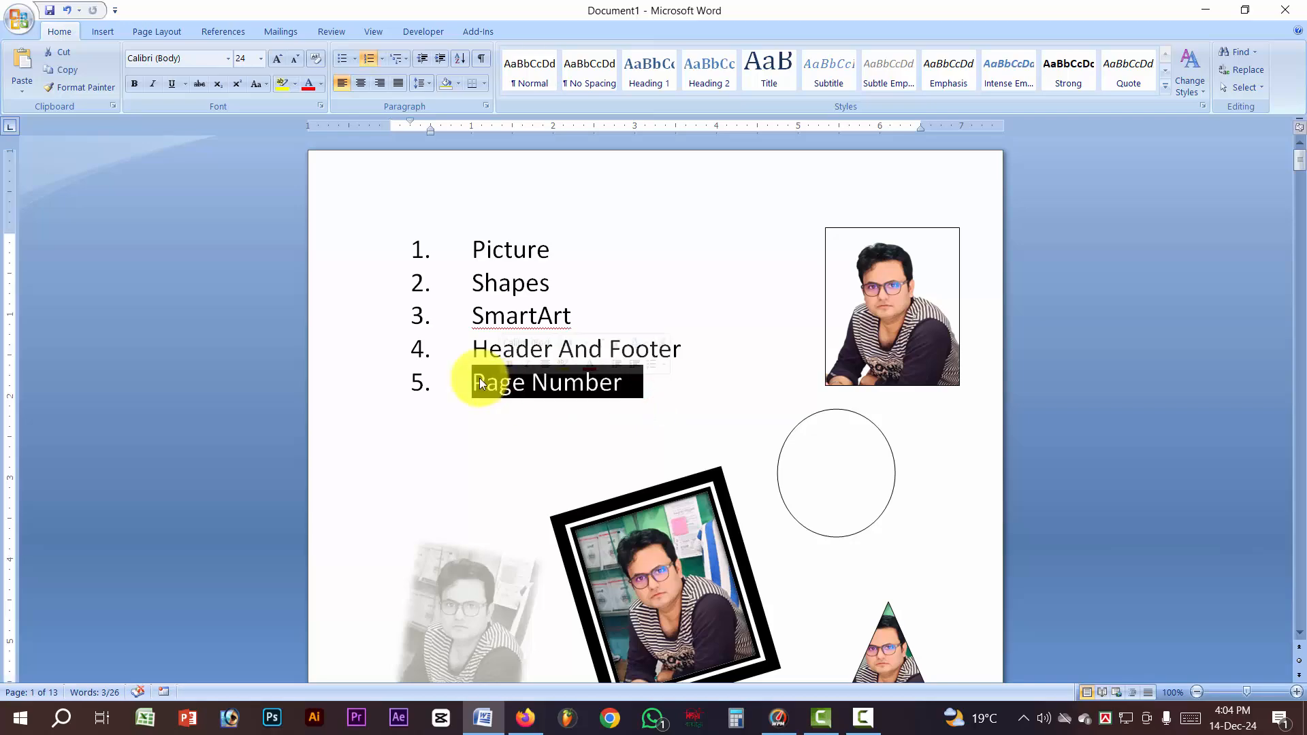
pyautogui.click(509, 409)
# Insert Circle-style page numbers at the top of the pages and return to the document body
pyautogui.click(99, 37)
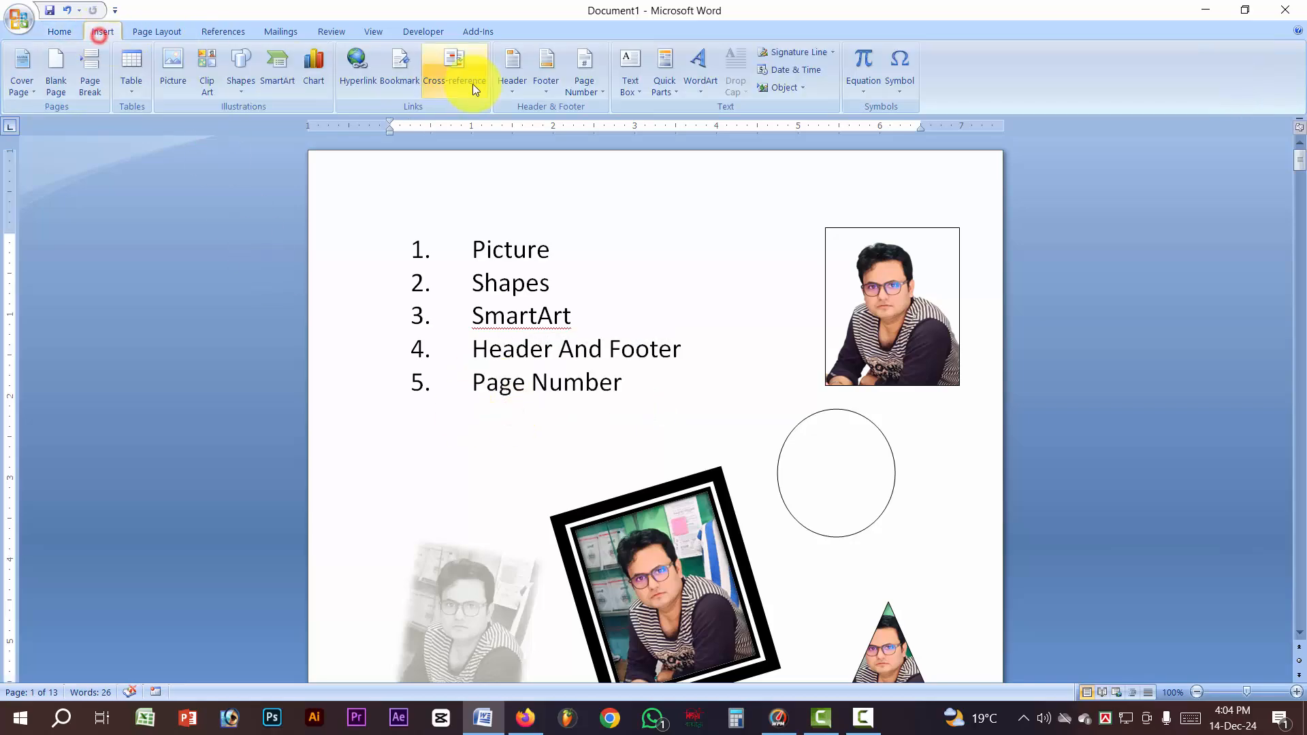
pyautogui.click(584, 68)
pyautogui.moveTo(602, 111)
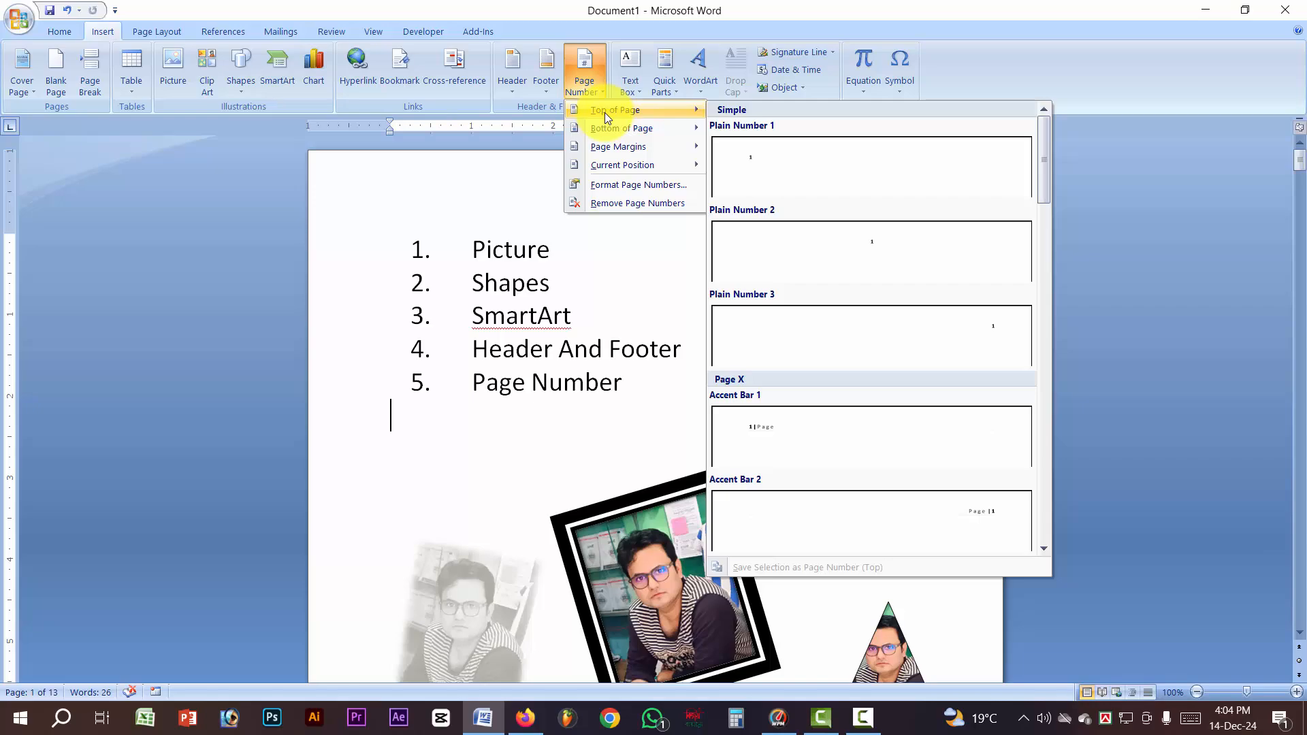
pyautogui.moveTo(615, 133)
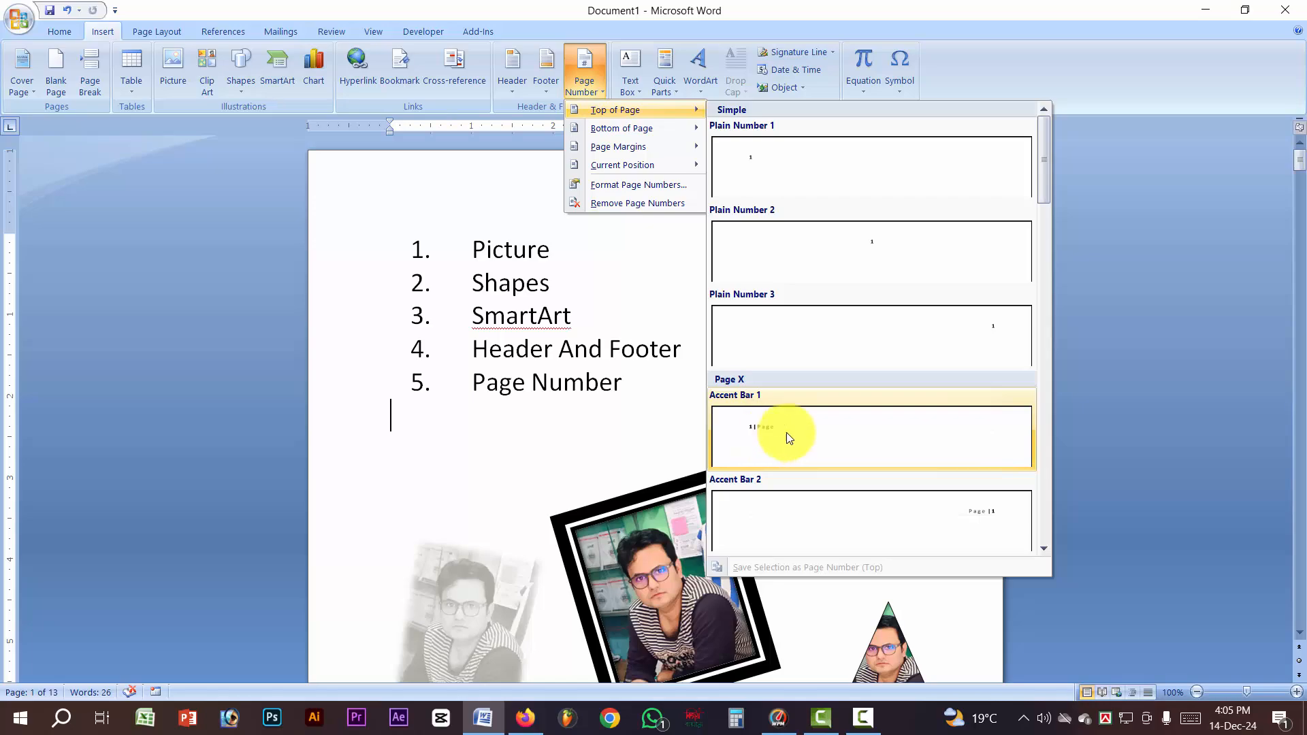
pyautogui.scroll(-10, 820, 429)
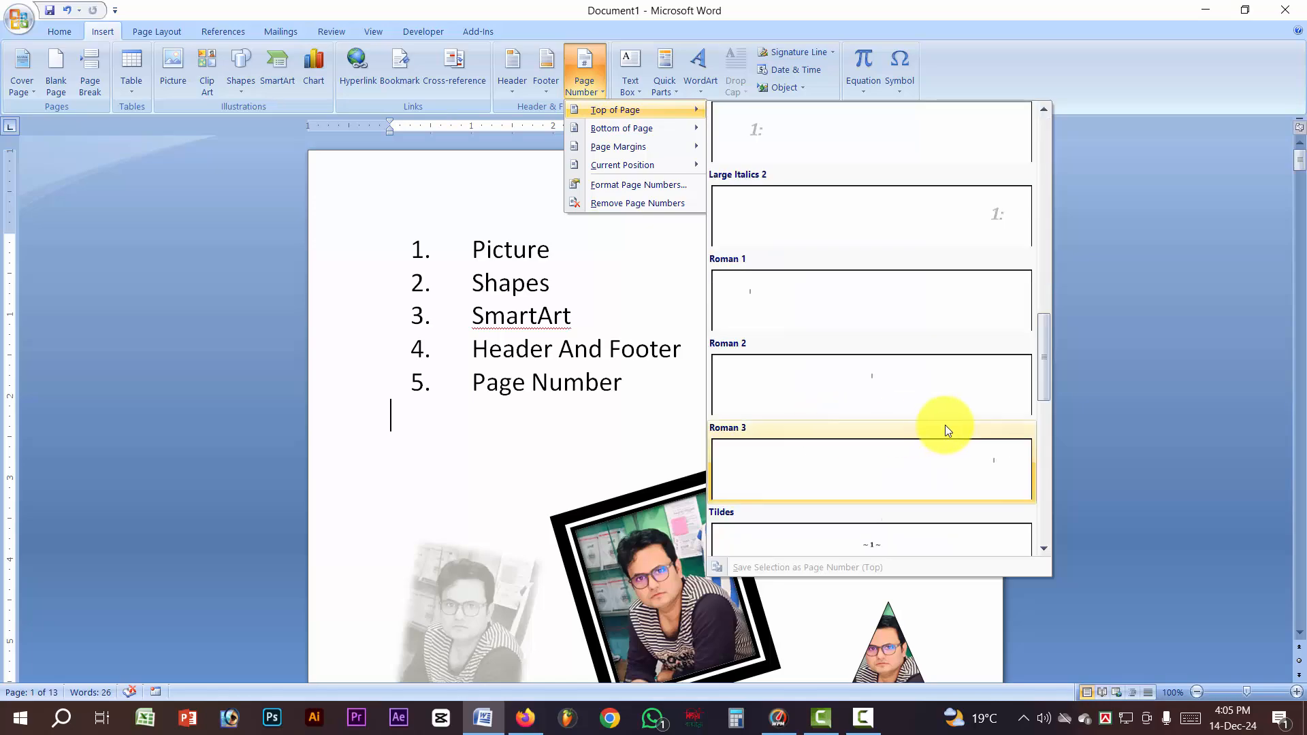
pyautogui.scroll(5, 944, 429)
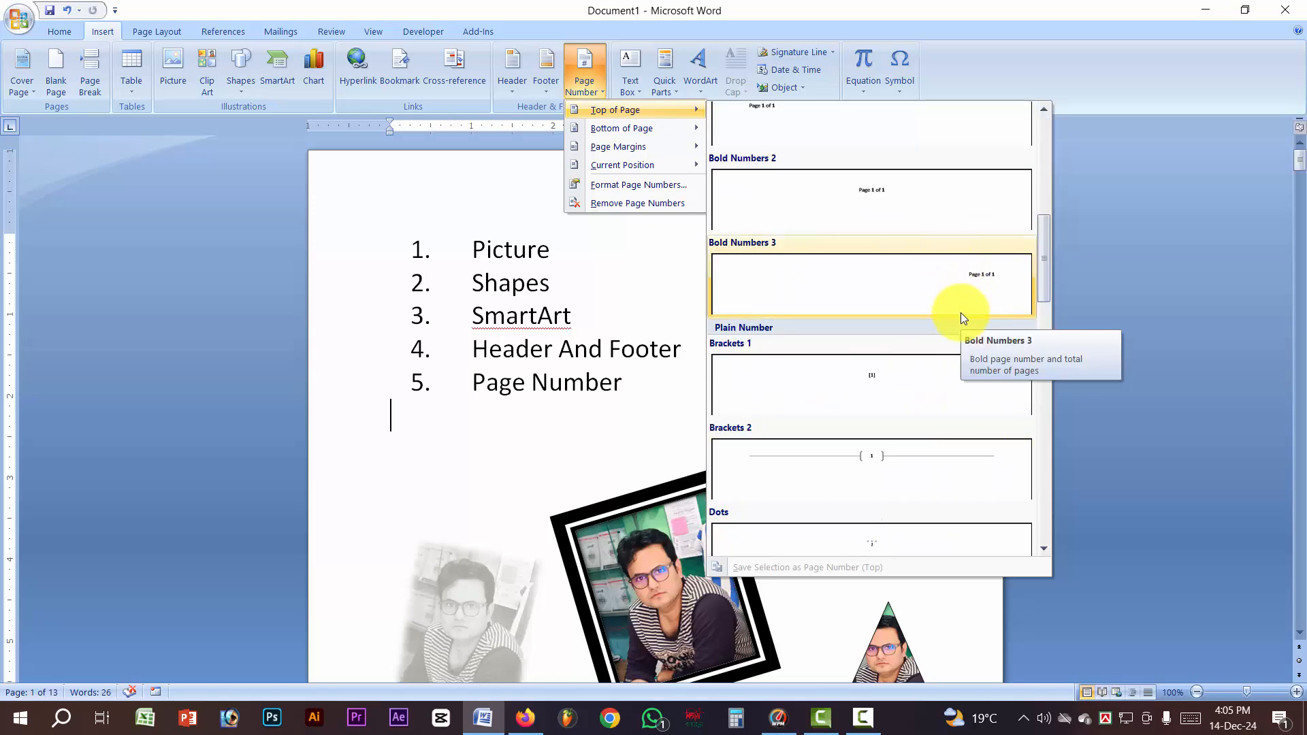
pyautogui.scroll(3, 960, 317)
pyautogui.scroll(-12, 956, 343)
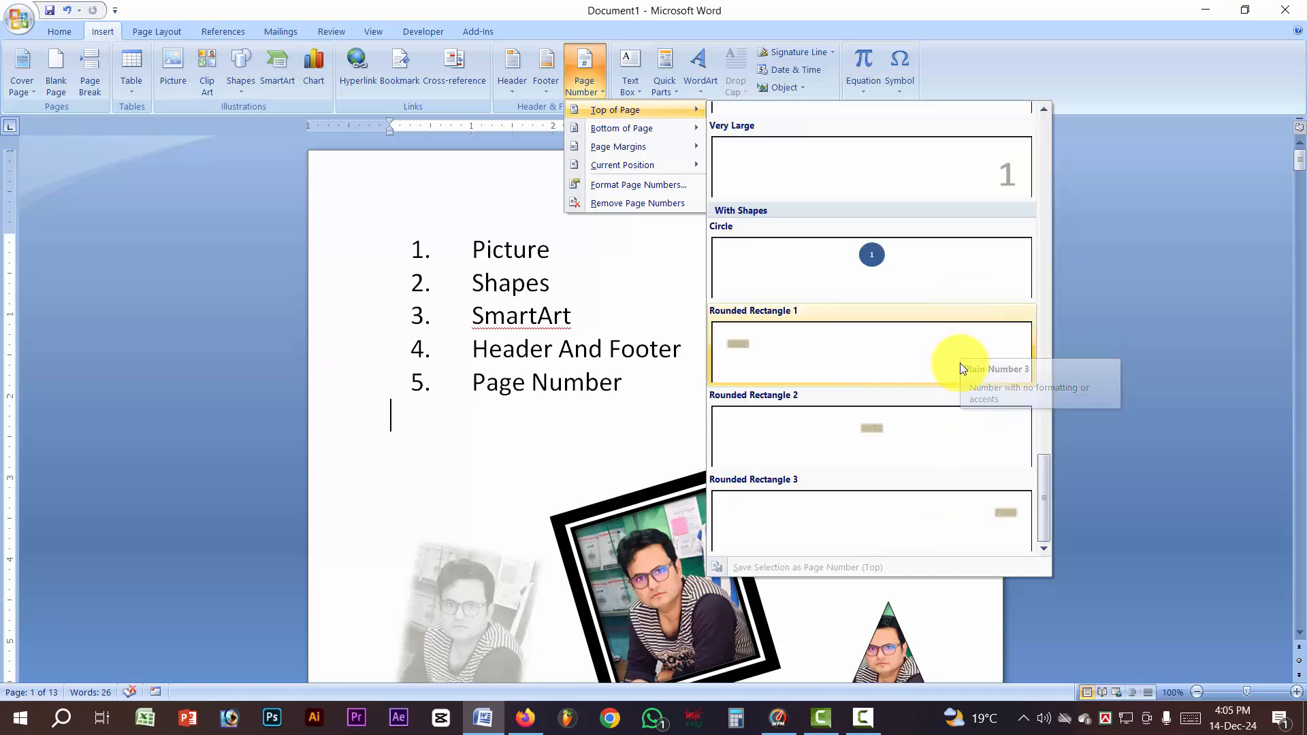
pyautogui.click(877, 264)
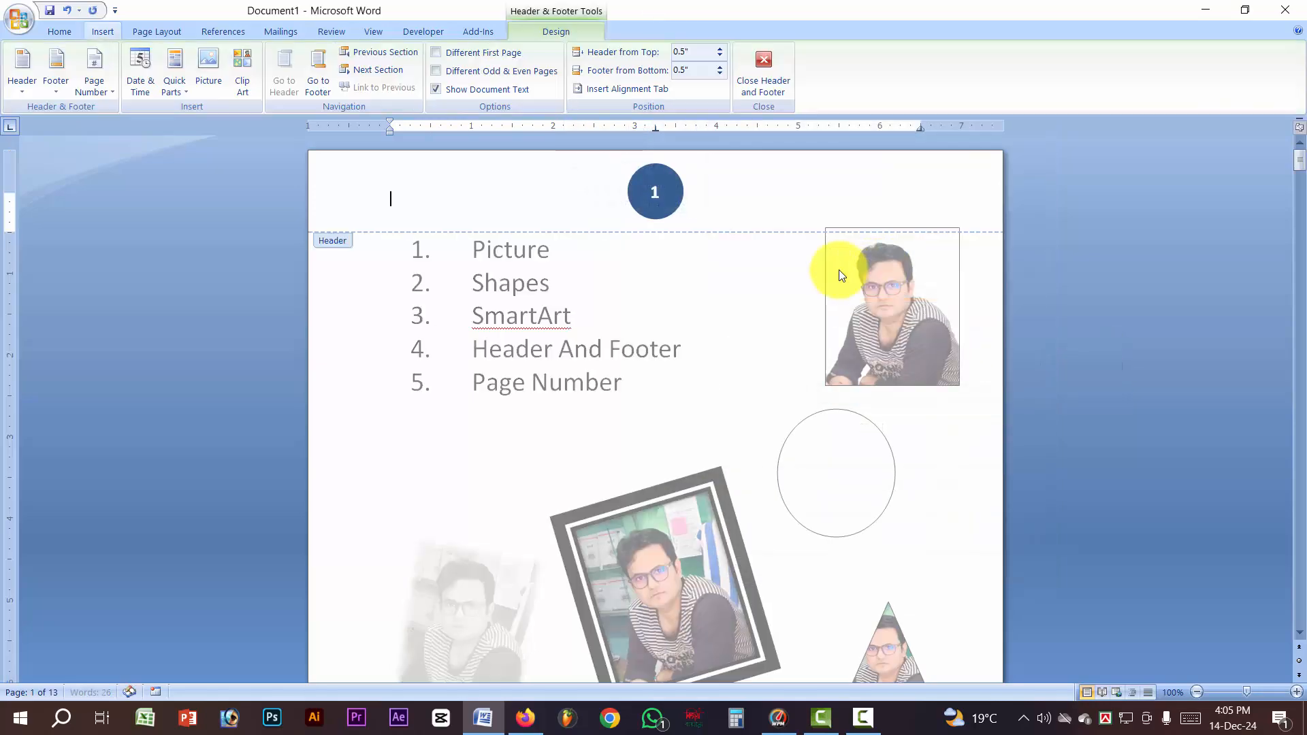
pyautogui.doubleClick(704, 350)
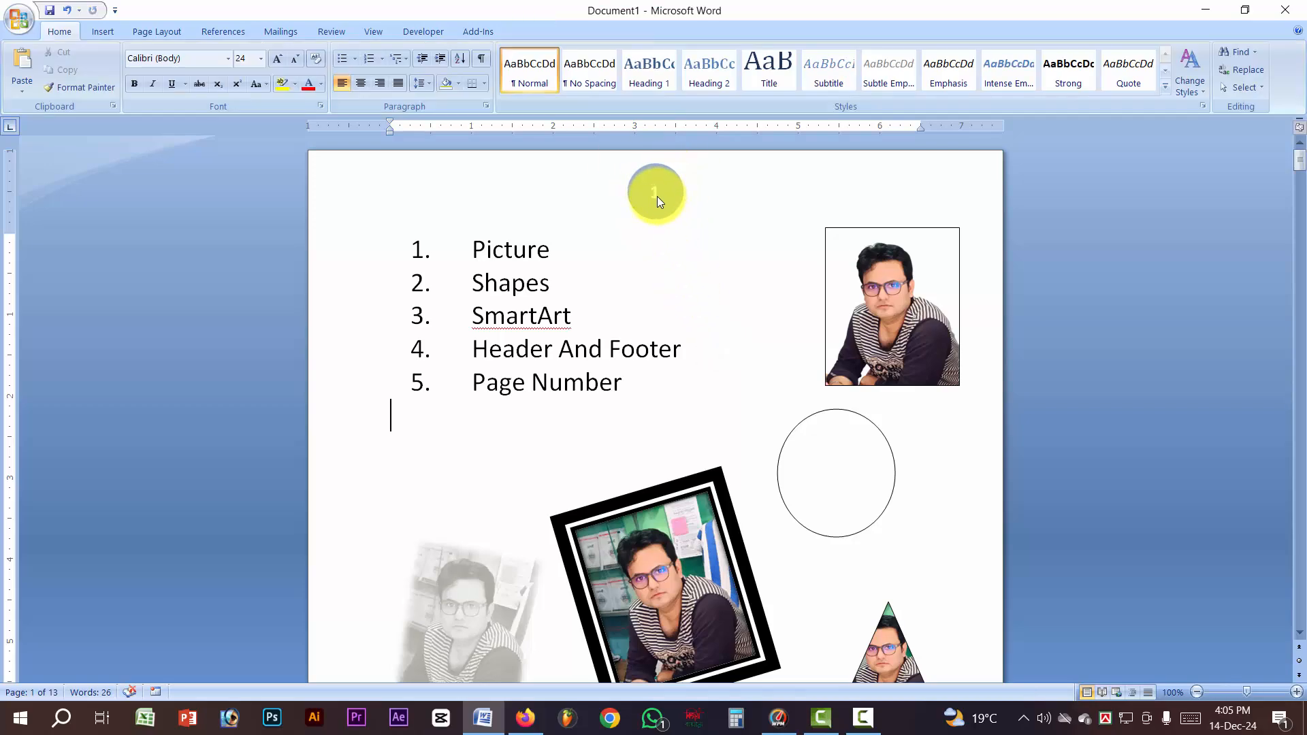
# Review the circled page numbers across the document's pages
pyautogui.scroll(-12, 660, 218)
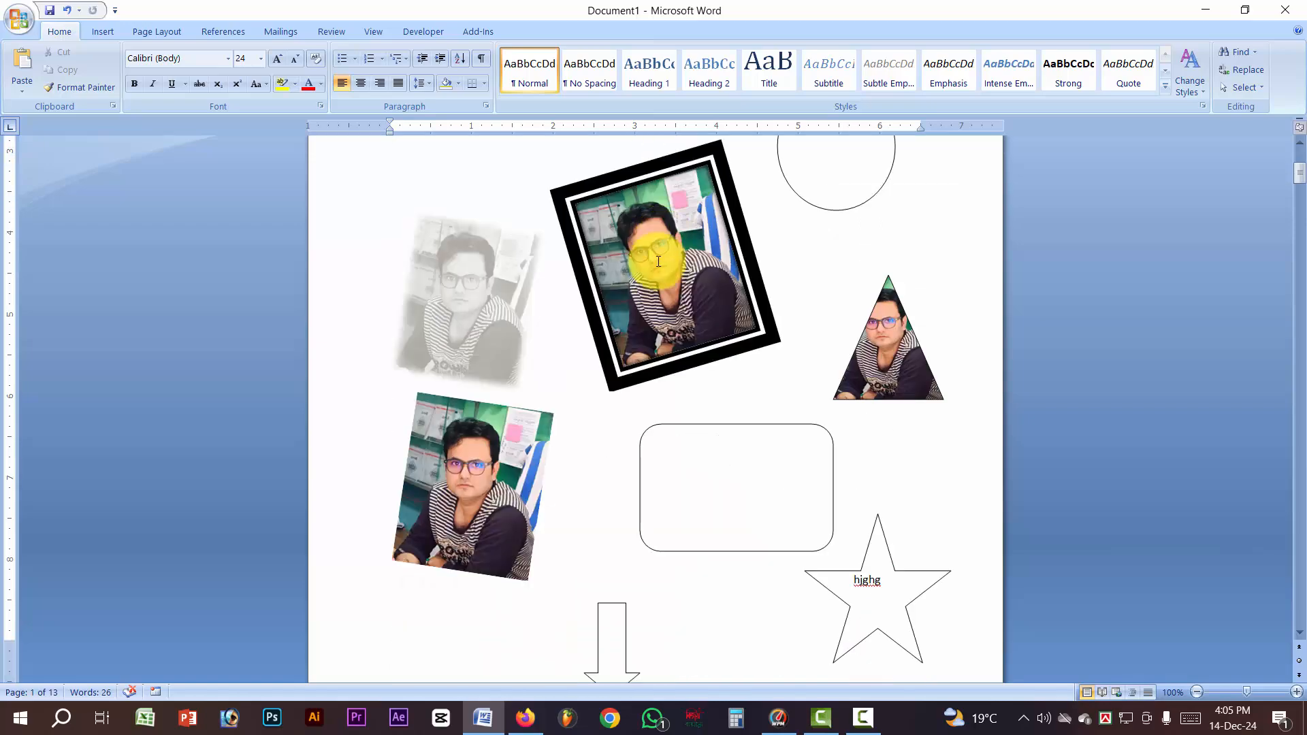
pyautogui.scroll(-20, 666, 318)
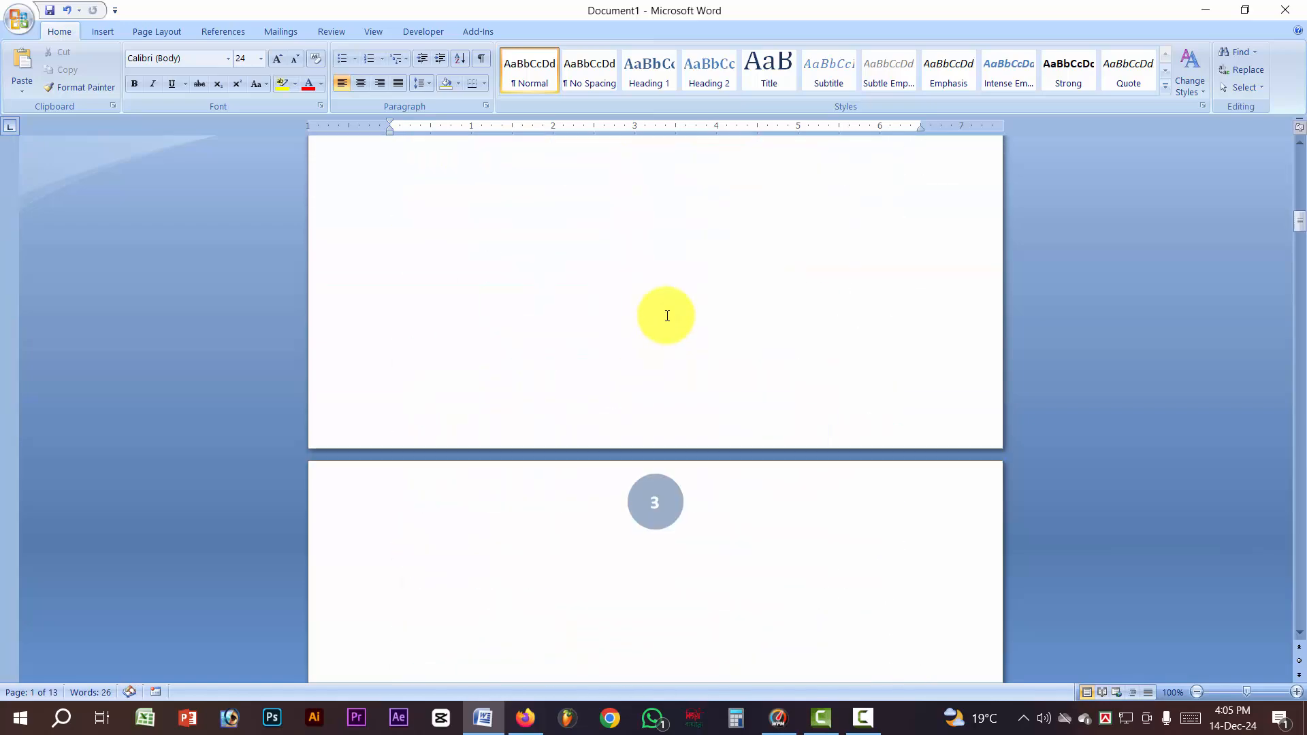
pyautogui.scroll(-3, 666, 325)
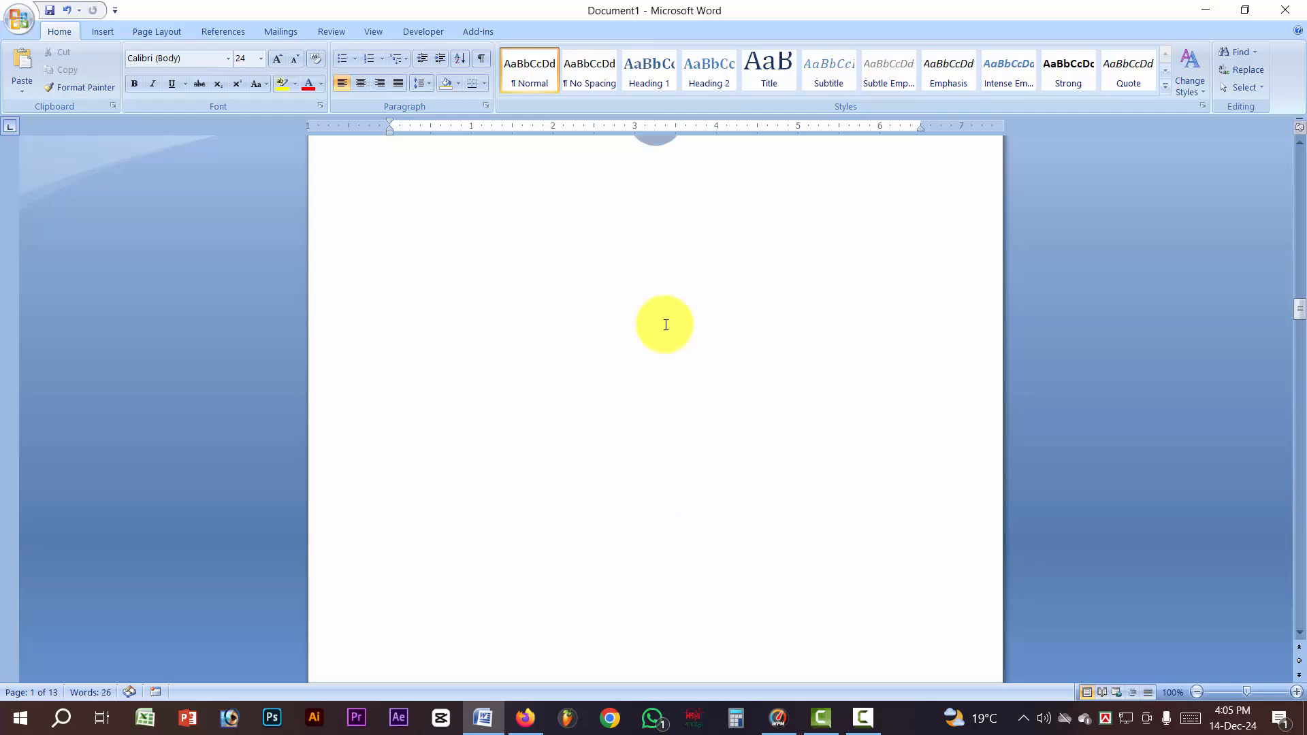
pyautogui.scroll(10, 666, 330)
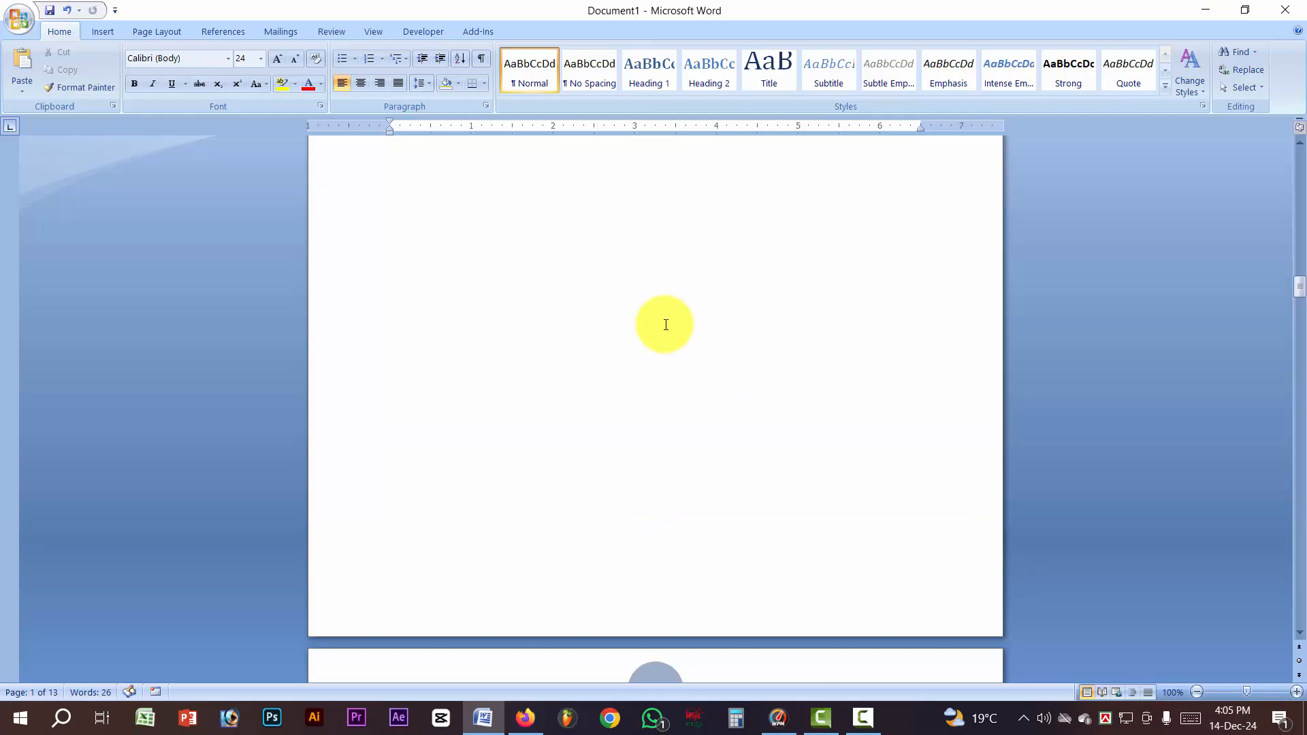
pyautogui.scroll(5, 666, 325)
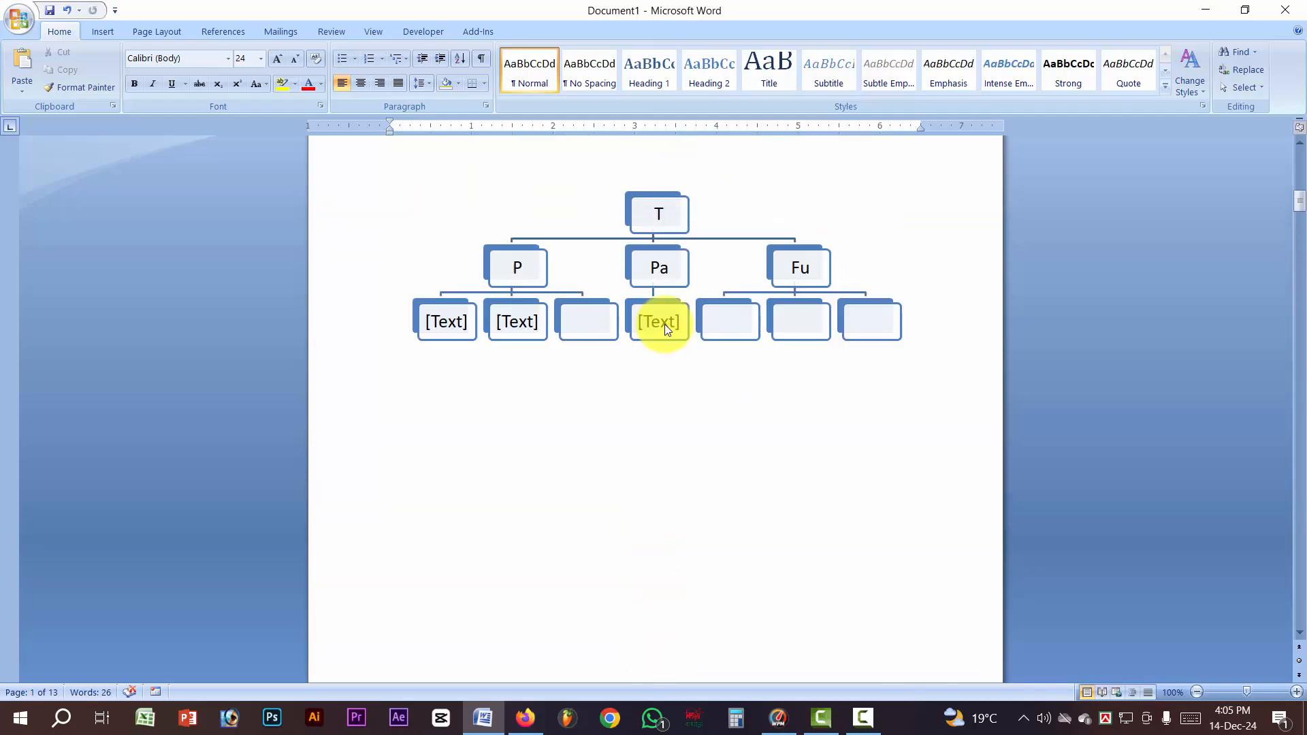